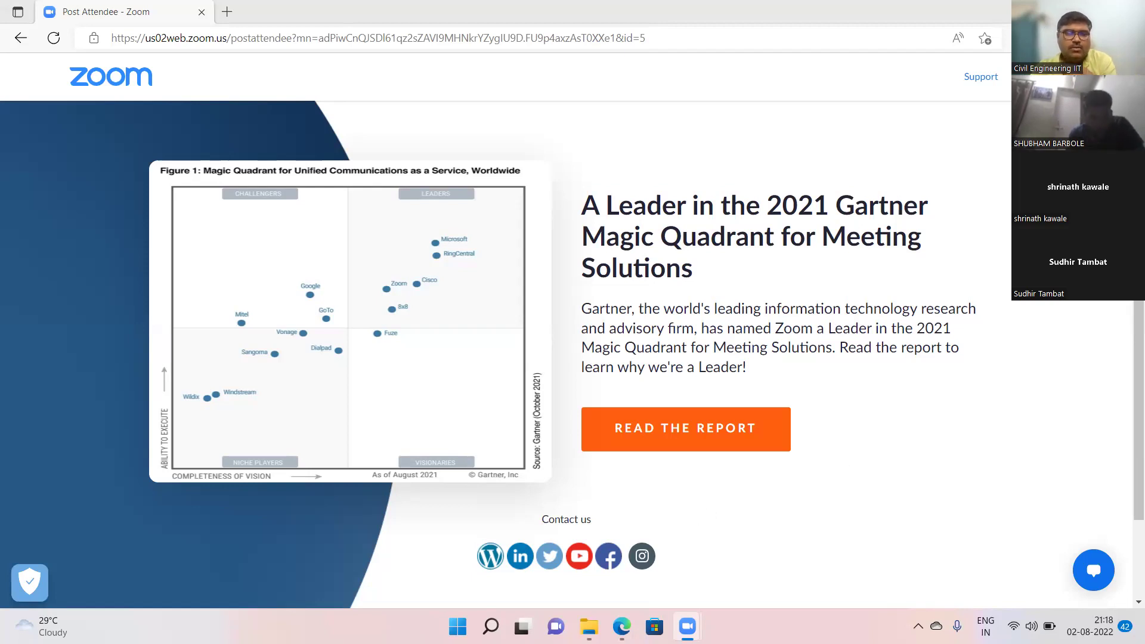
Bring the Edge window with the Zoom page forward and open its Settings and more menu.
mouse_move(490, 626)
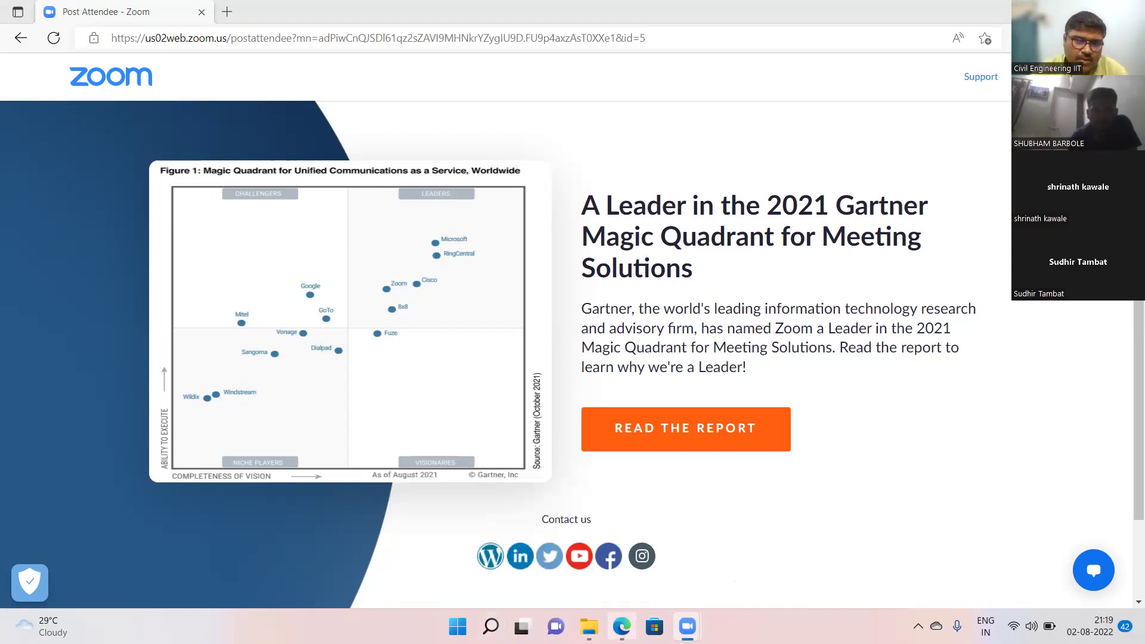
mouse_move(622, 626)
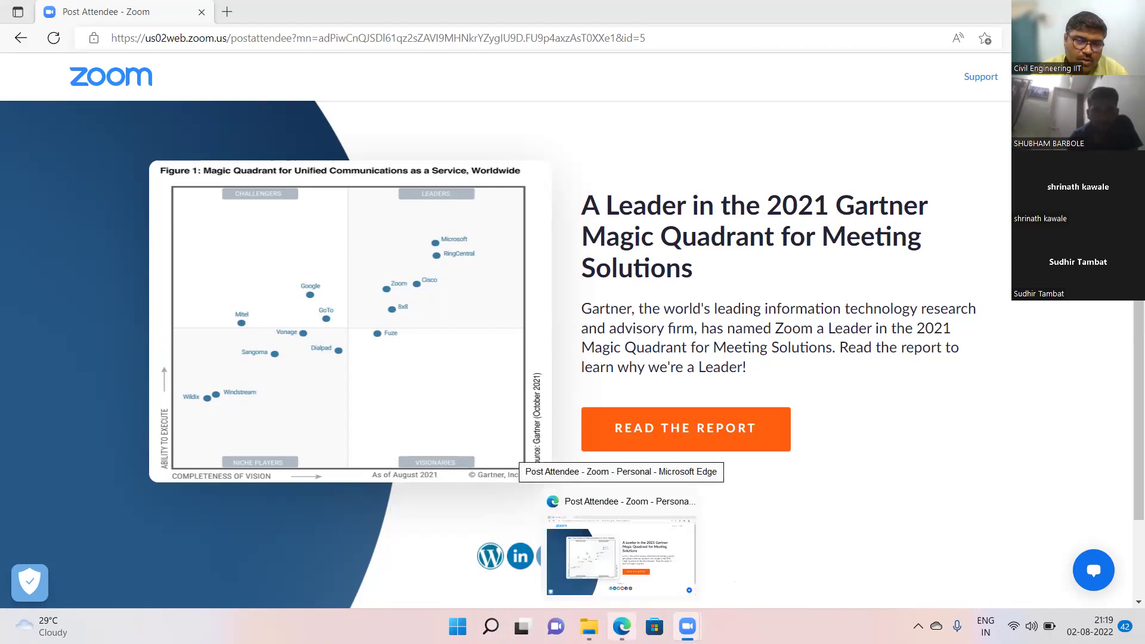
click(620, 557)
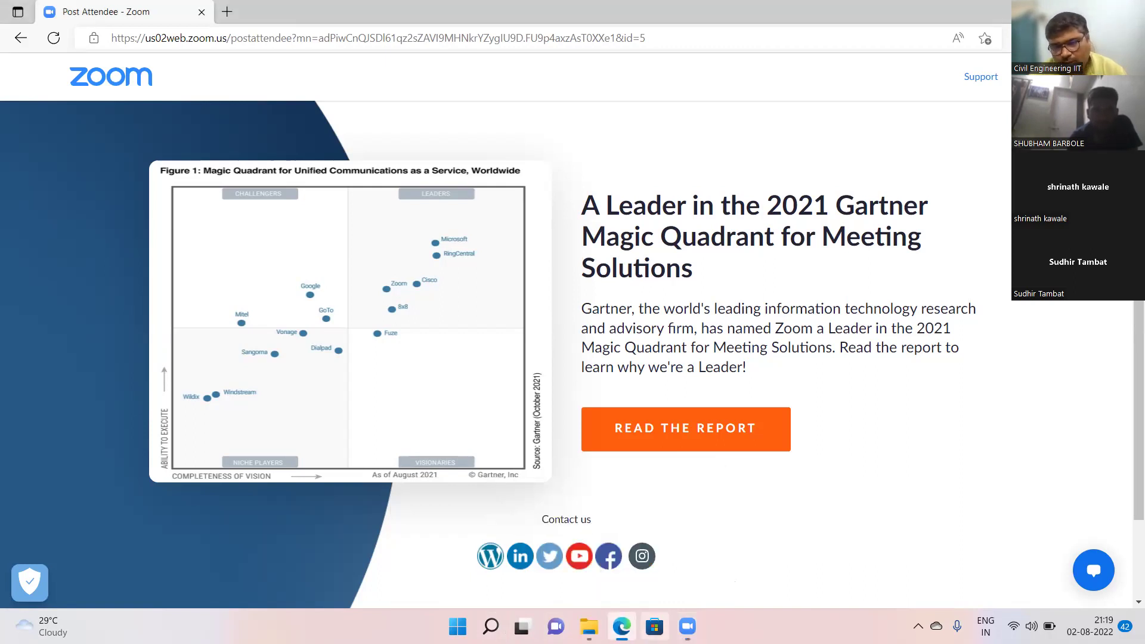
mouse_move(621, 626)
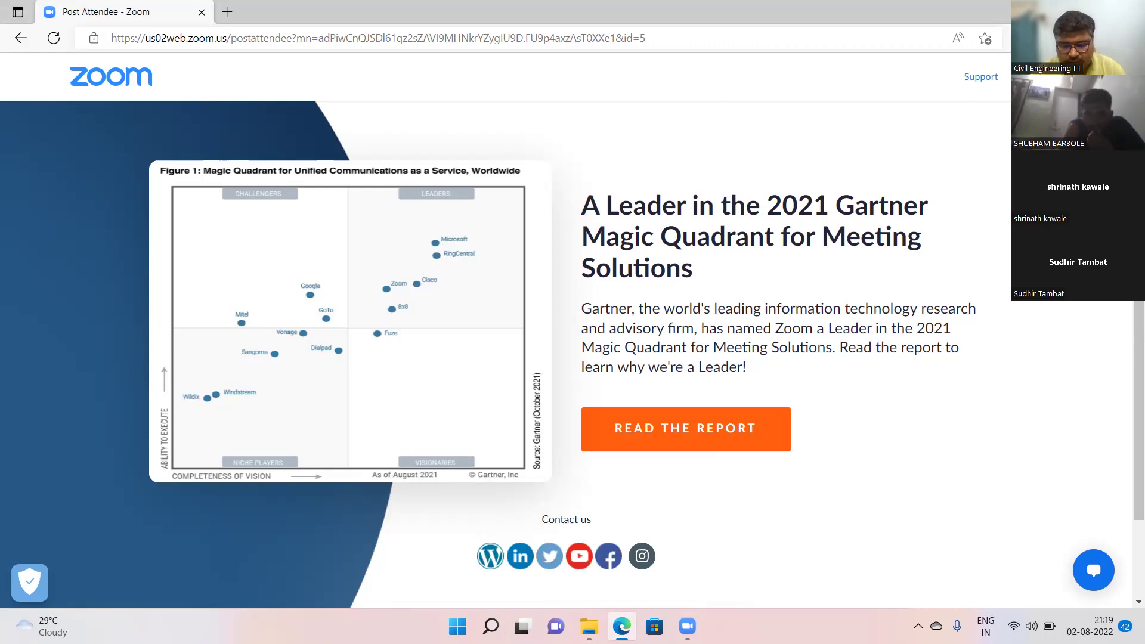
key(alt+f)
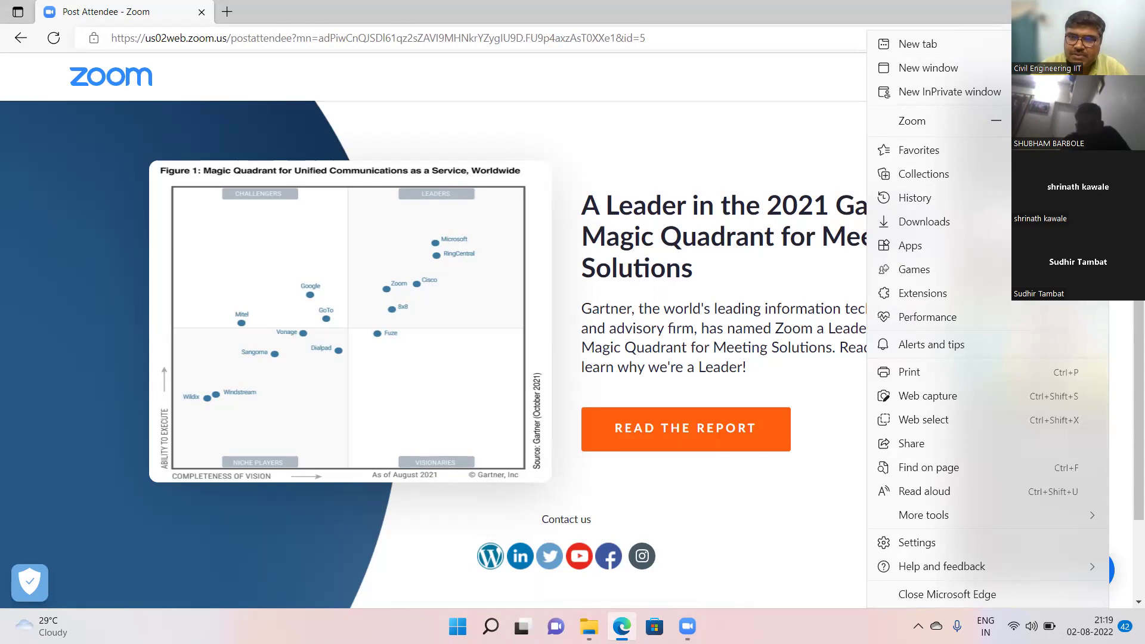
Open Edge Settings at the Default browser page.
click(942, 548)
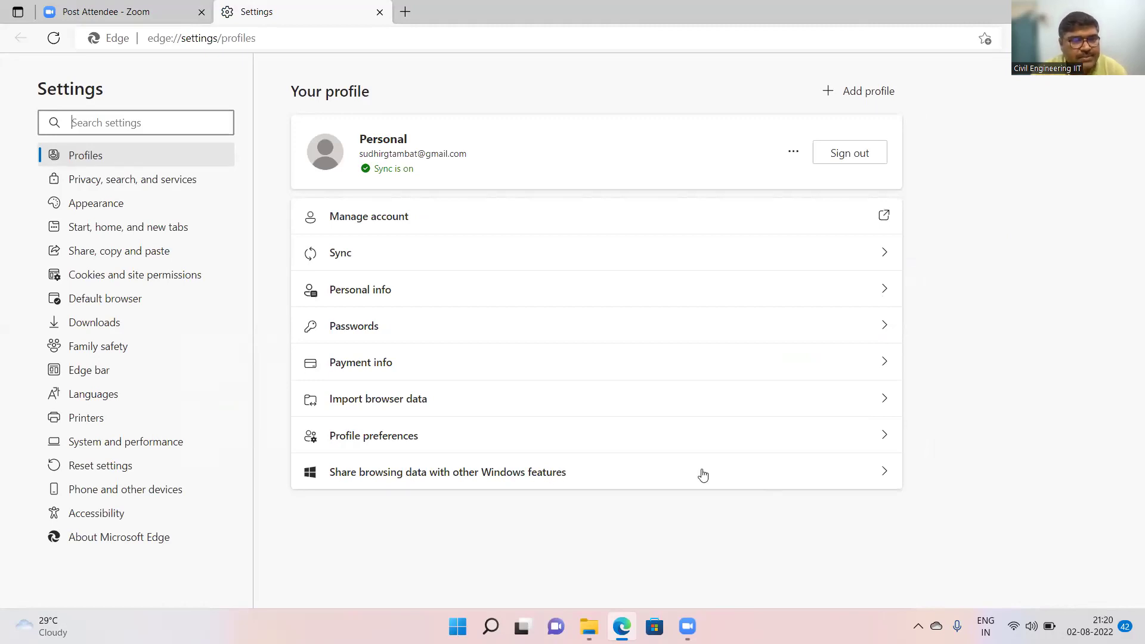
click(125, 306)
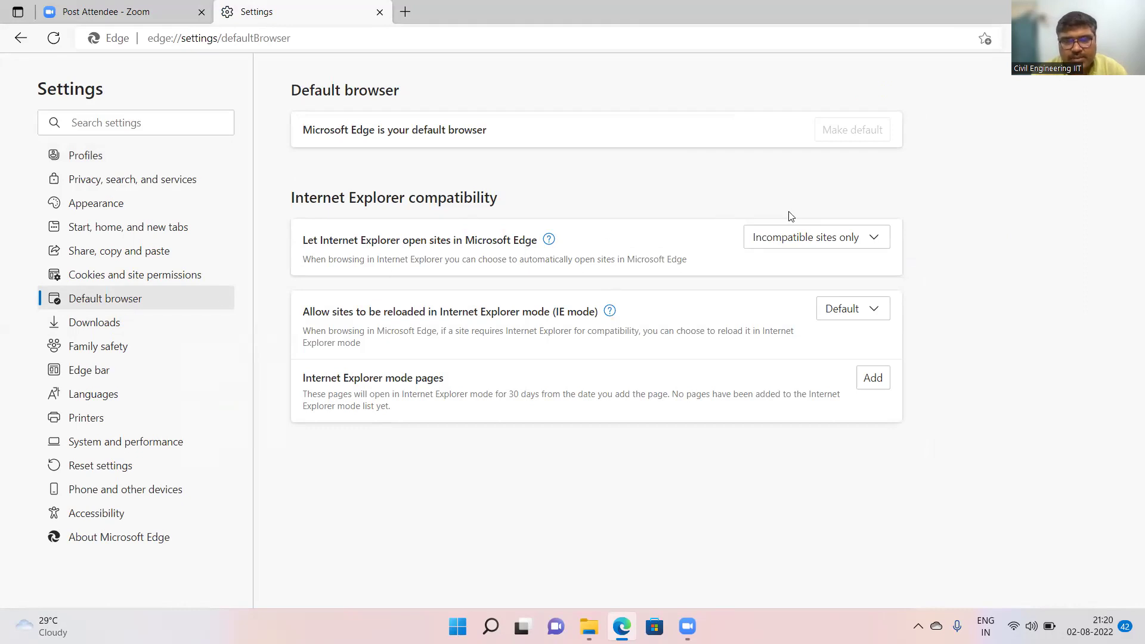
Set 'Let Internet Explorer open sites in Microsoft Edge' to Never and confirm with 'Yes, I'm sure'.
click(880, 239)
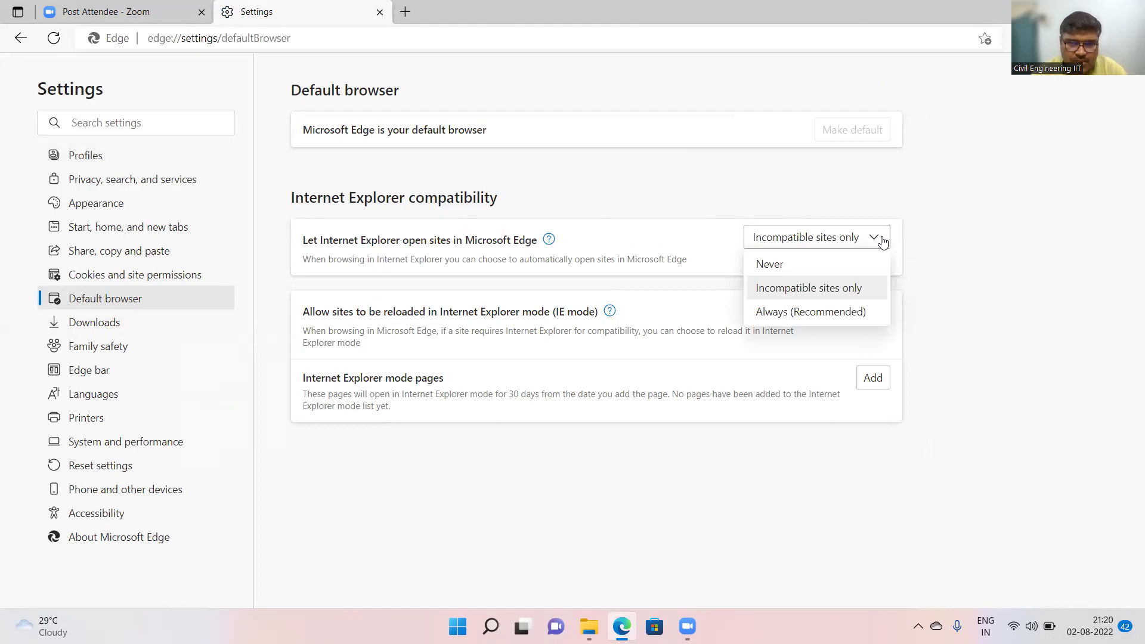
click(829, 262)
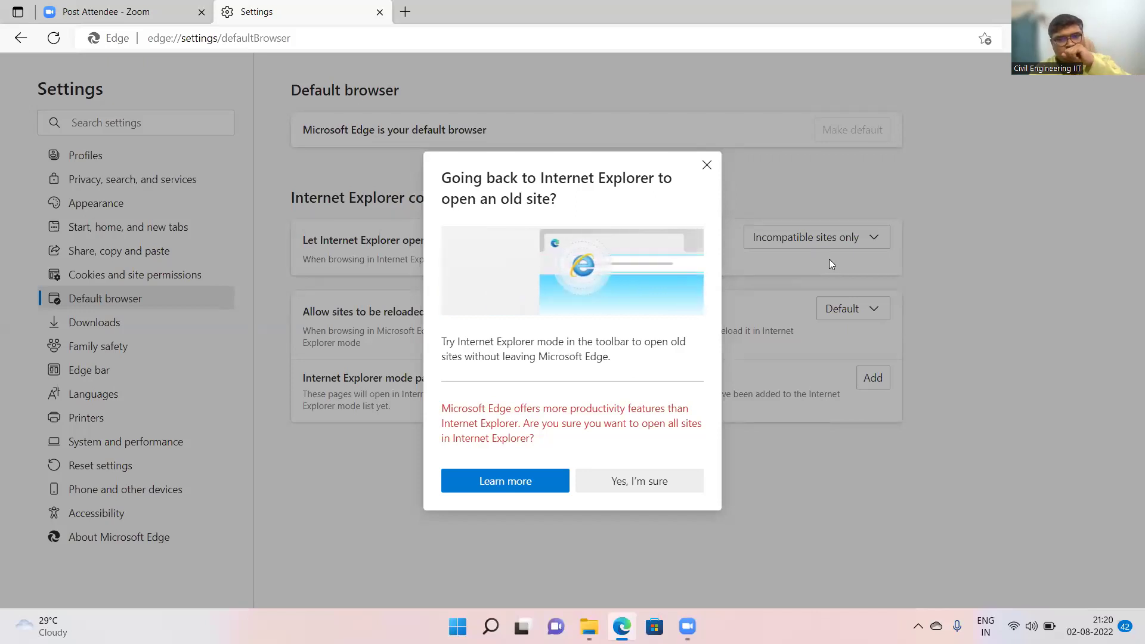
click(642, 486)
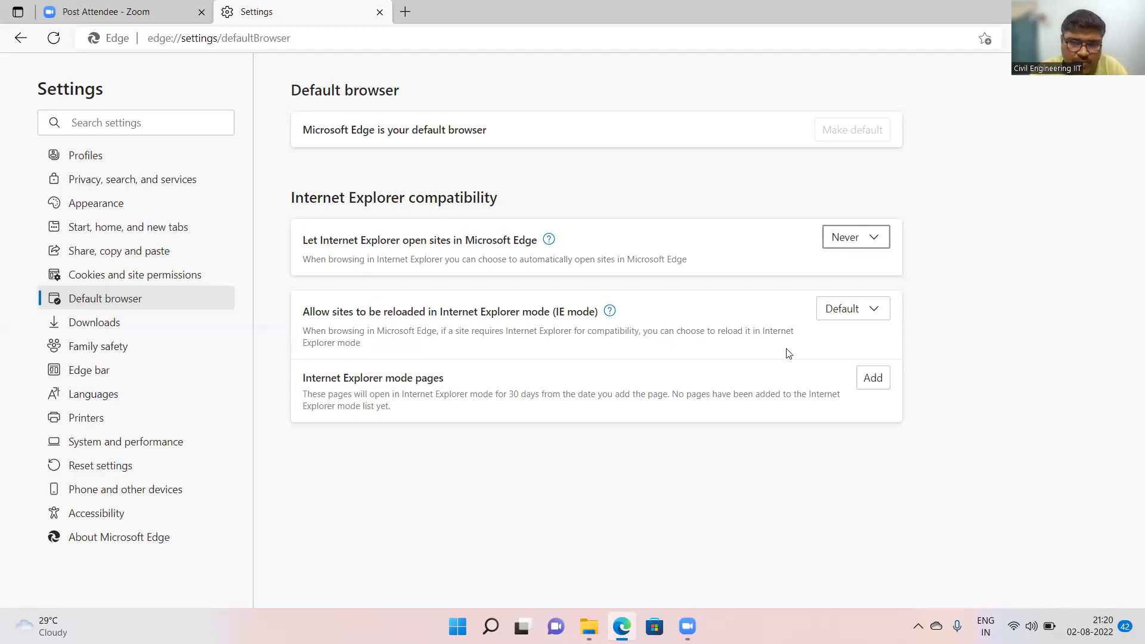
click(880, 311)
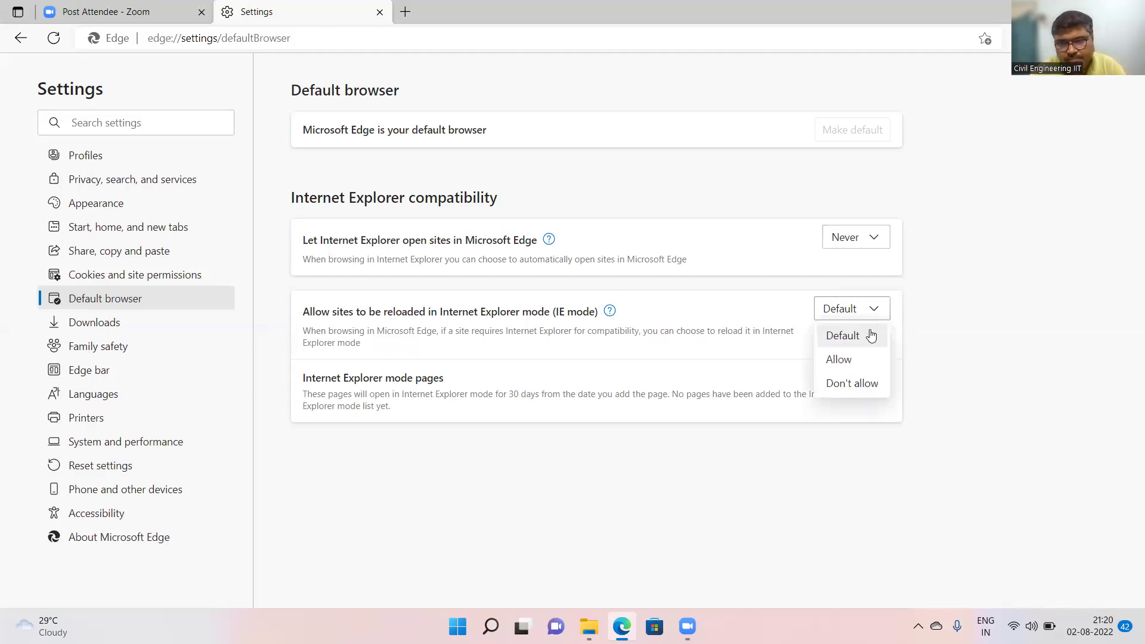
Set IE mode reloading to Allow, begin adding an Internet Explorer mode page, and open a new tab.
click(849, 362)
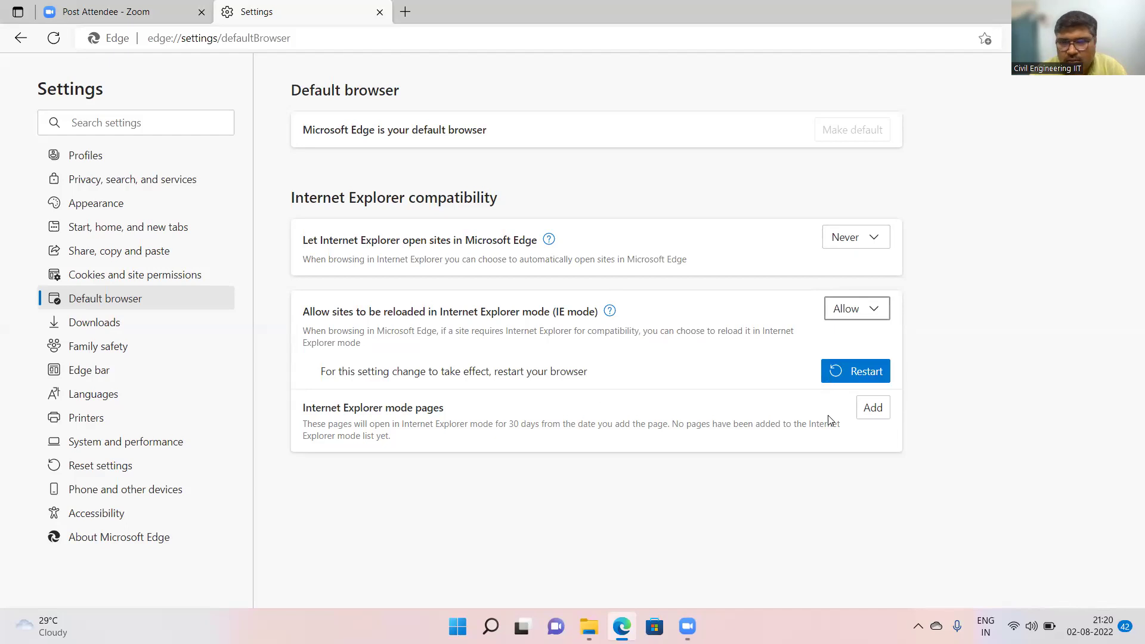
click(871, 411)
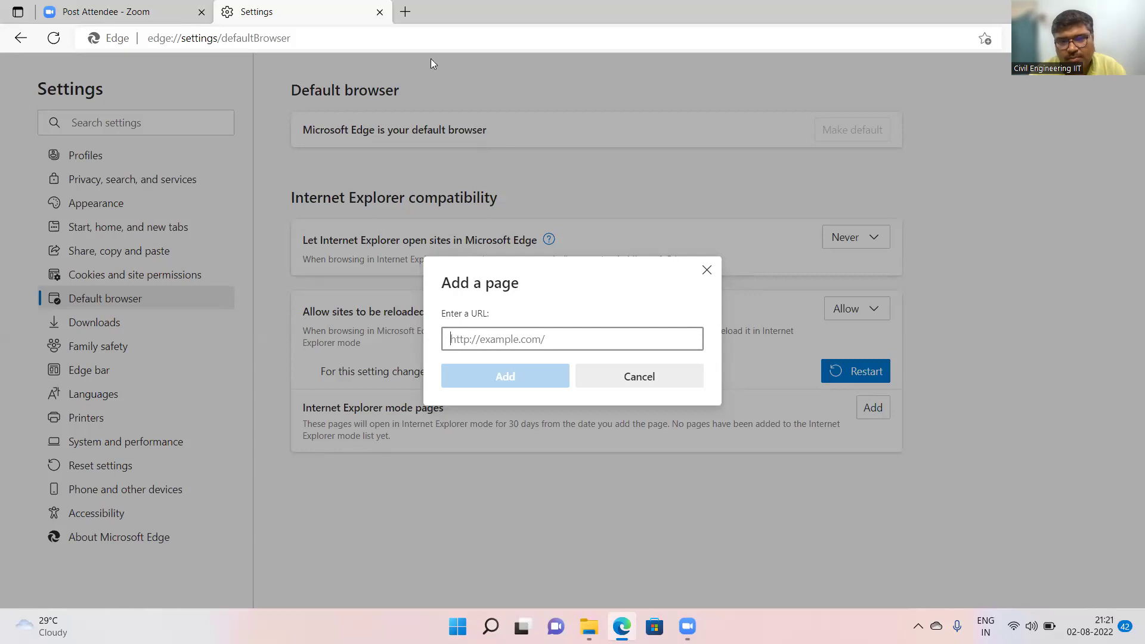
click(405, 12)
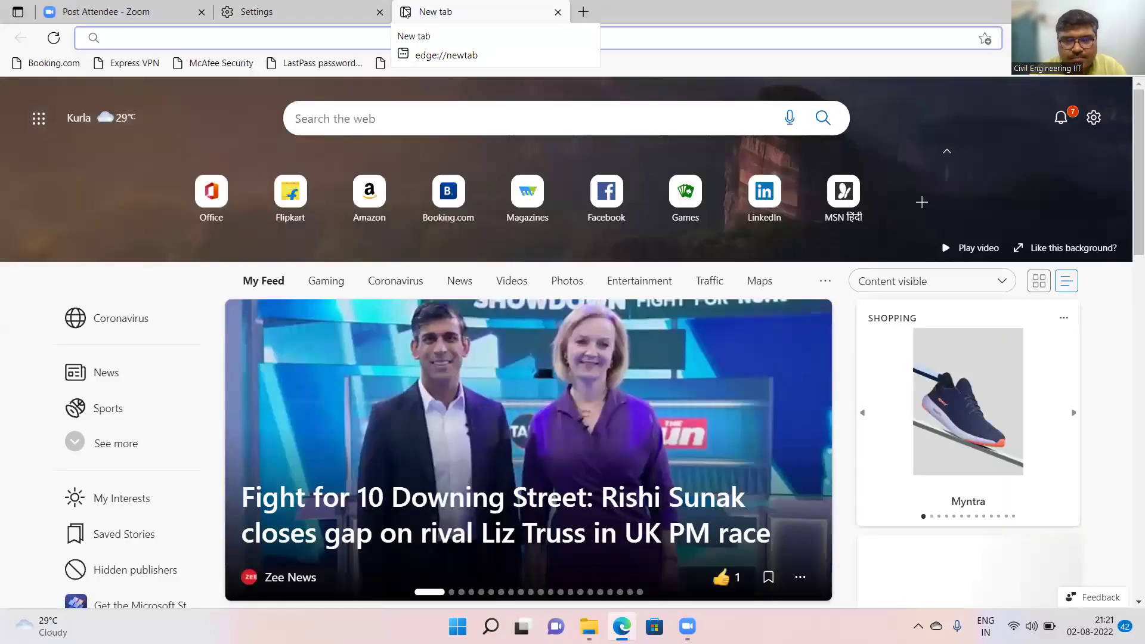
text(ma)
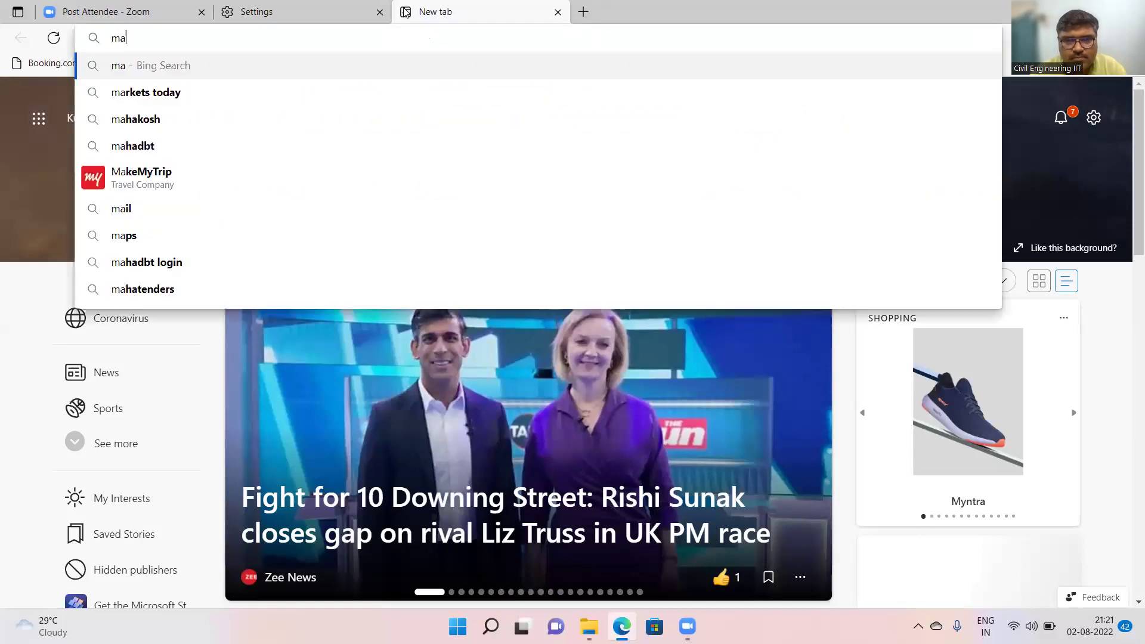
text(ha)
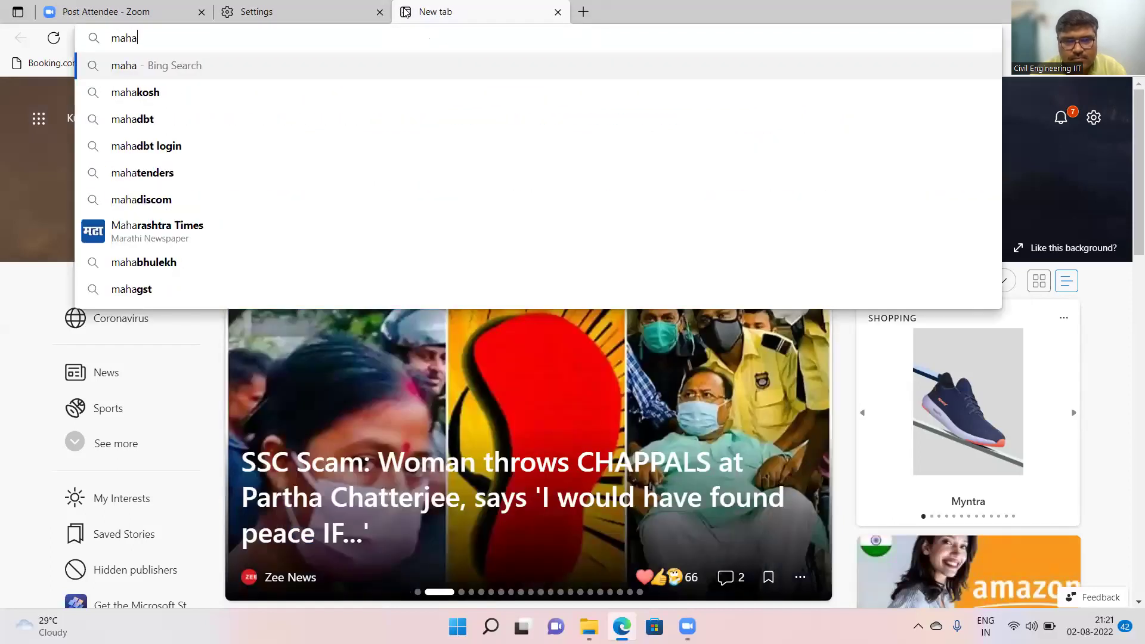
text(tender)
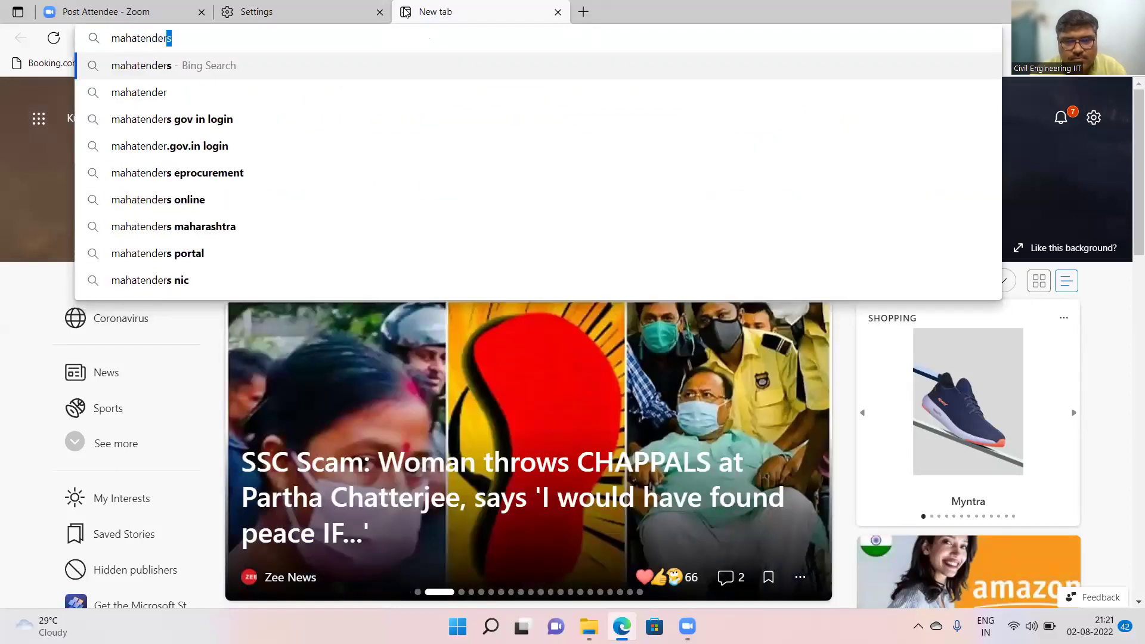
text(s)
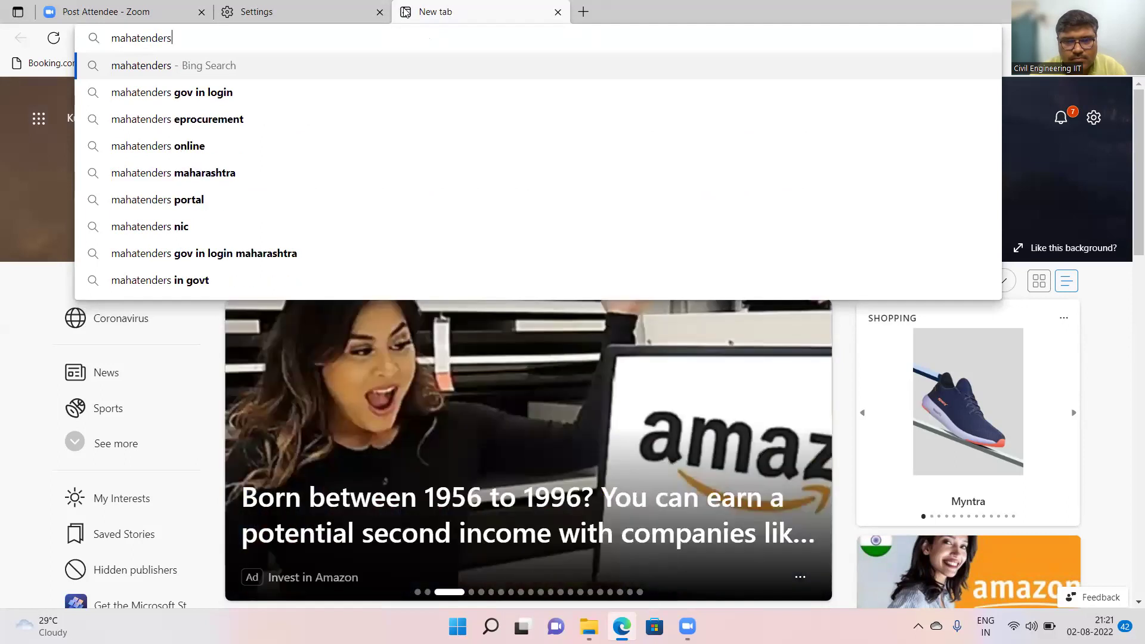
key(Return)
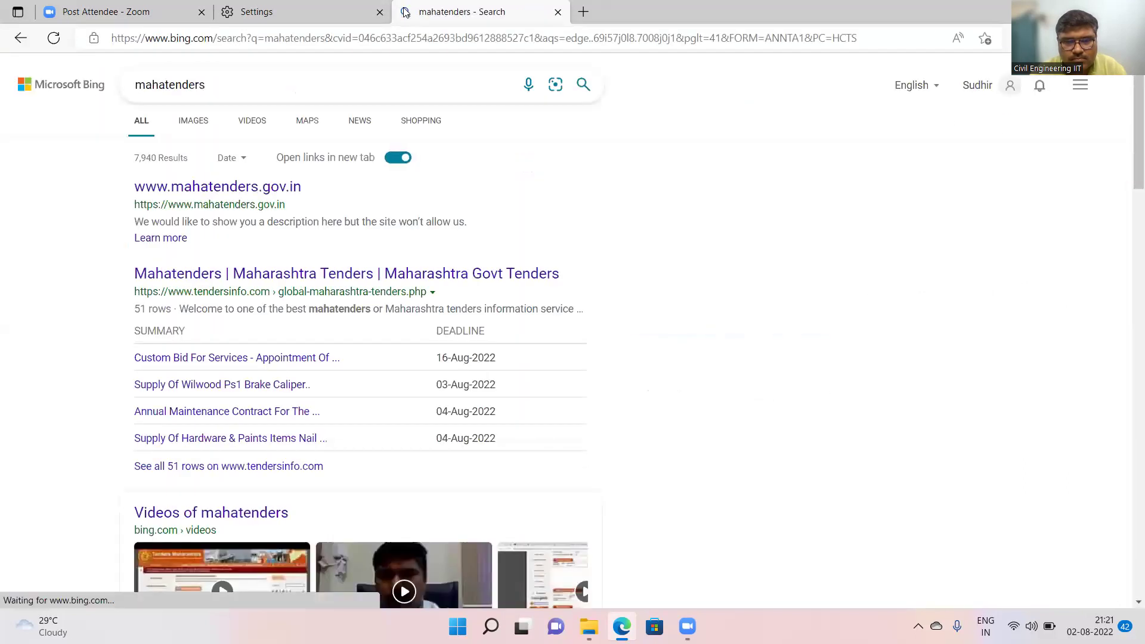
right_click(280, 197)
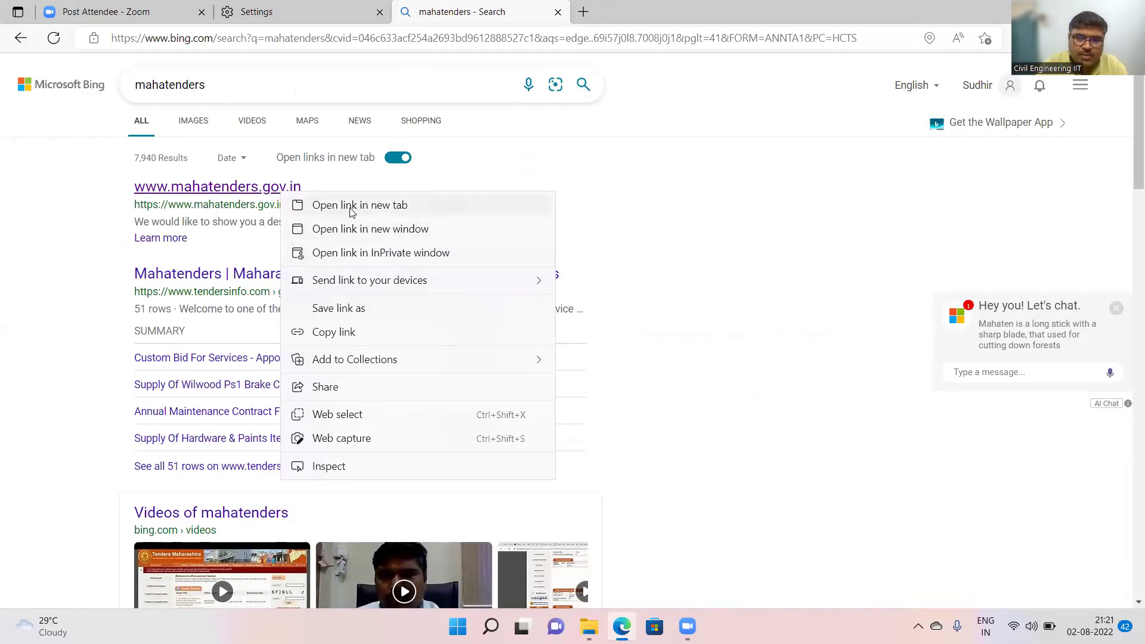
click(260, 200)
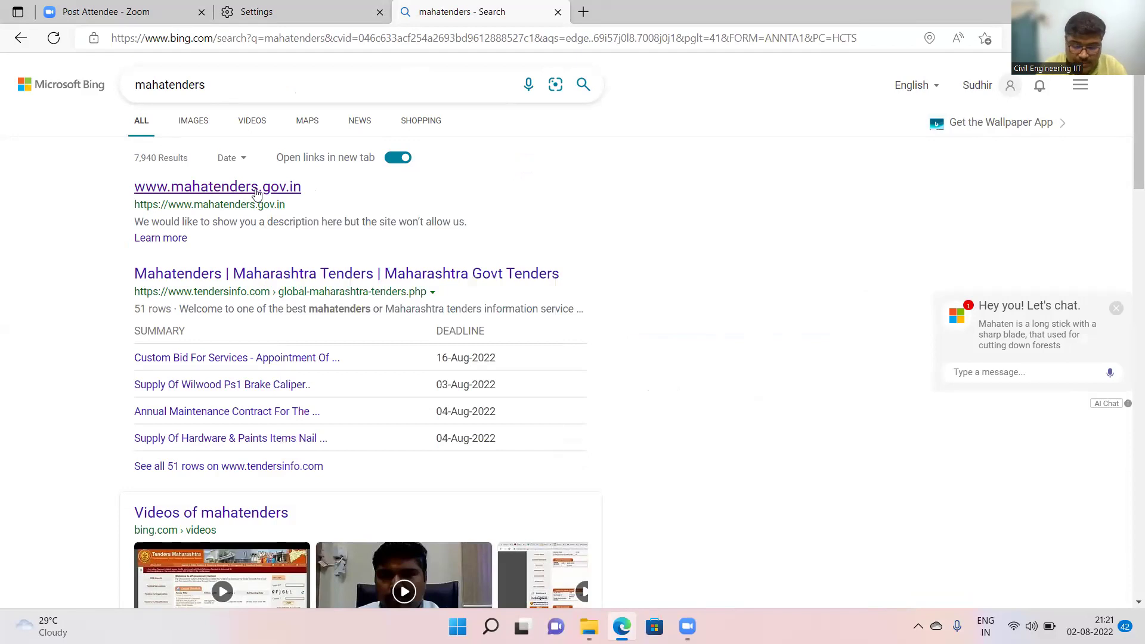
click(257, 190)
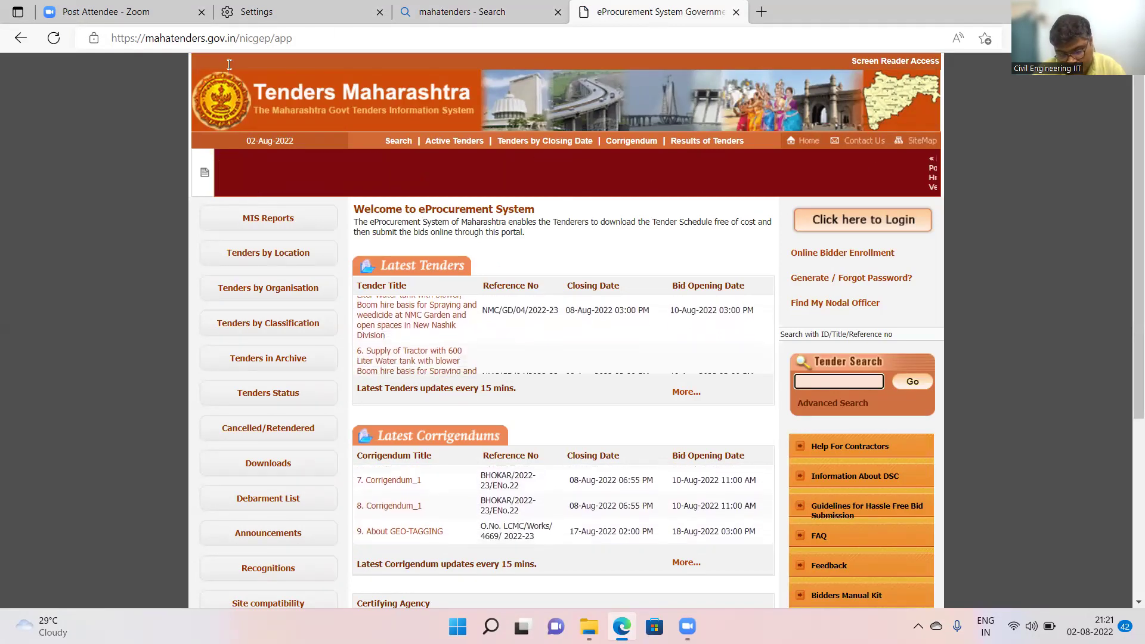
click(323, 44)
key(ctrl+c)
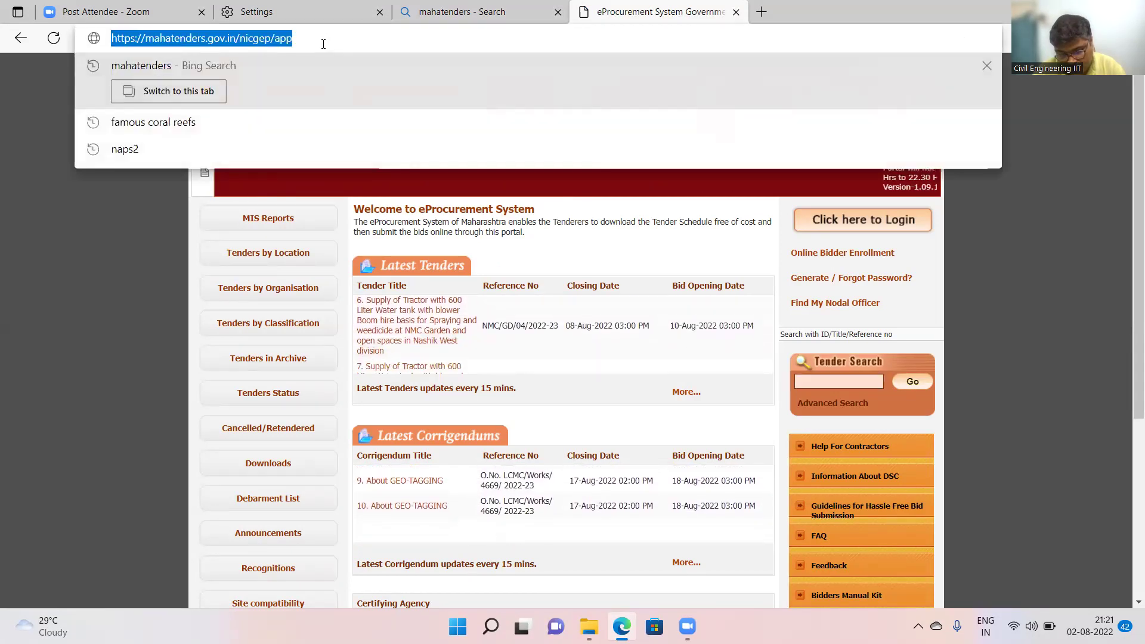
click(342, 9)
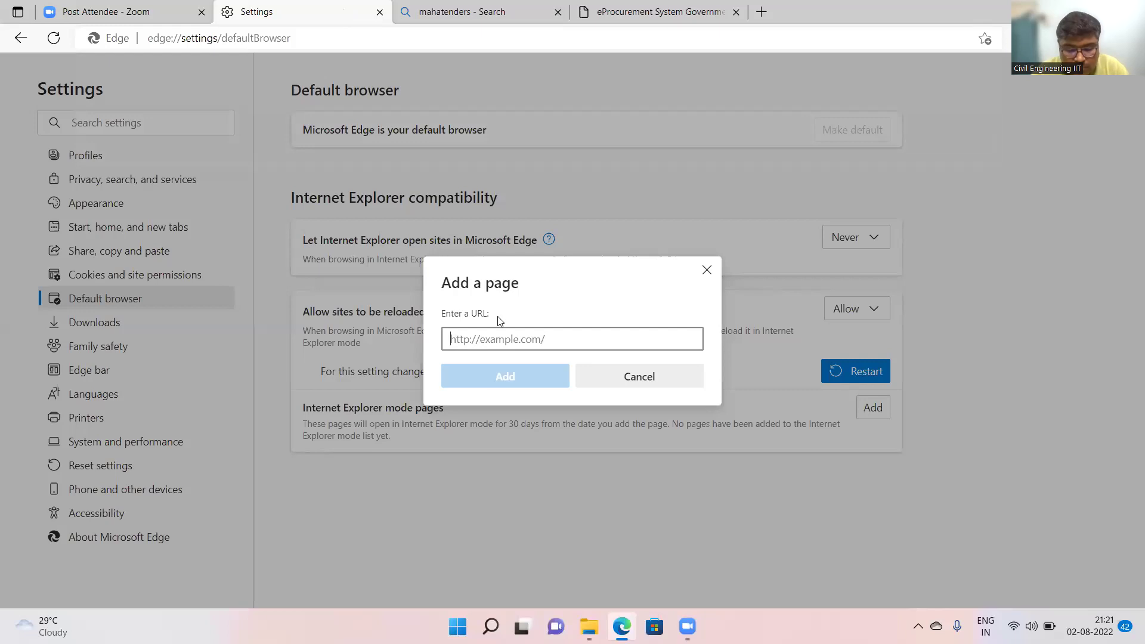
click(490, 332)
key(ctrl+v)
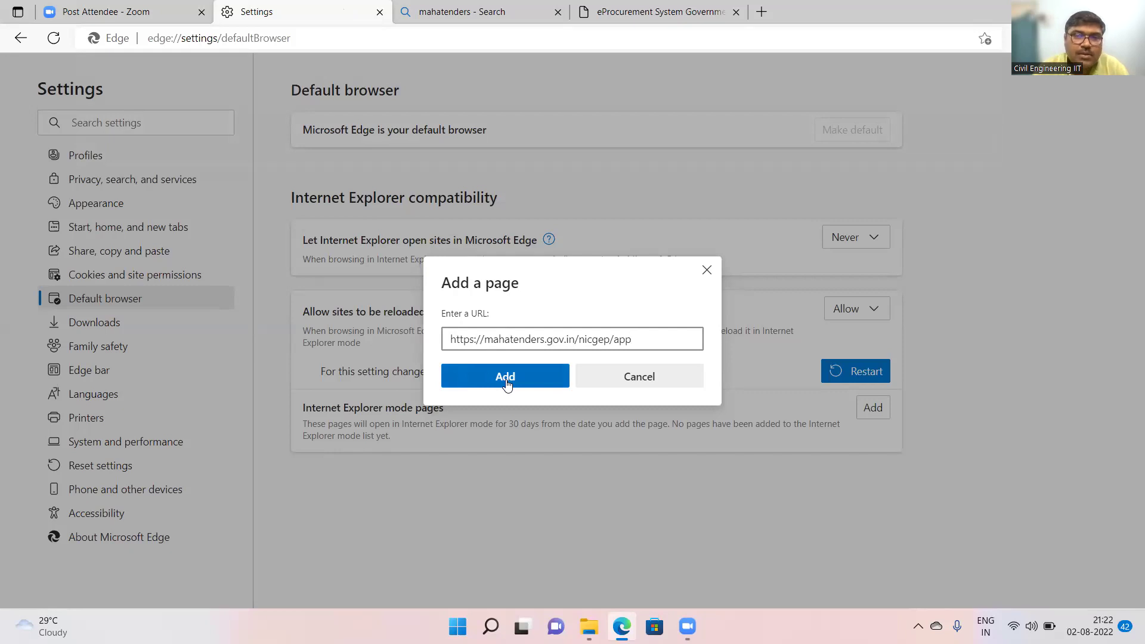
click(504, 377)
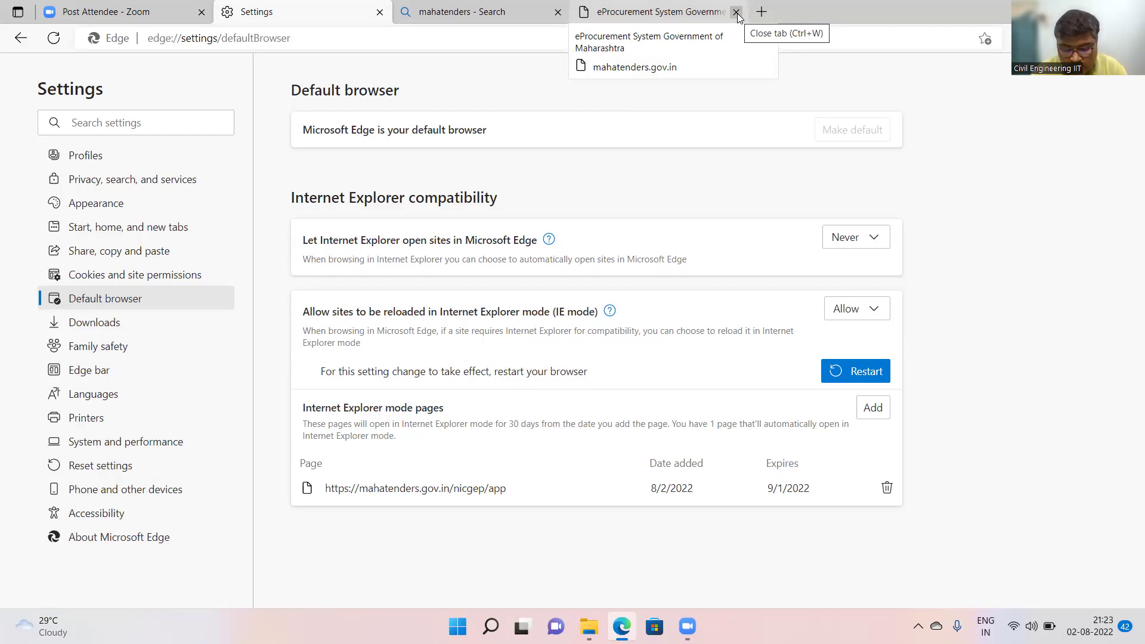
Close the eProcurement, search and Settings tabs, leaving the Zoom tab plus a fresh new tab.
click(737, 14)
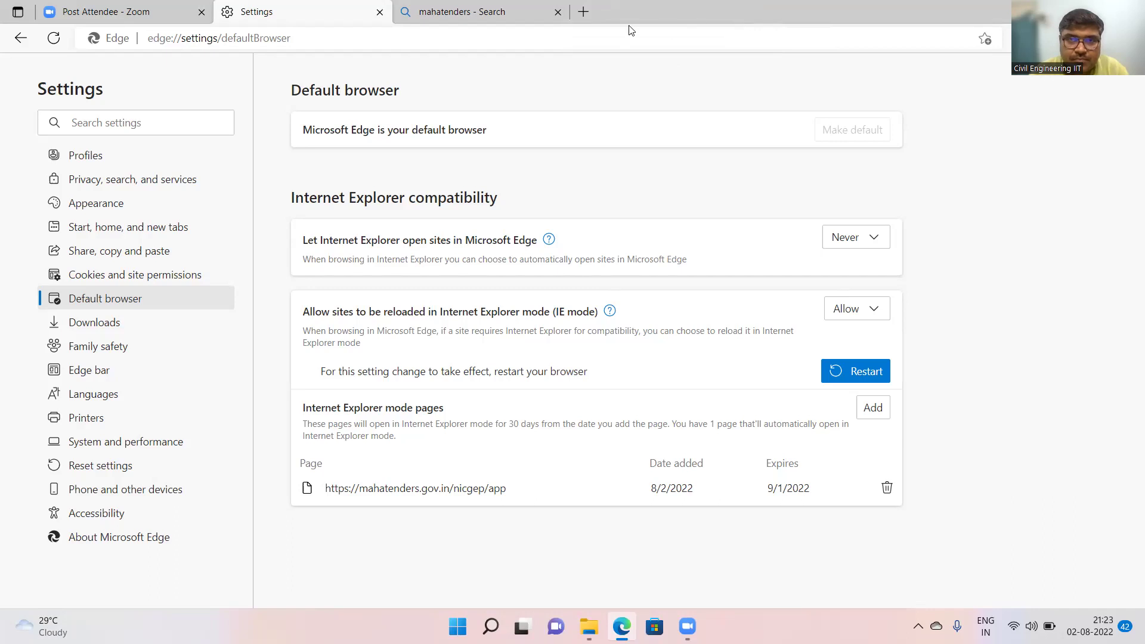
click(557, 11)
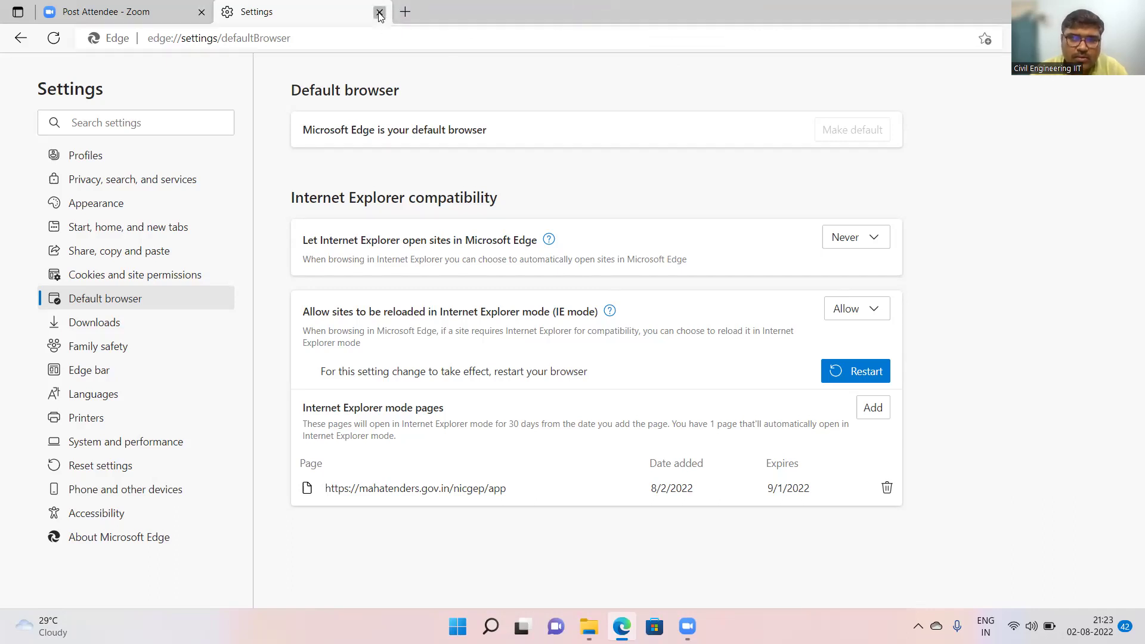
click(380, 12)
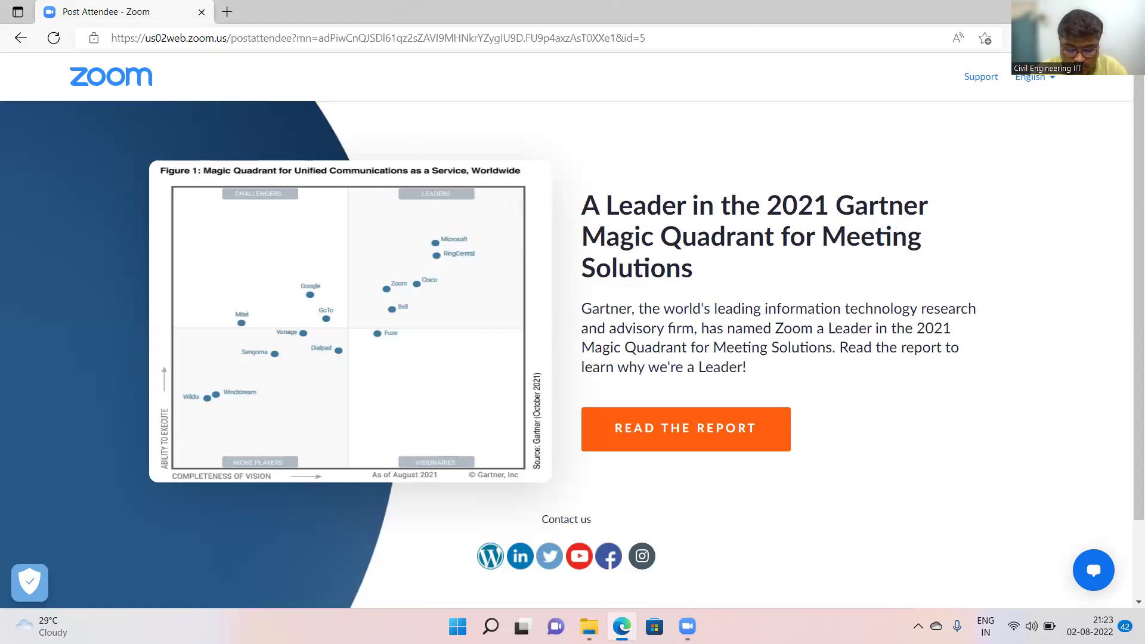
click(621, 626)
click(621, 626)
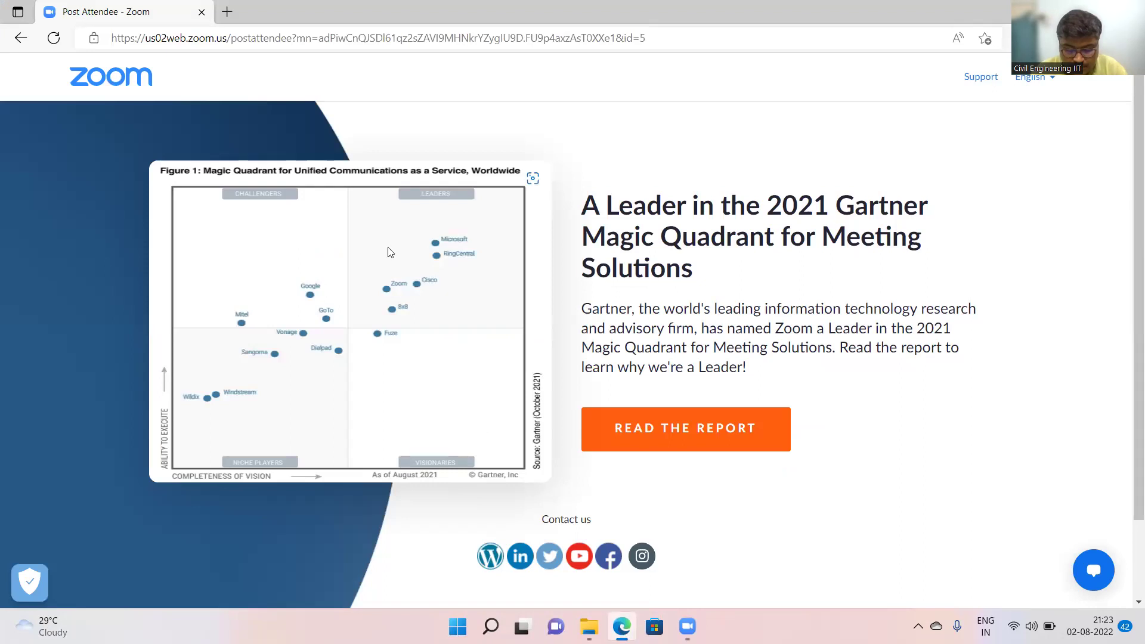
click(229, 13)
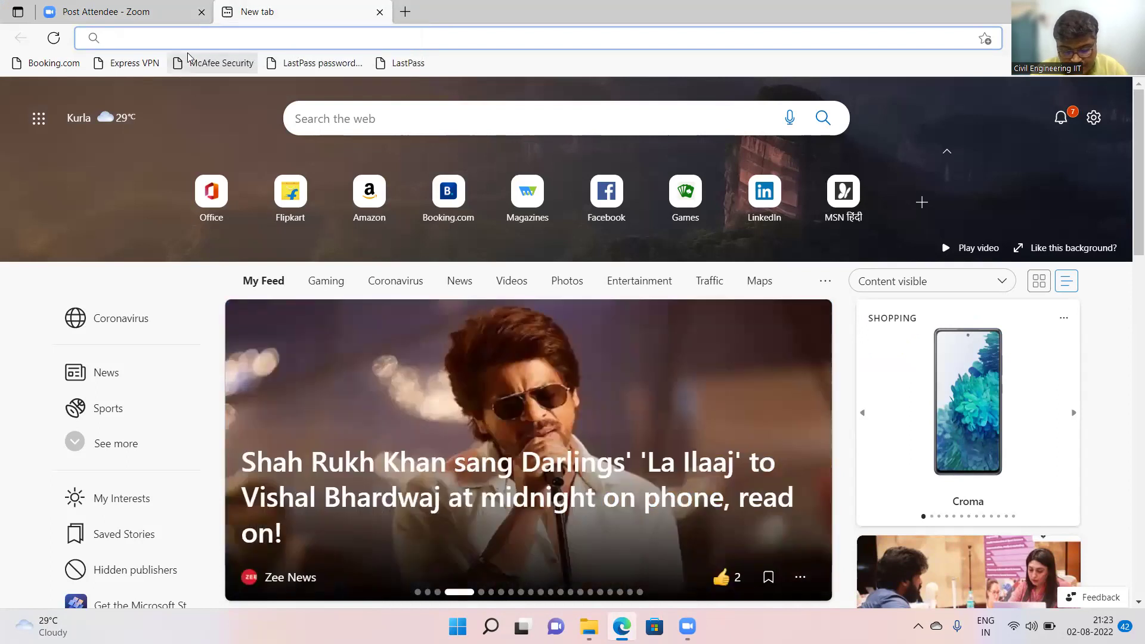
text(maha)
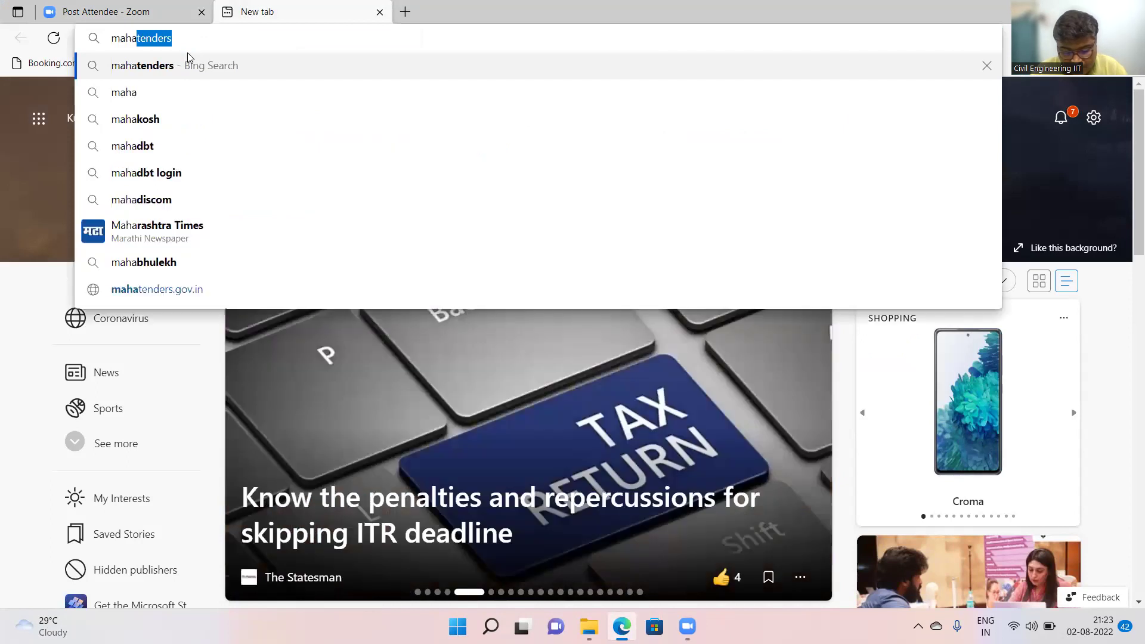
key(Return)
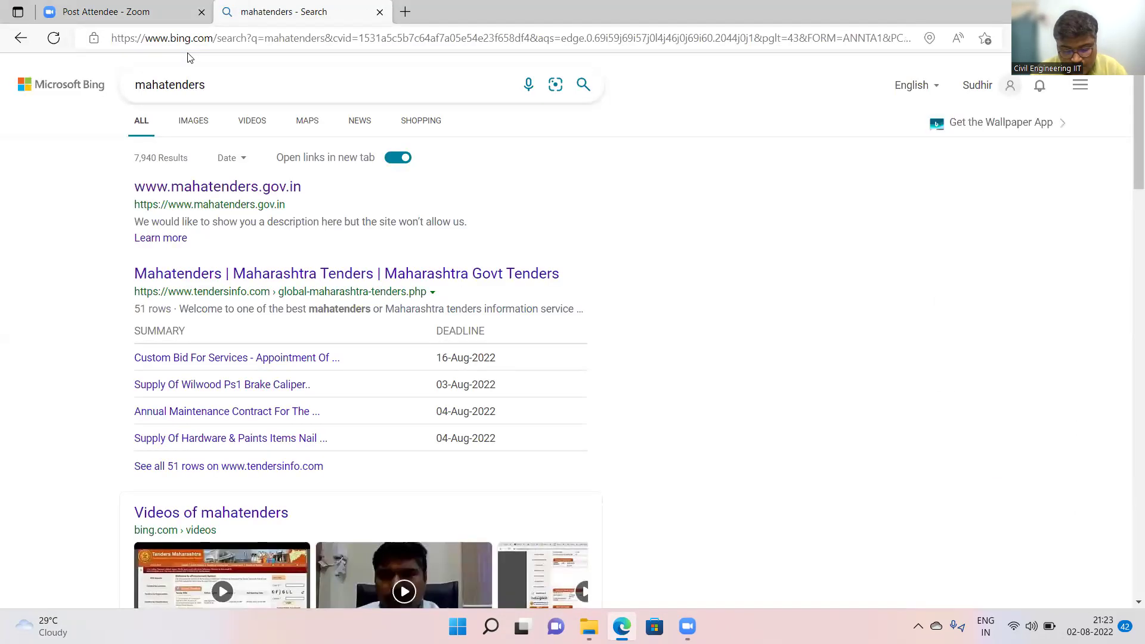
click(191, 189)
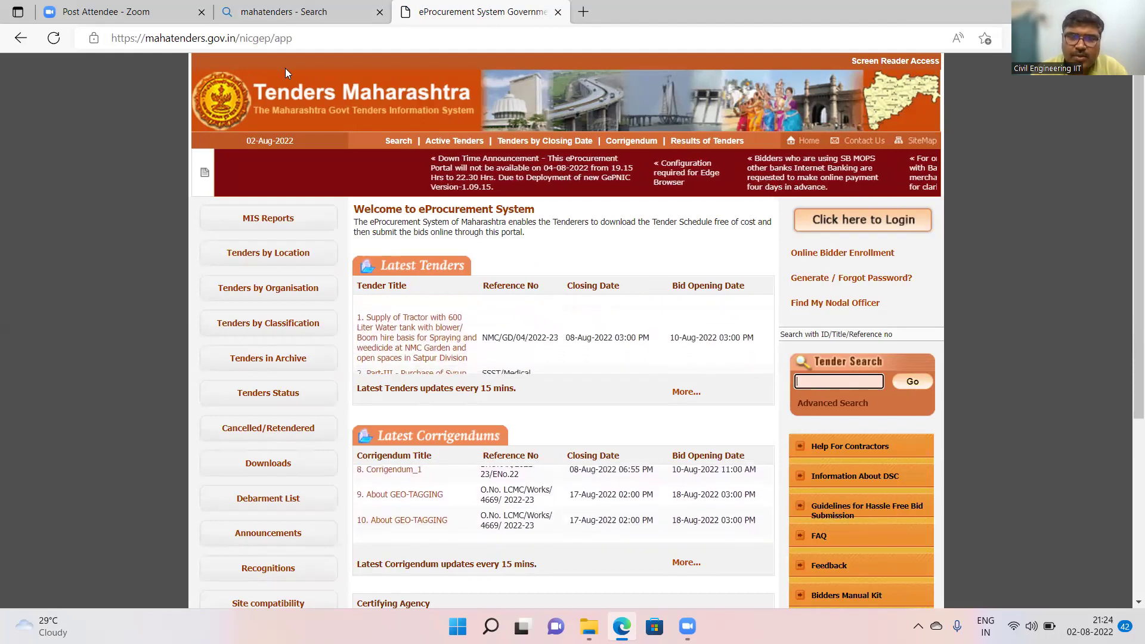
Close every remaining Edge tab to quit the browser, then relaunch Edge with Win+2 from File Explorer.
click(557, 13)
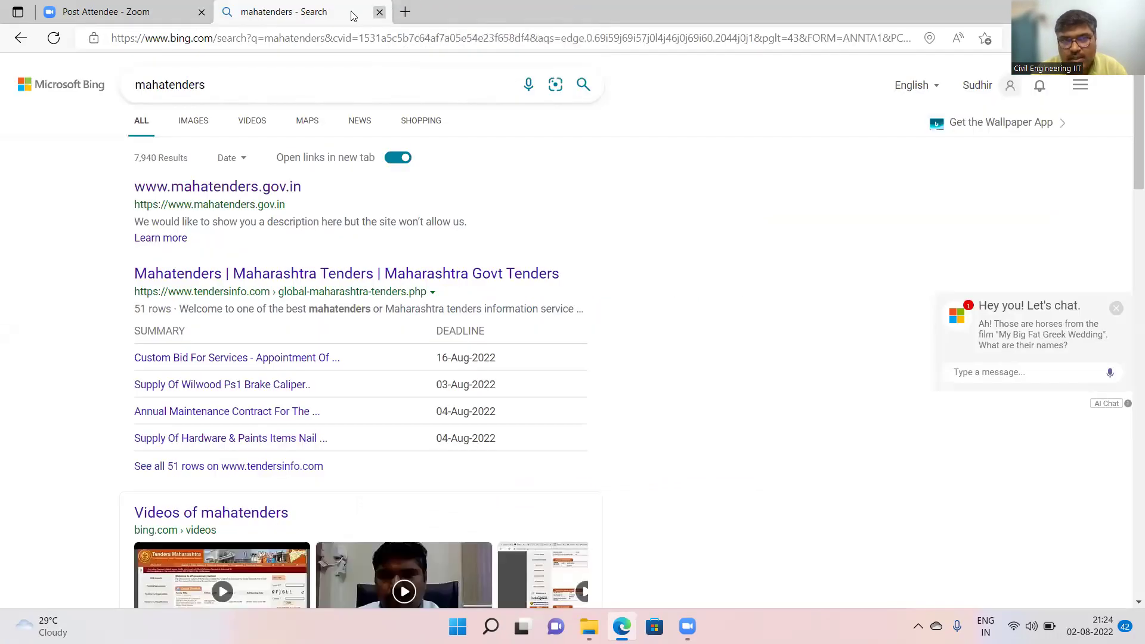
key(ctrl+w)
click(201, 13)
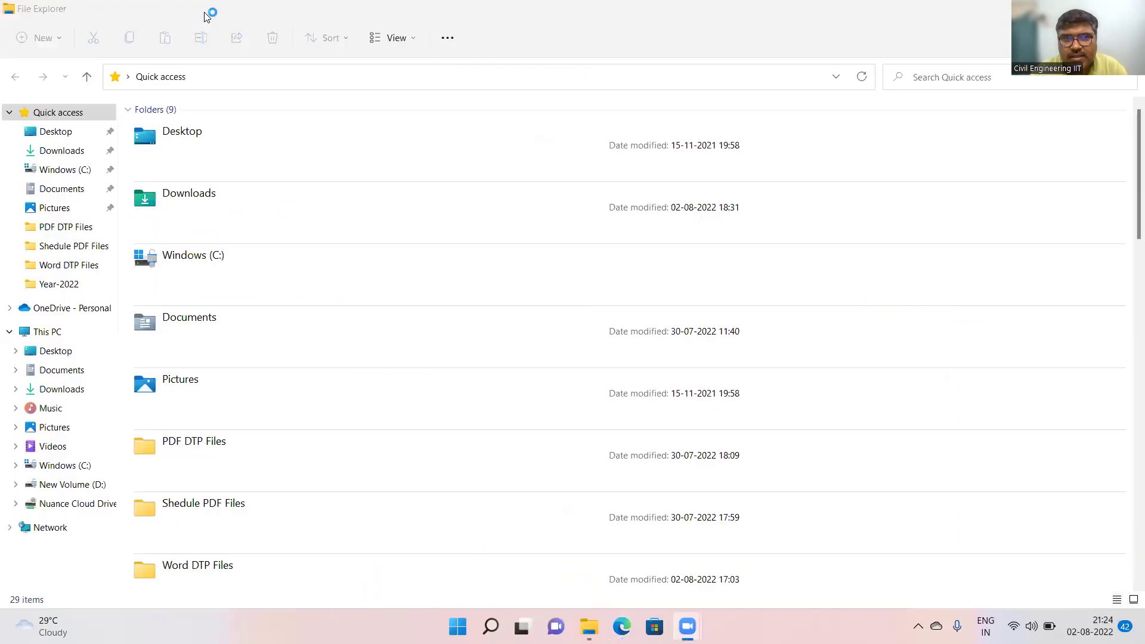
click(453, 128)
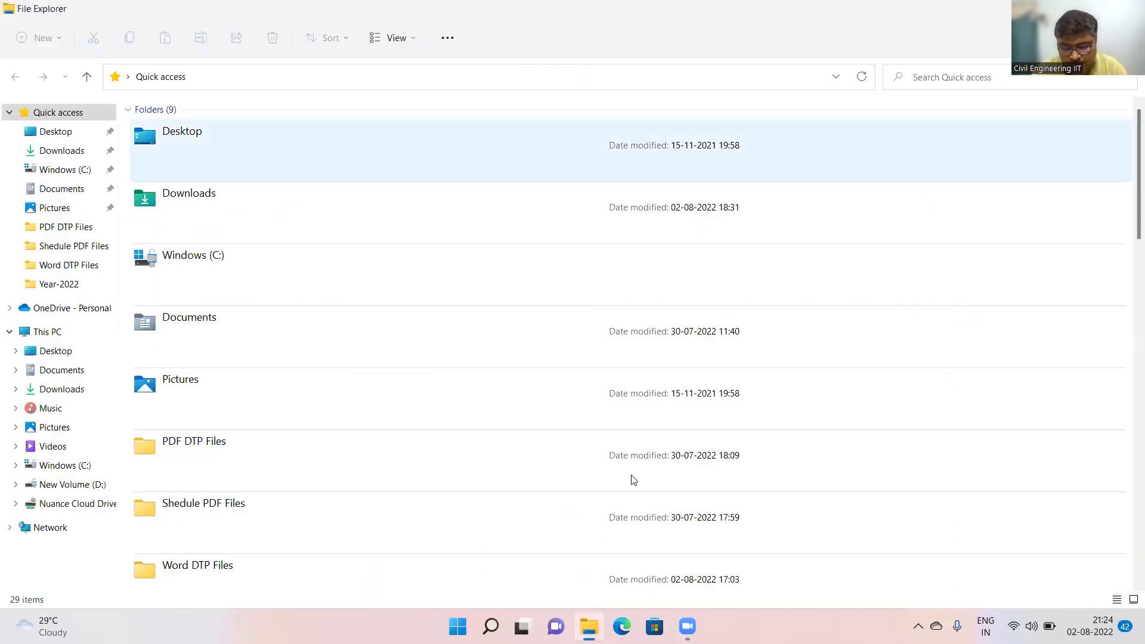
click(633, 480)
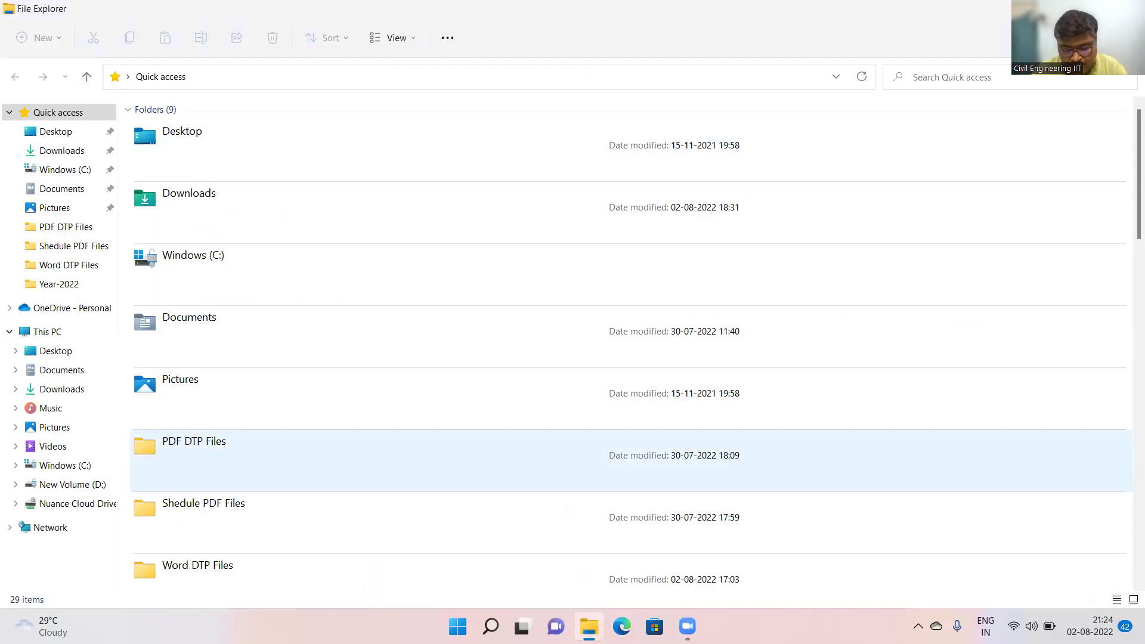
key(super+2)
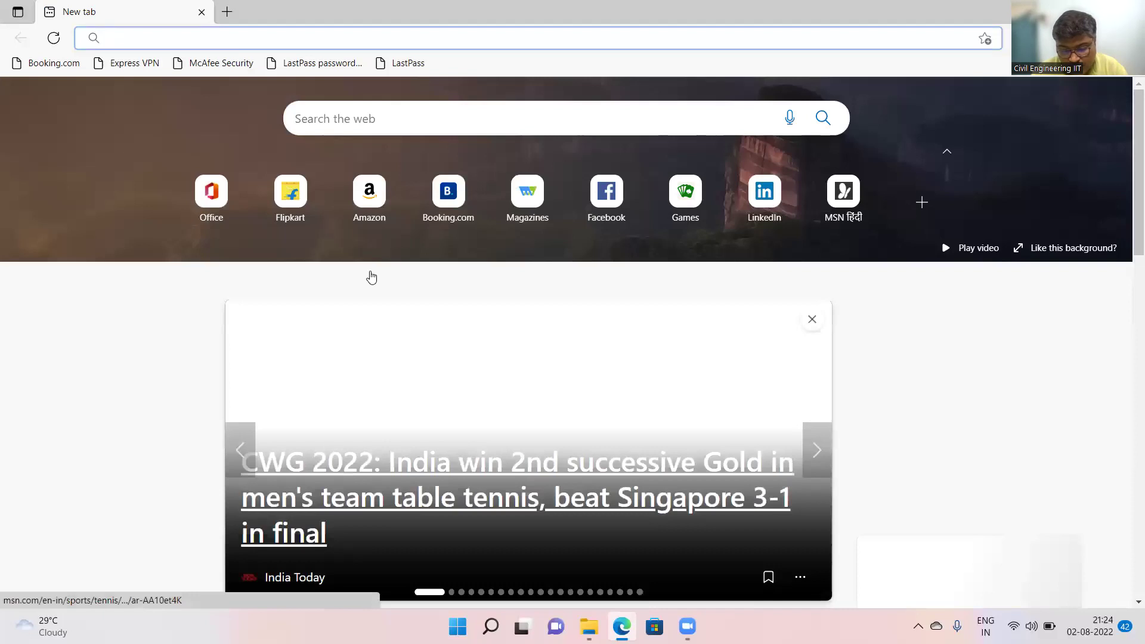
Search 'maha' to load the Tenders Maharashtra site in IE mode, then switch to File Explorer with Win+E.
text(mahatenders)
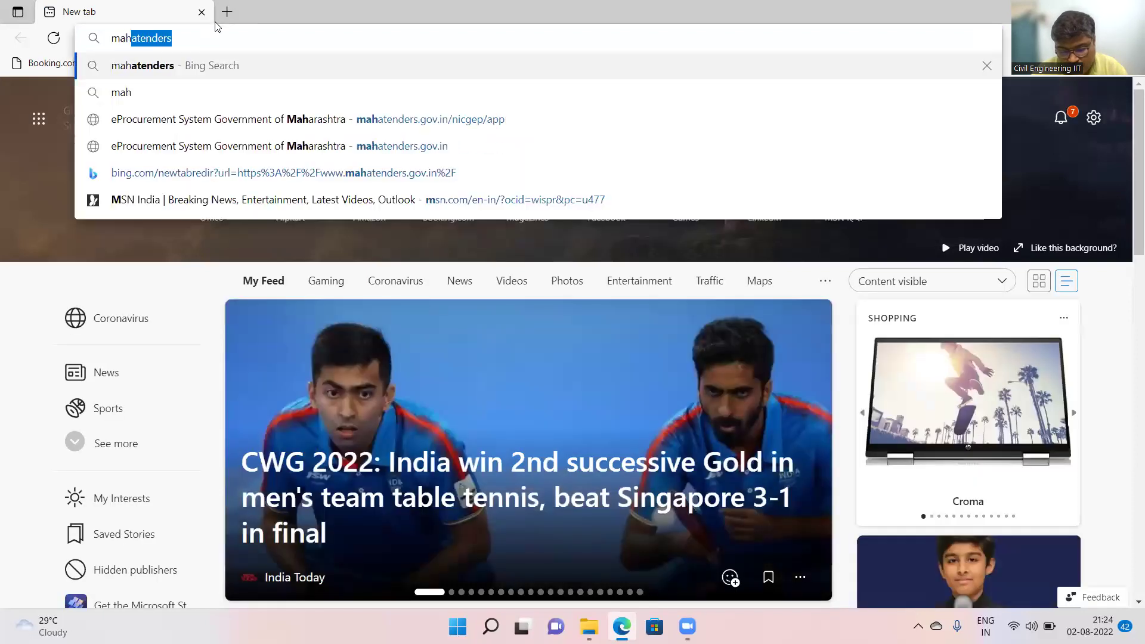
key(Return)
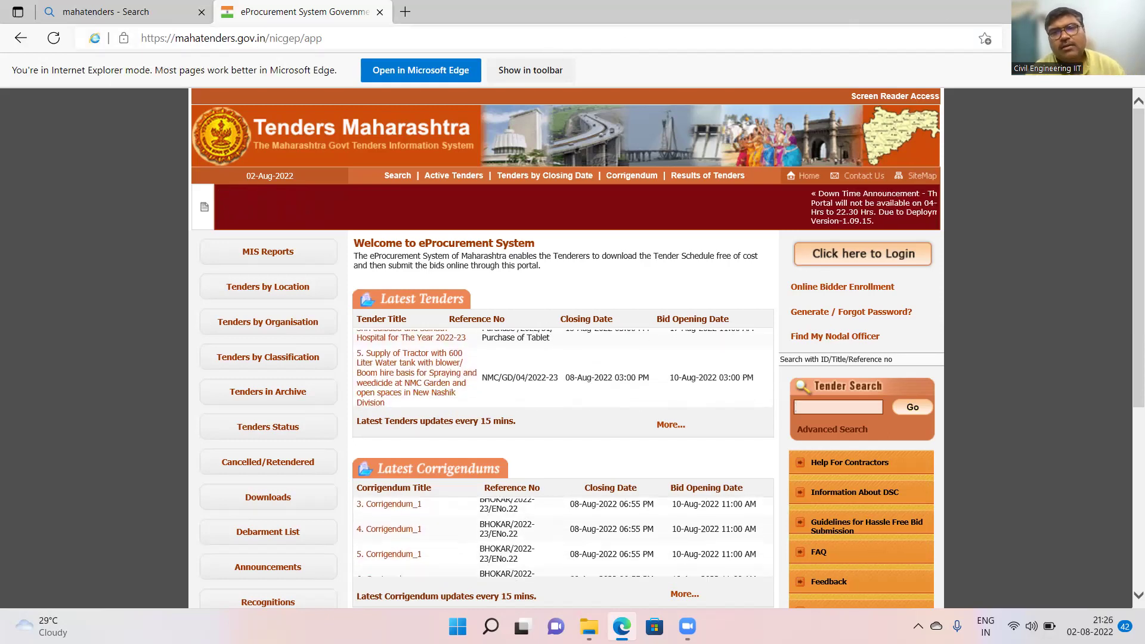
key(super+e)
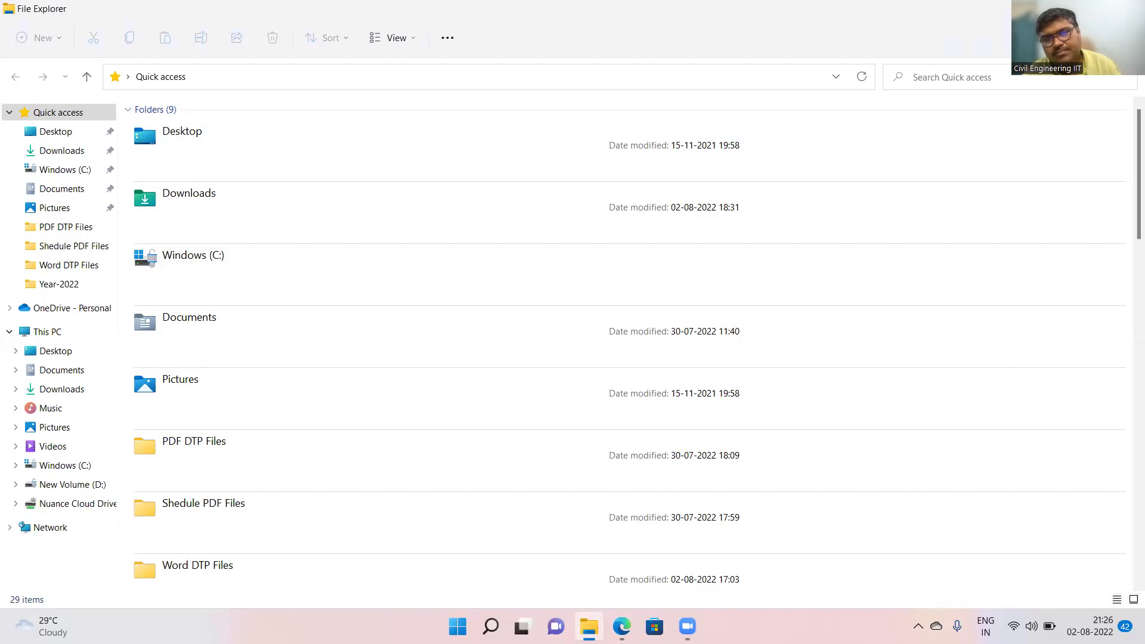
Clear File Explorer to the desktop and launch Configure Java from a Windows Search for 'java'.
key(super+d)
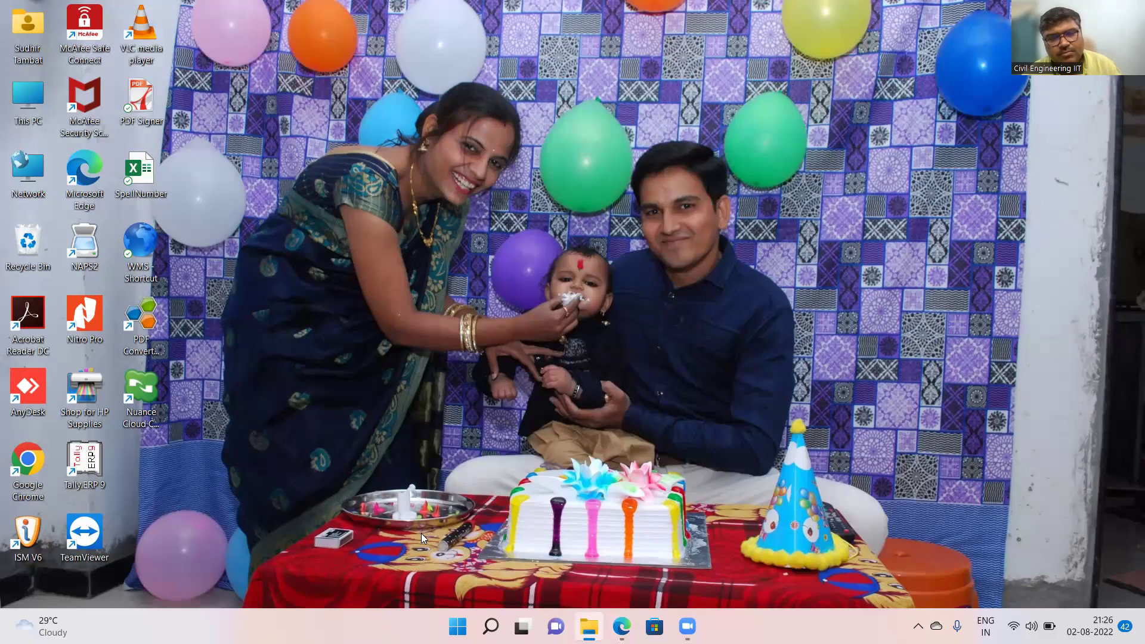
click(490, 625)
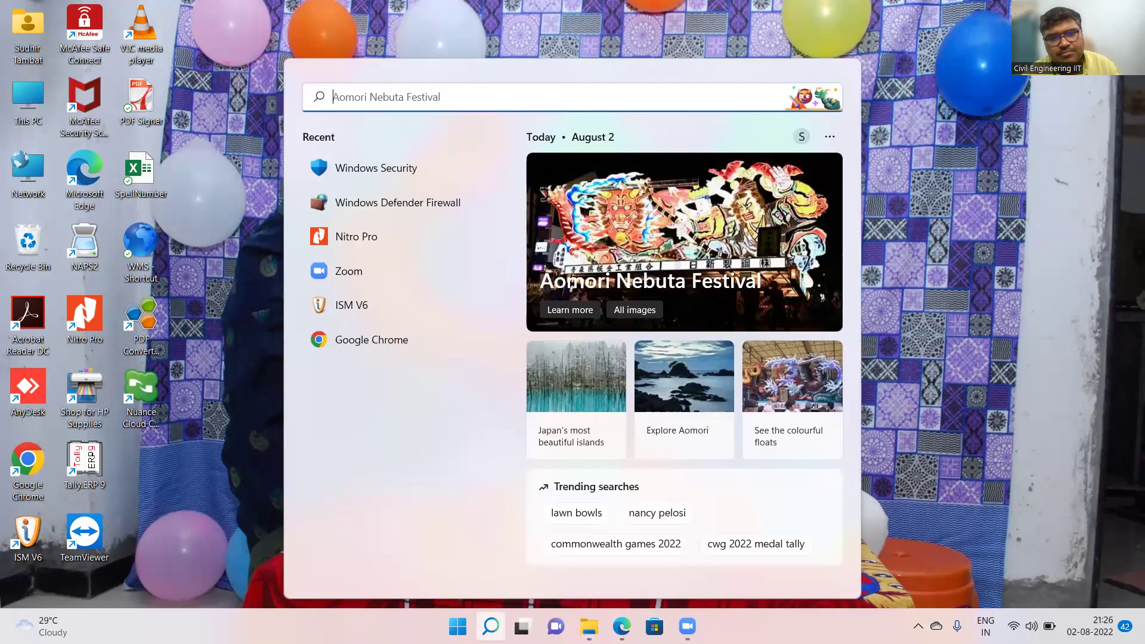
text(java)
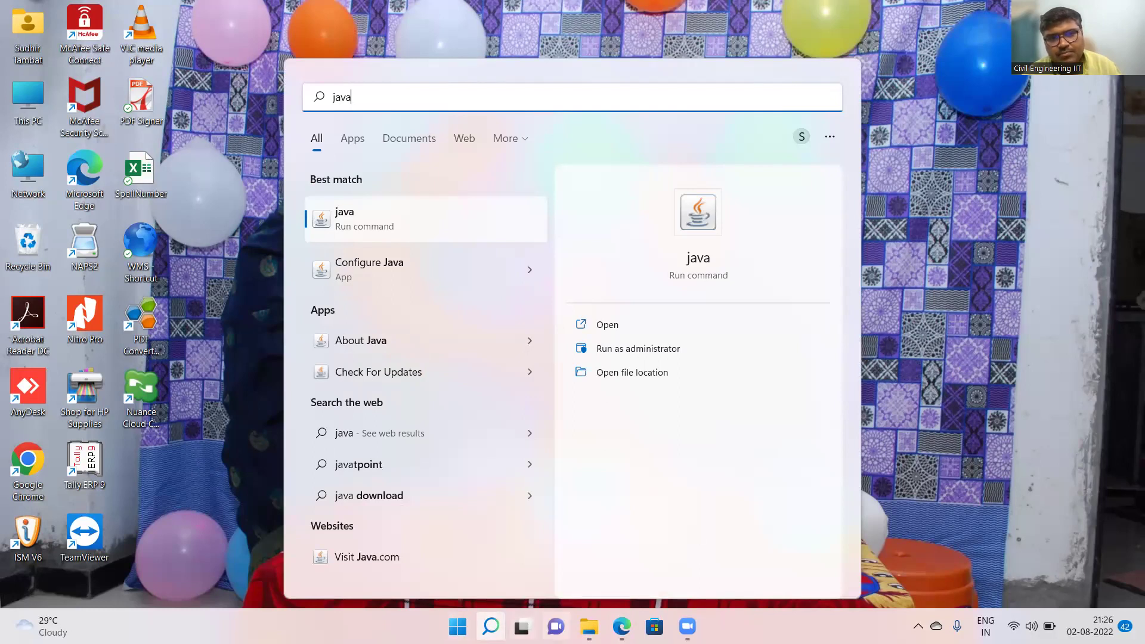
click(464, 267)
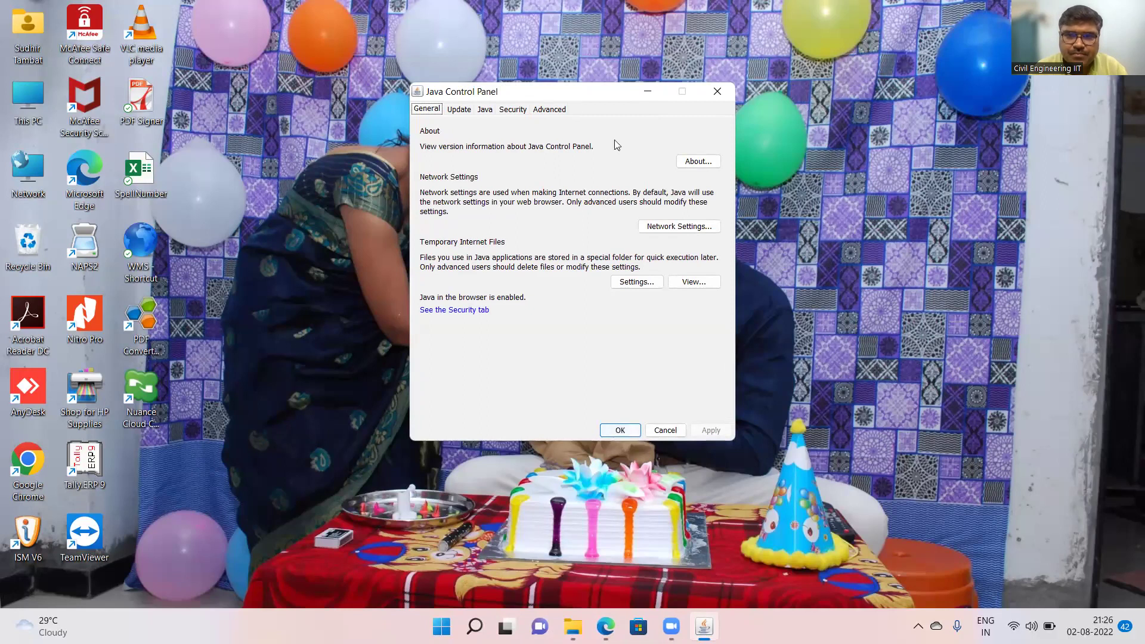
Confirm Java 8 Update 161 is installed via About, then return to the Tenders Maharashtra page in Edge.
click(696, 163)
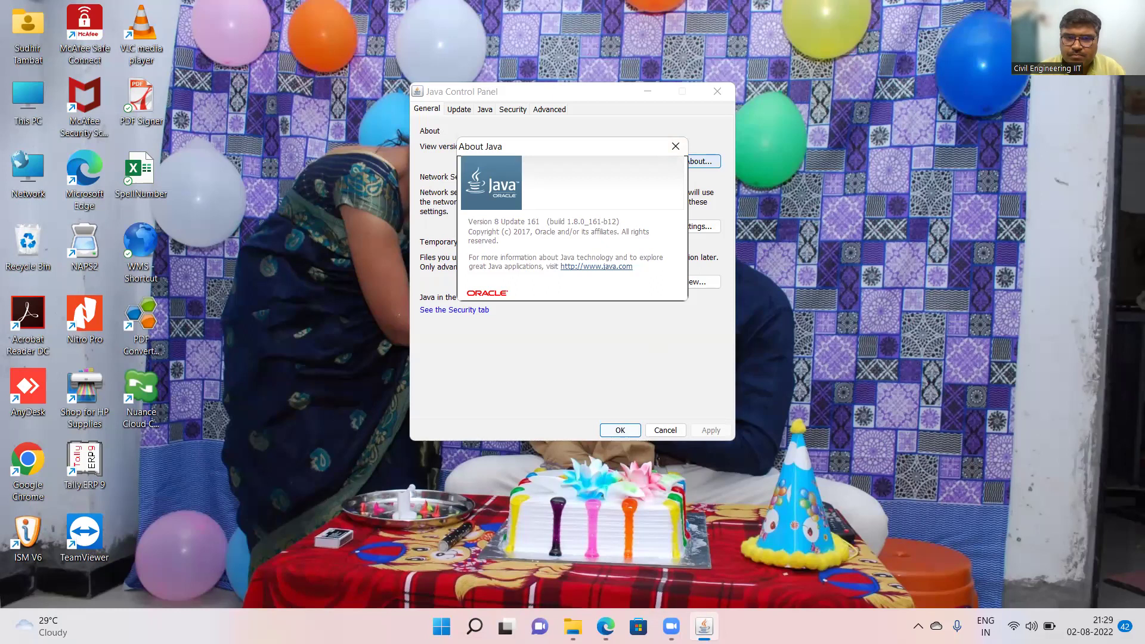
click(605, 626)
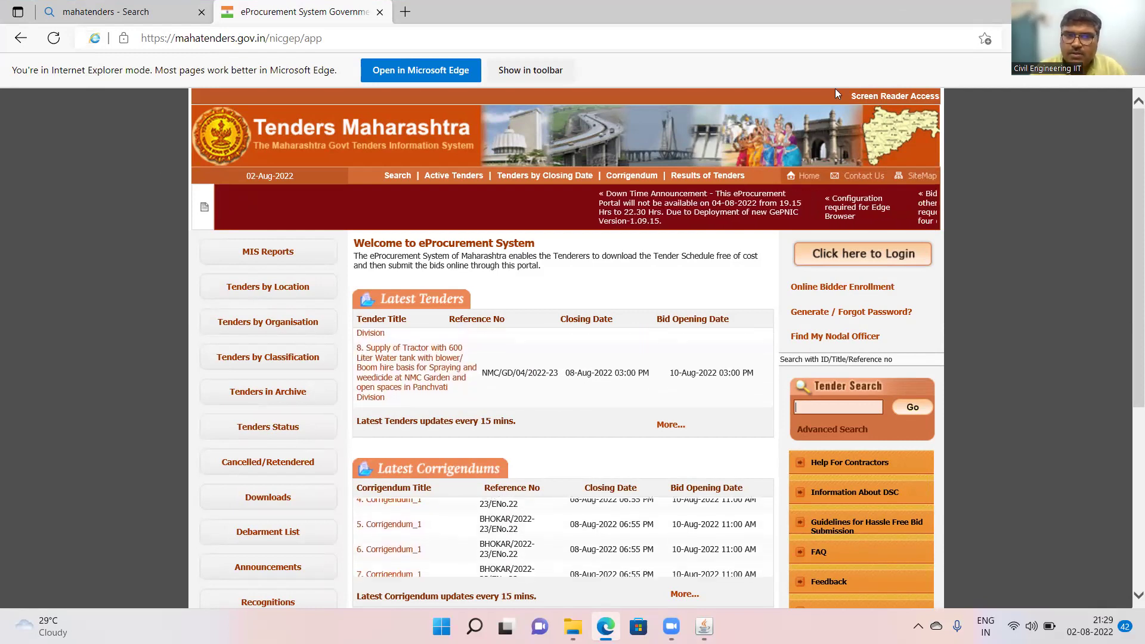
Bring the Java Control Panel, still showing Version 8 Update 161, back in front of Edge.
click(605, 626)
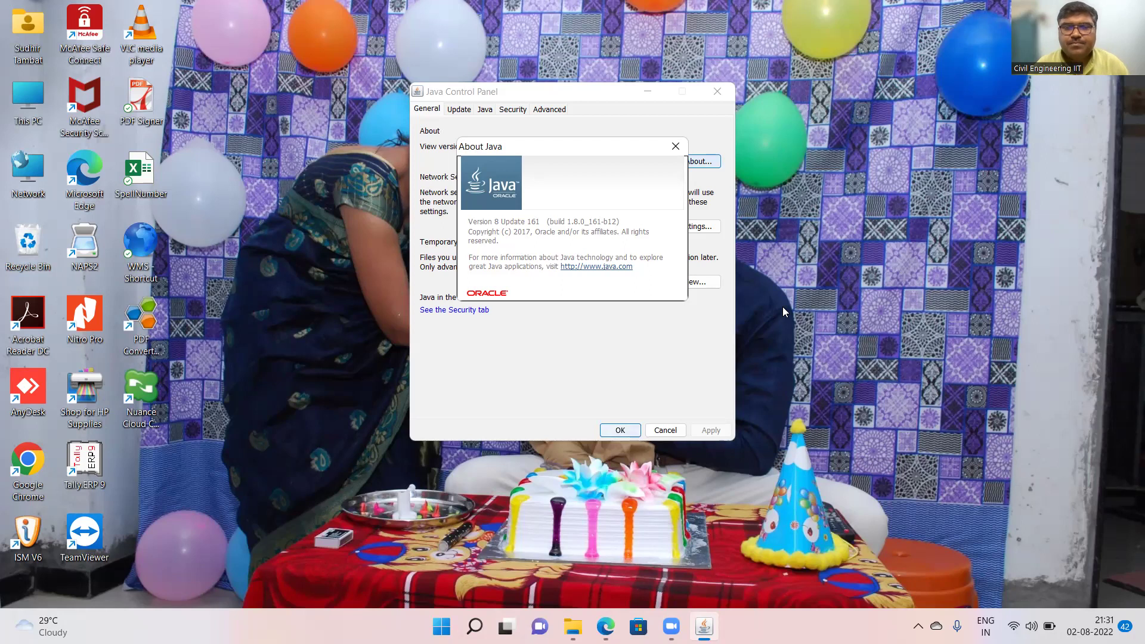
Close the About Java window and open the Security tab's Exception Site List for editing.
click(676, 147)
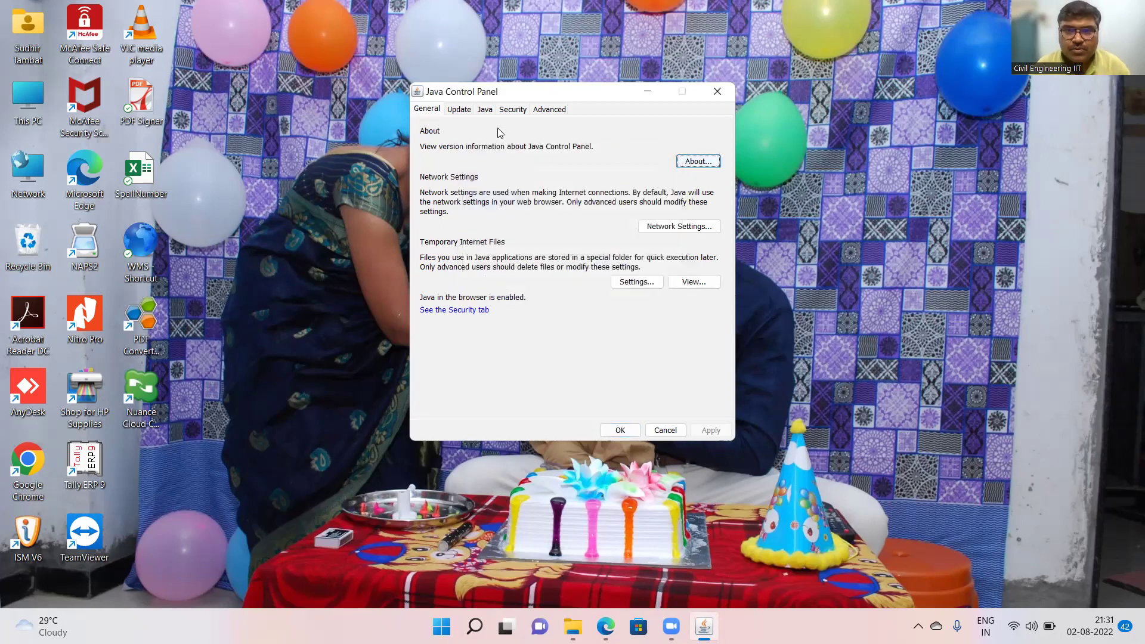
click(511, 110)
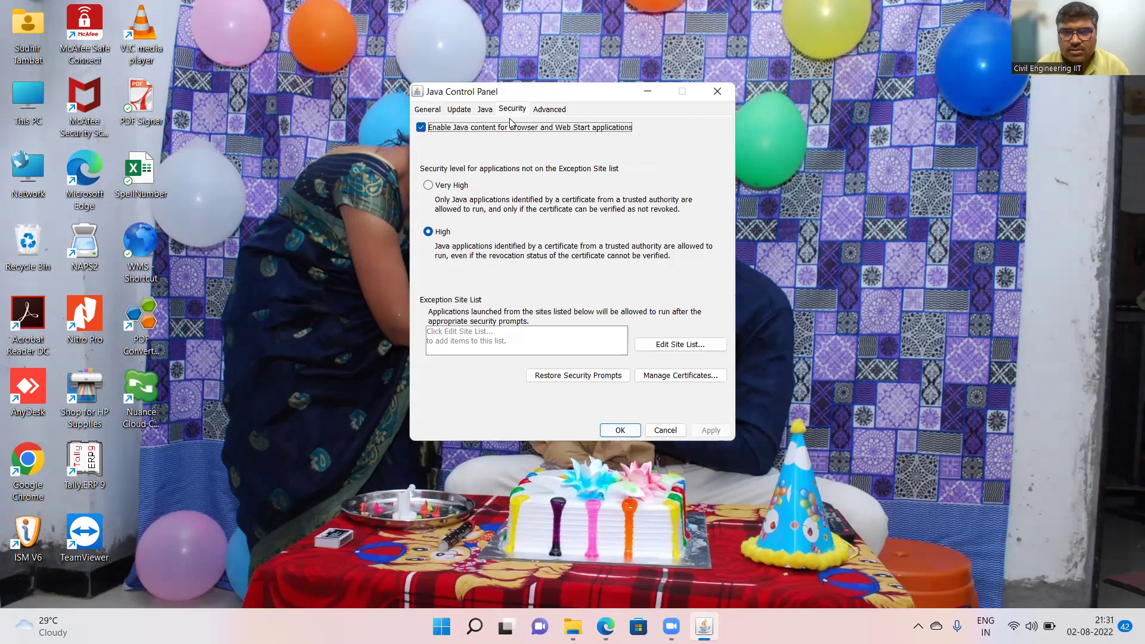
click(666, 346)
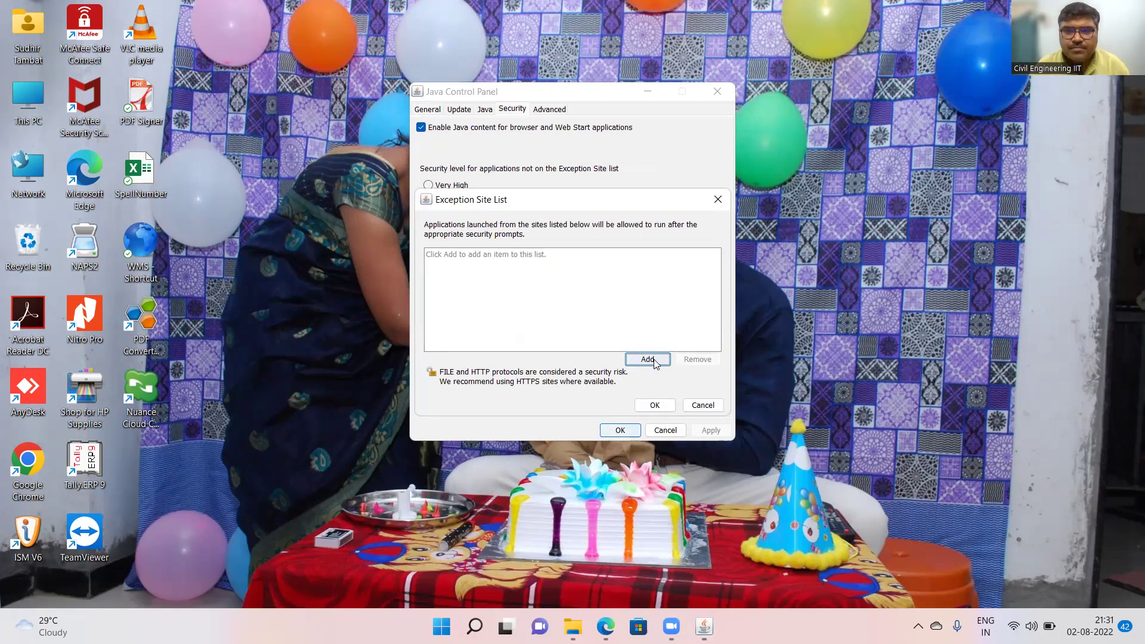
Add an entry to the exception list, then remove the leftover blank site entry.
click(647, 358)
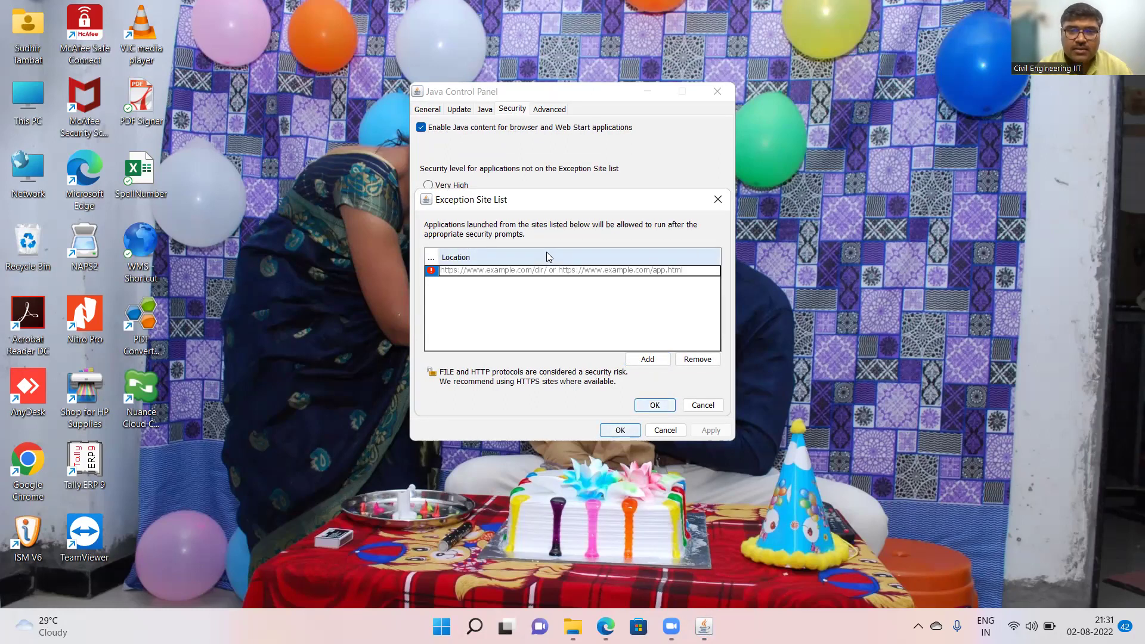
click(549, 300)
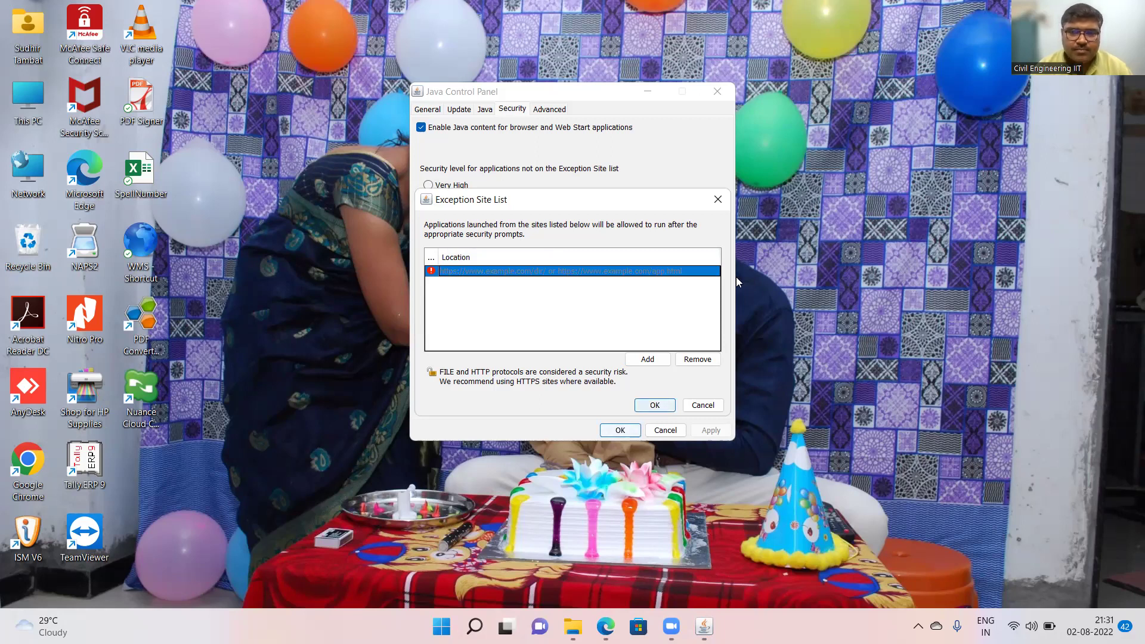
click(775, 271)
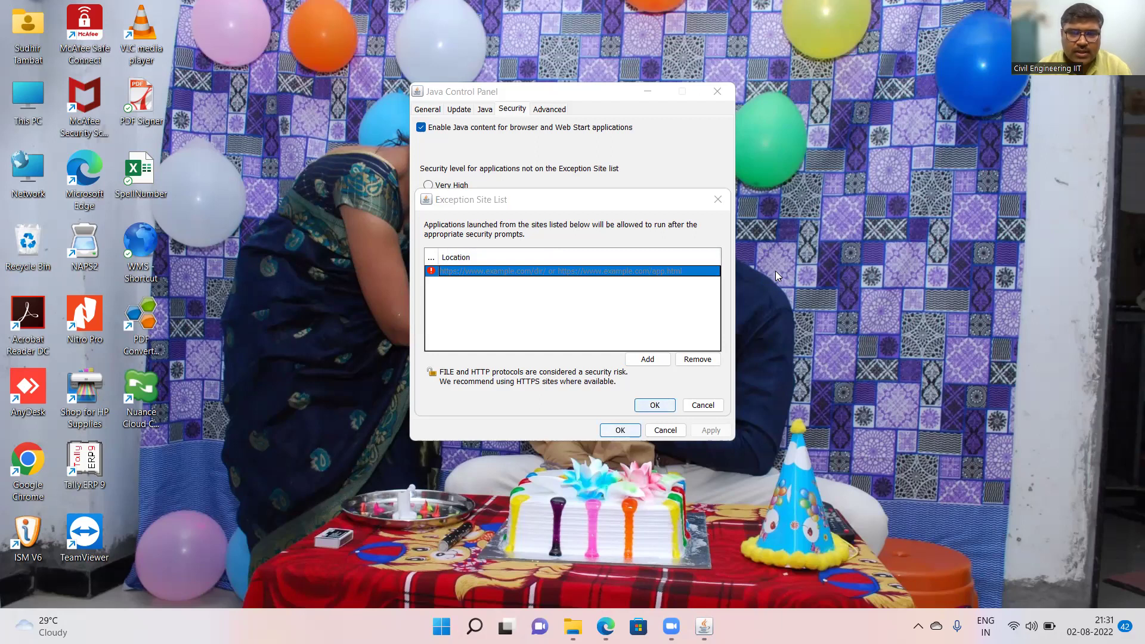
click(698, 360)
click(697, 360)
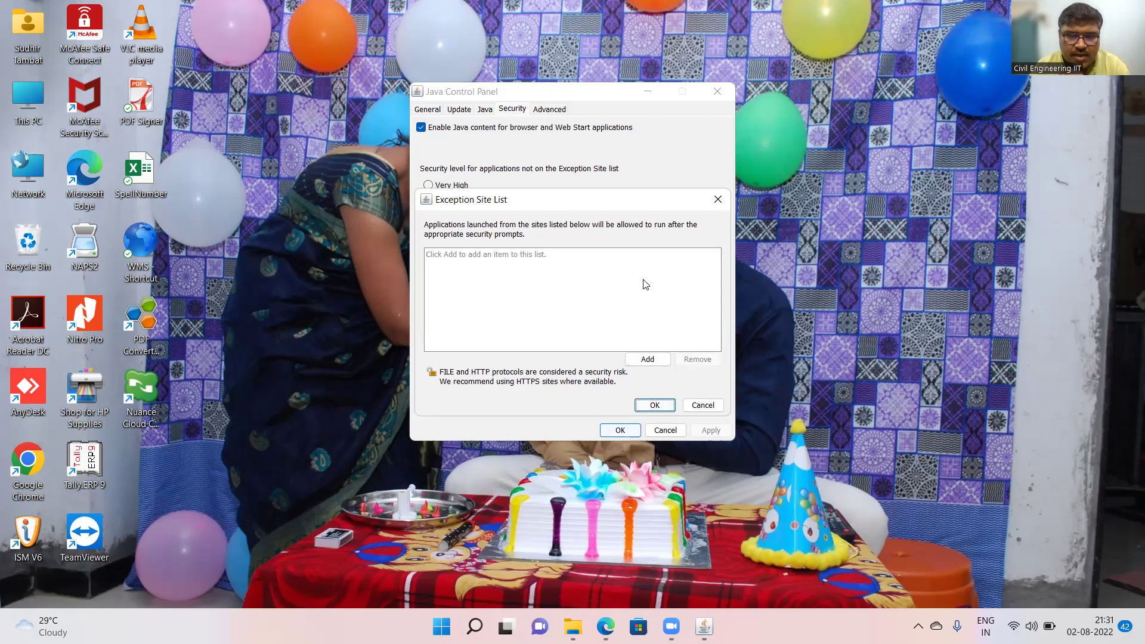
click(645, 360)
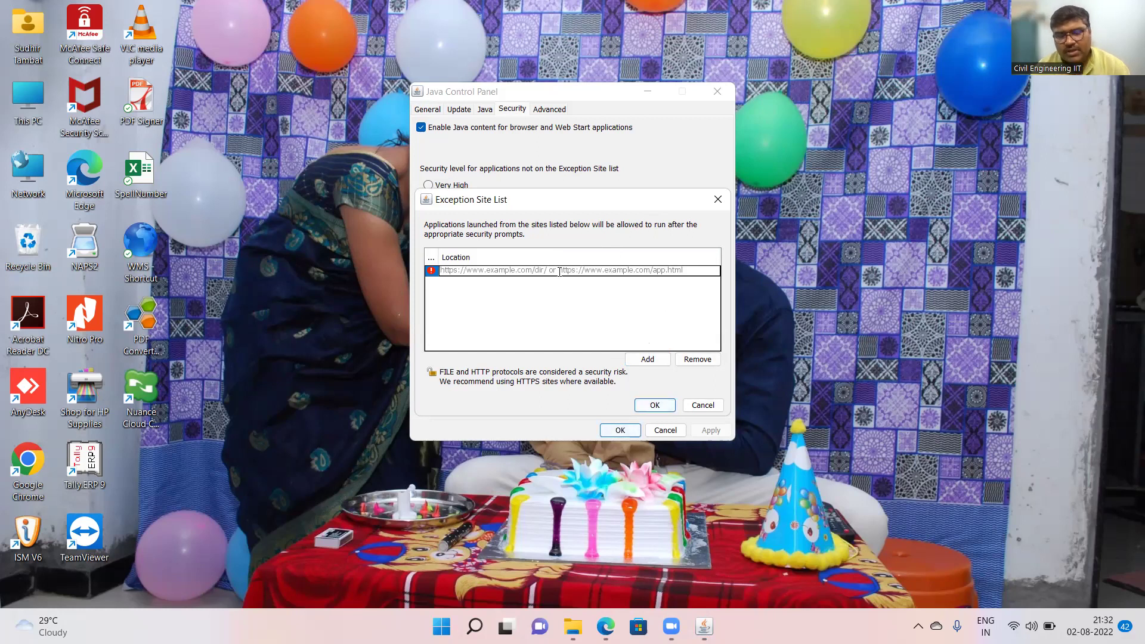
text(https://mahatenders.gov.in/nicgep/app)
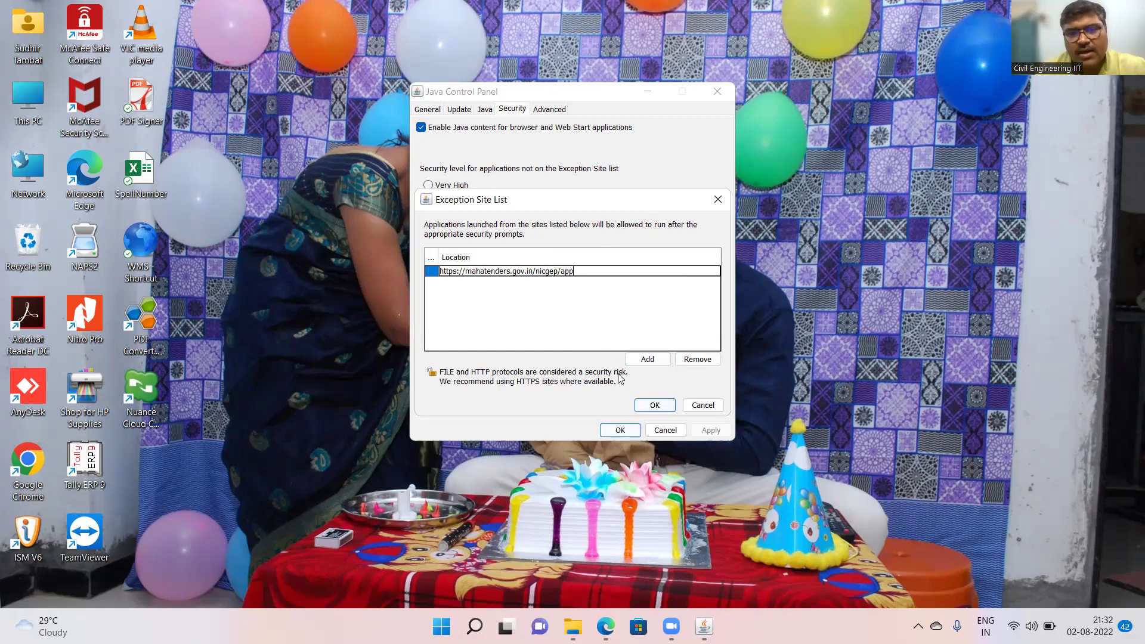
click(636, 360)
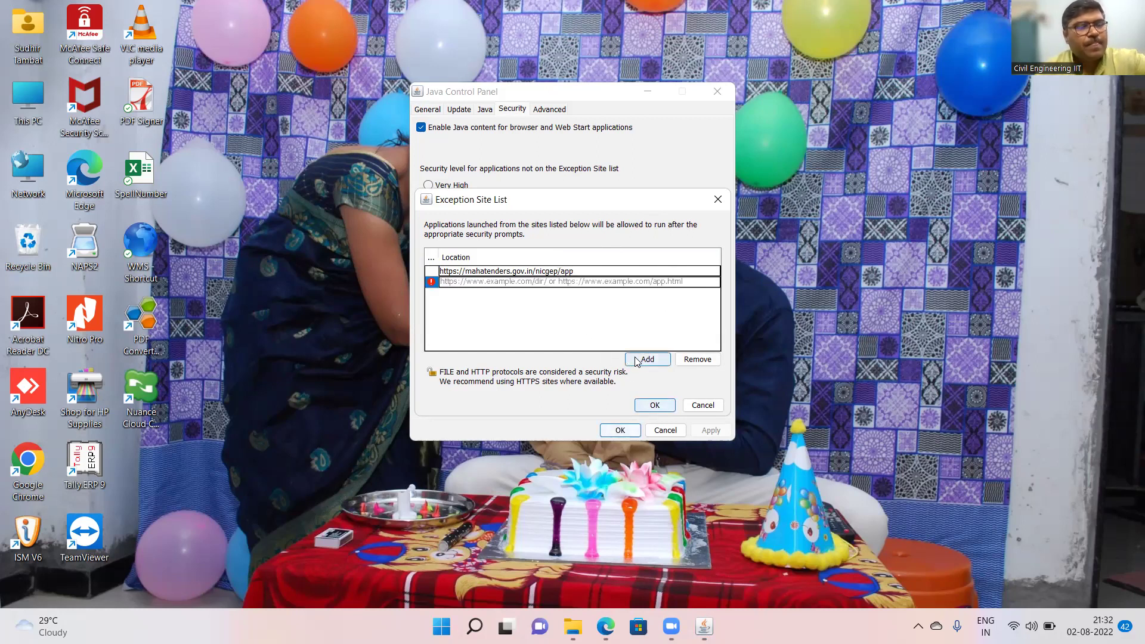
click(647, 407)
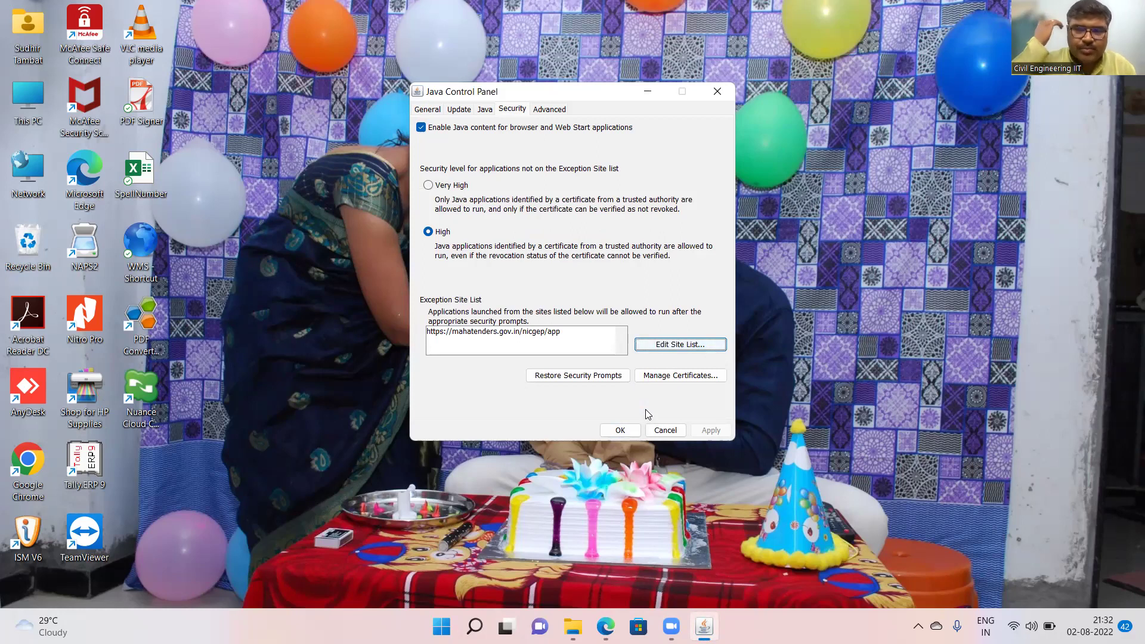
click(618, 428)
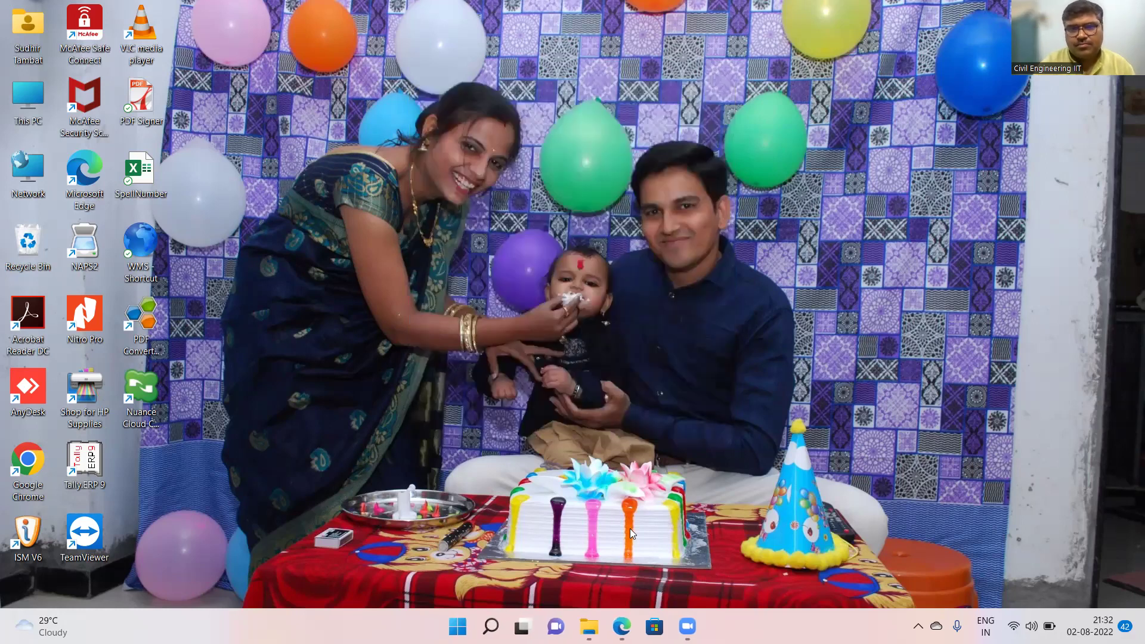
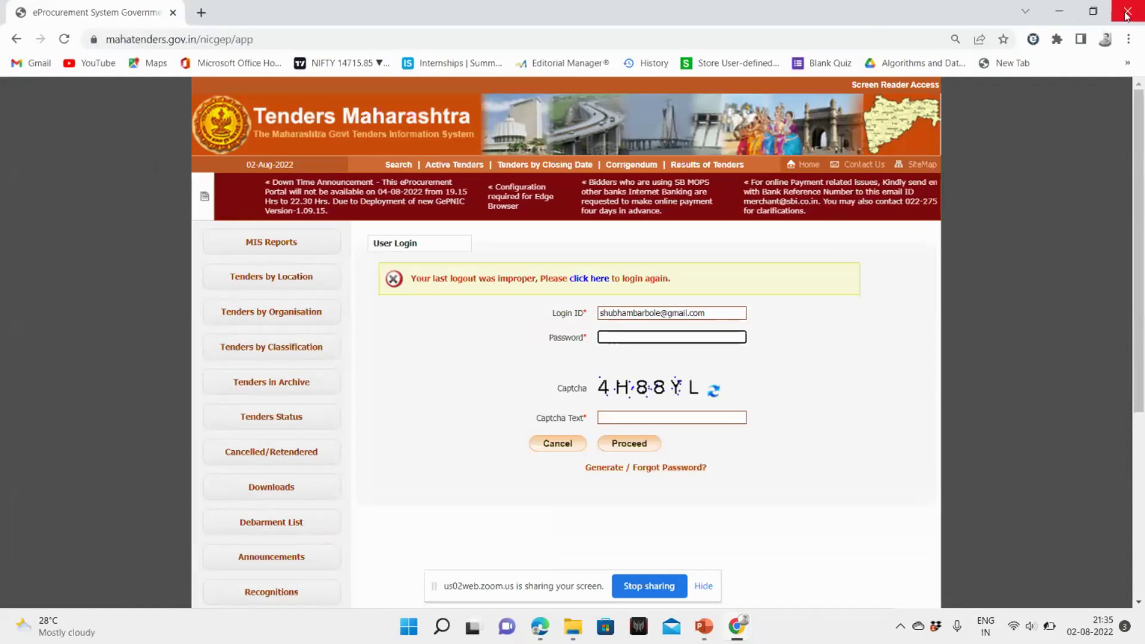
Bring the second eProcurement portal window forward and open its empty User Login form.
click(1062, 11)
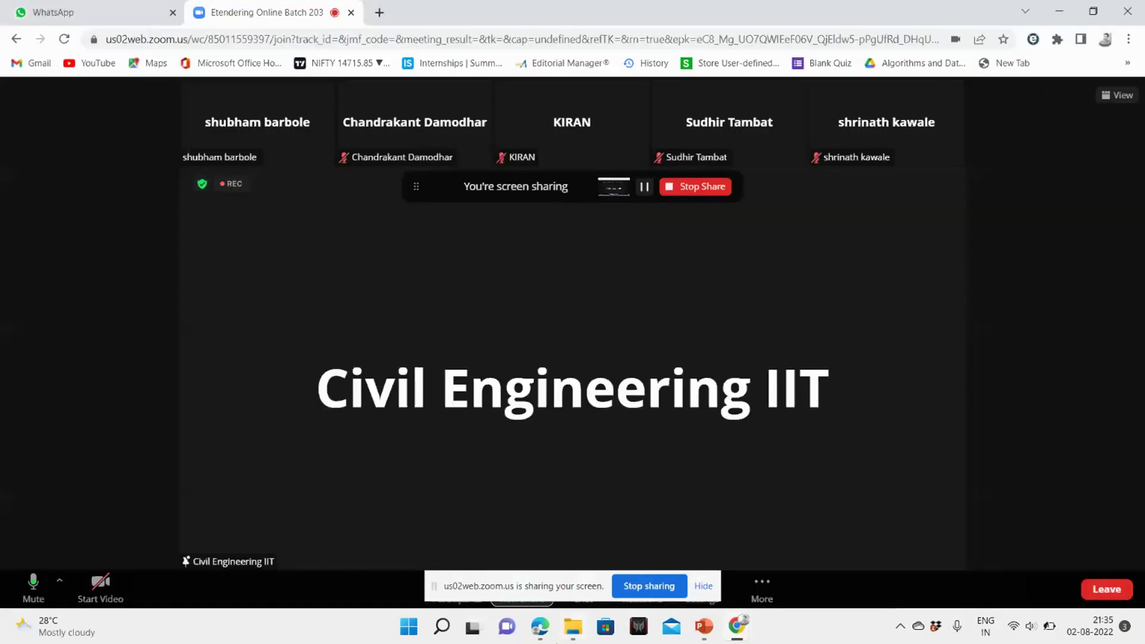
click(540, 625)
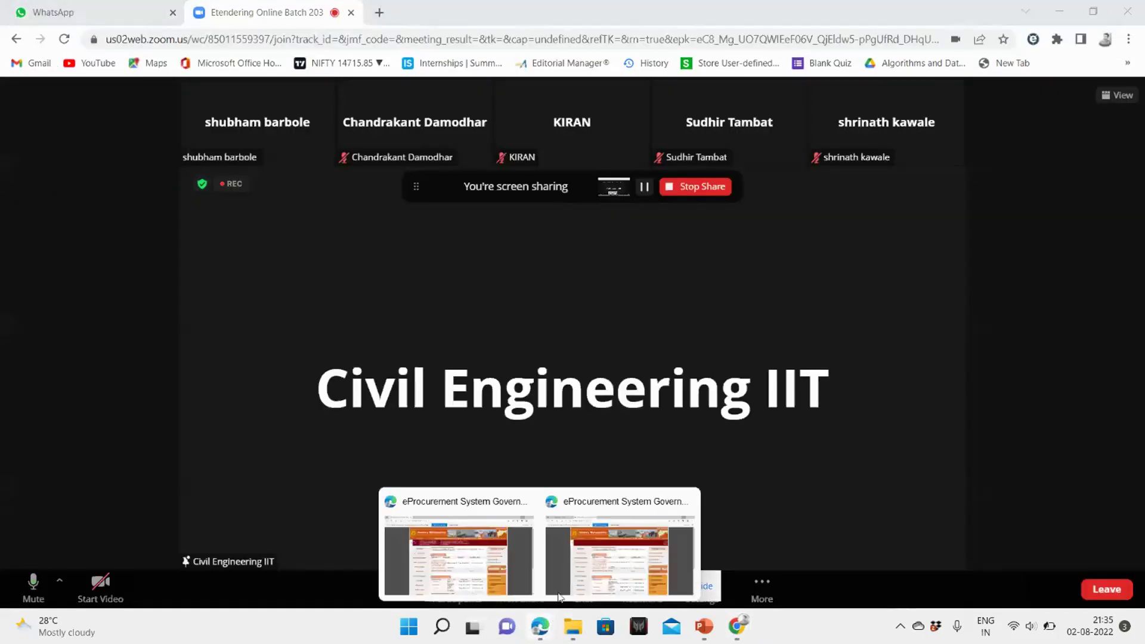
click(581, 571)
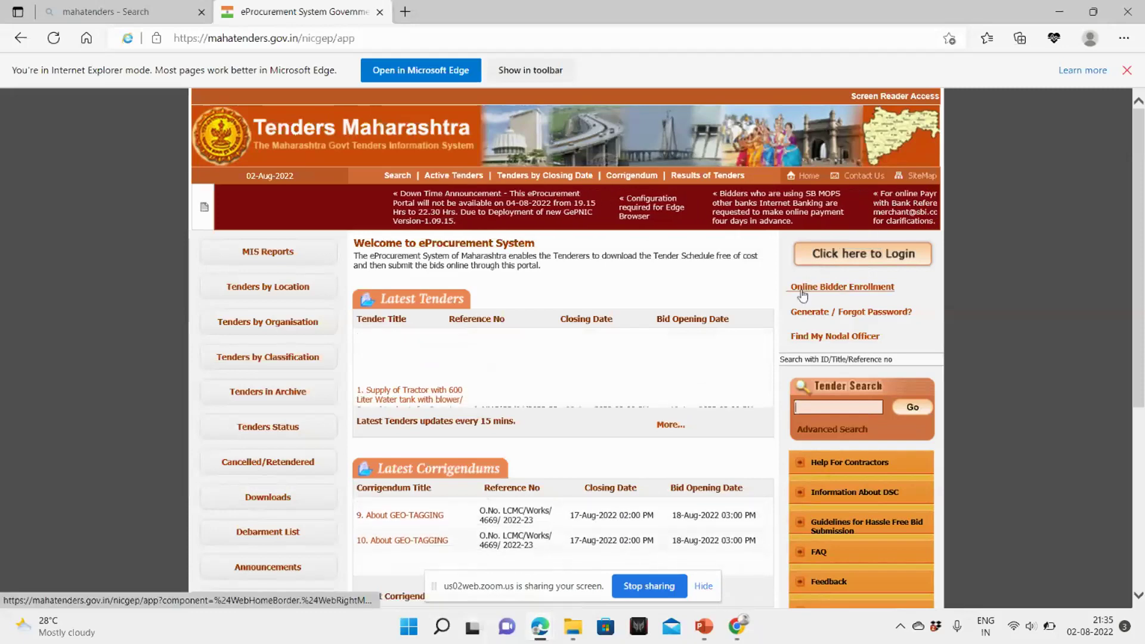
click(847, 254)
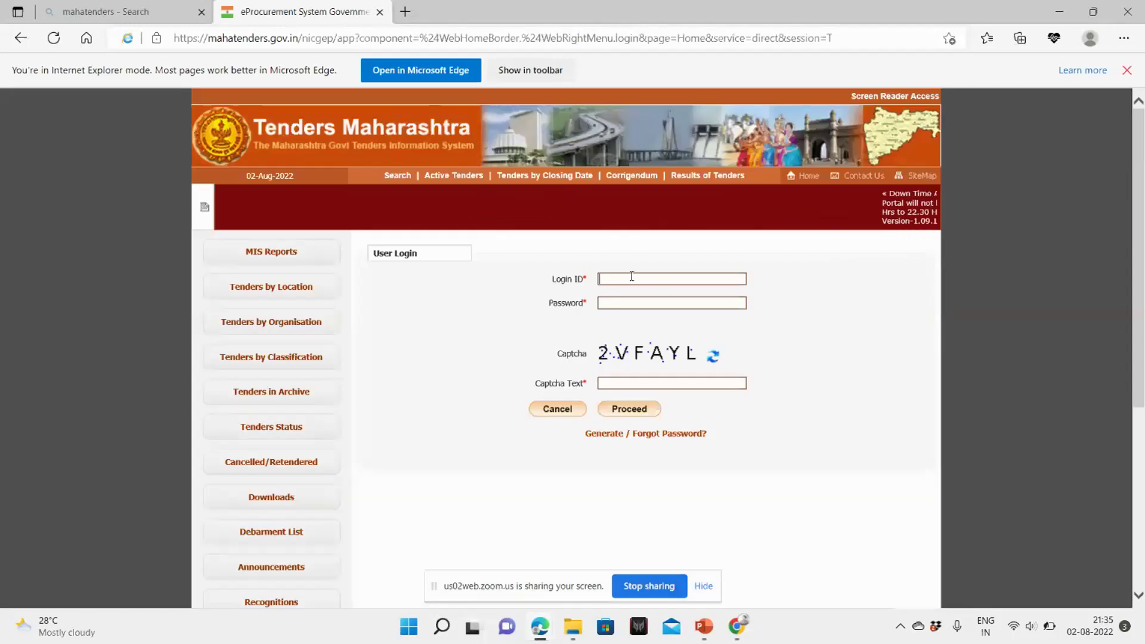
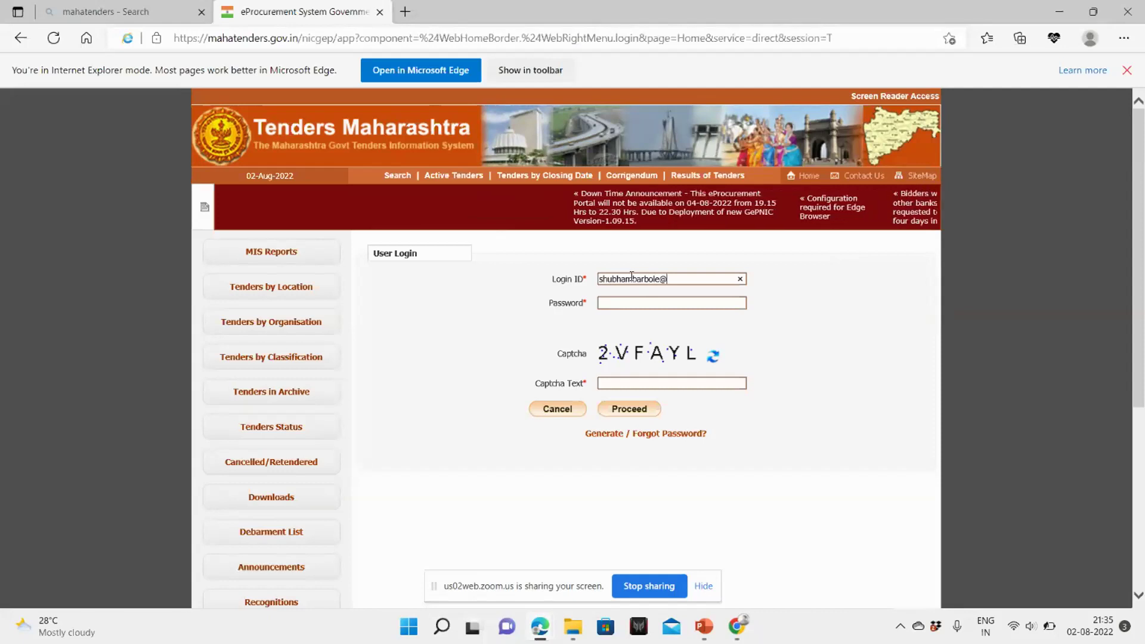
Enter the account's login e-mail as Login ID and type the account password.
key(Tab)
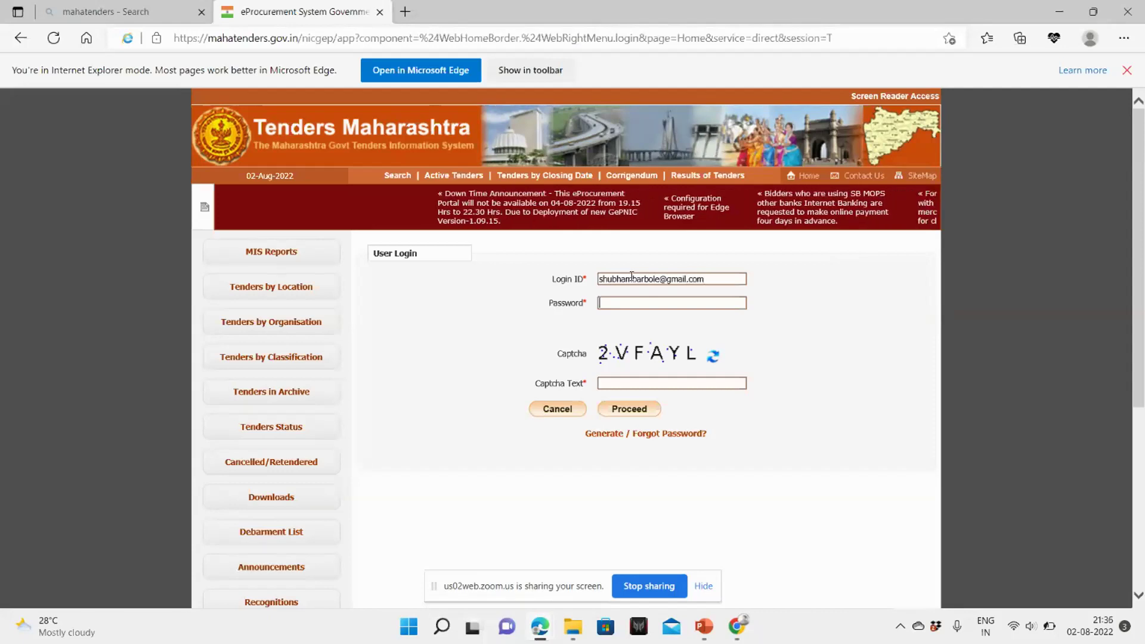
key(Caps_Lock)
key(Caps_Lock)
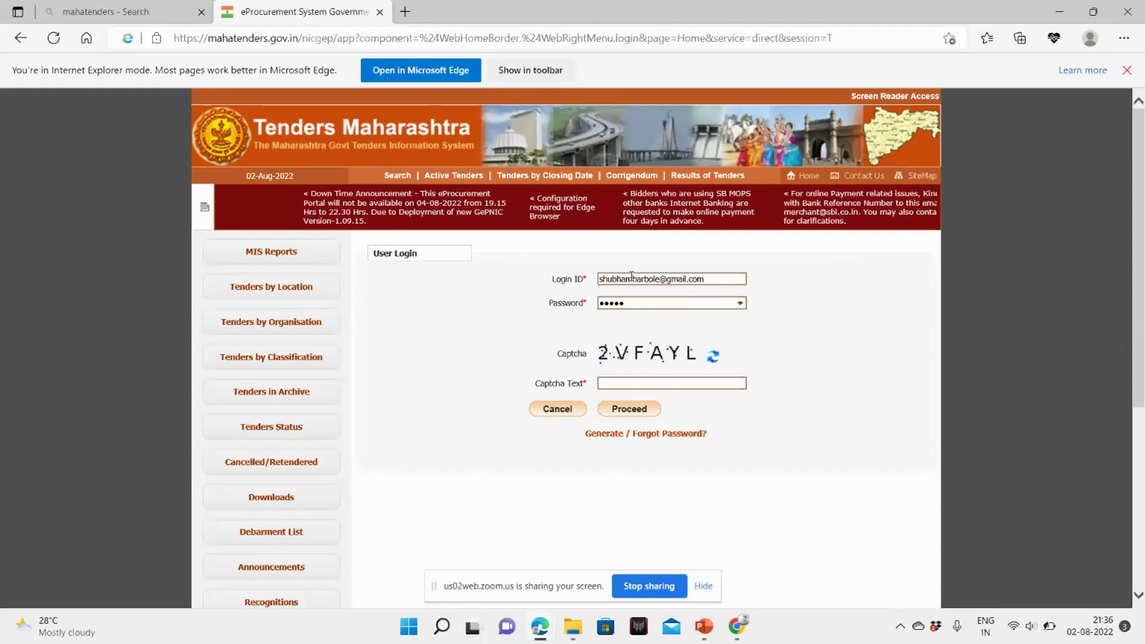
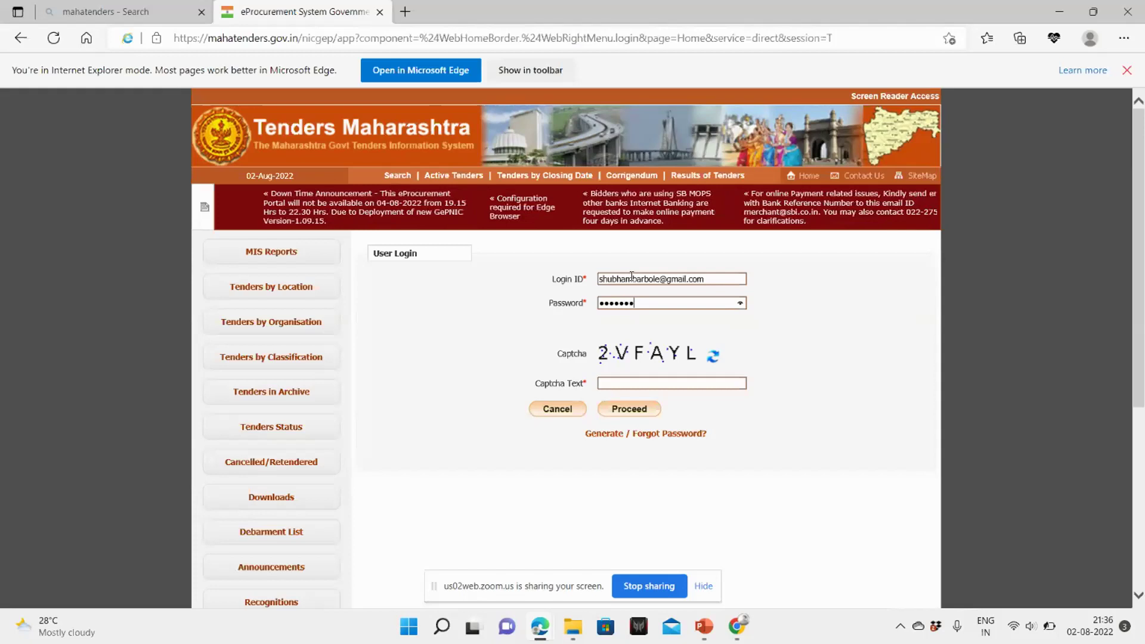
Type the displayed captcha characters into the Captcha Text field.
click(622, 386)
text(2)
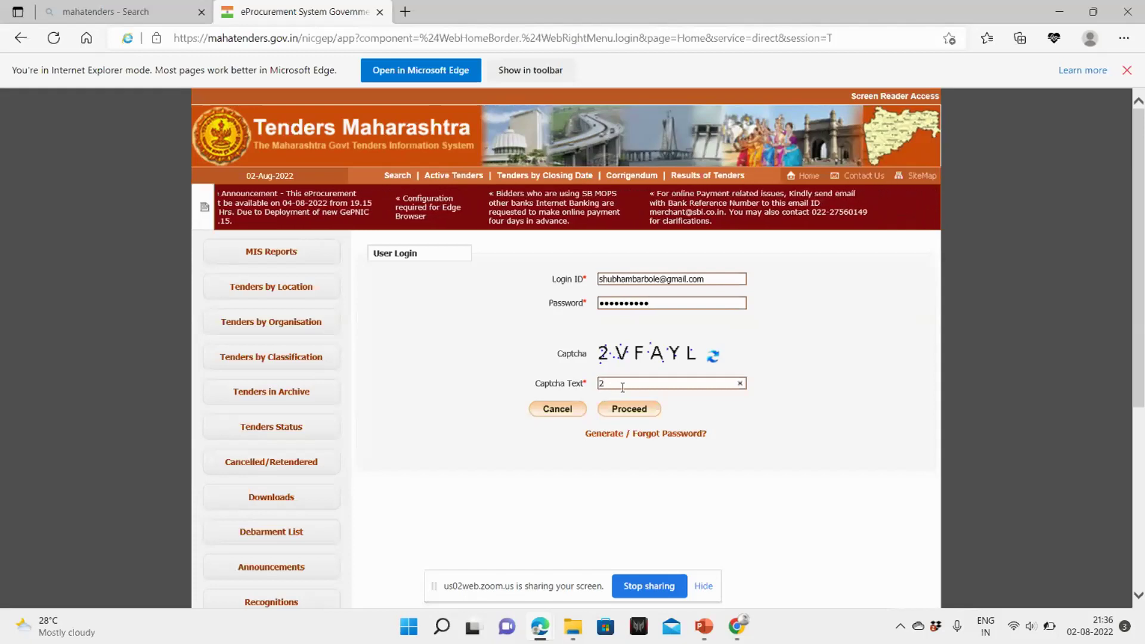
key(Caps_Lock)
text(V)
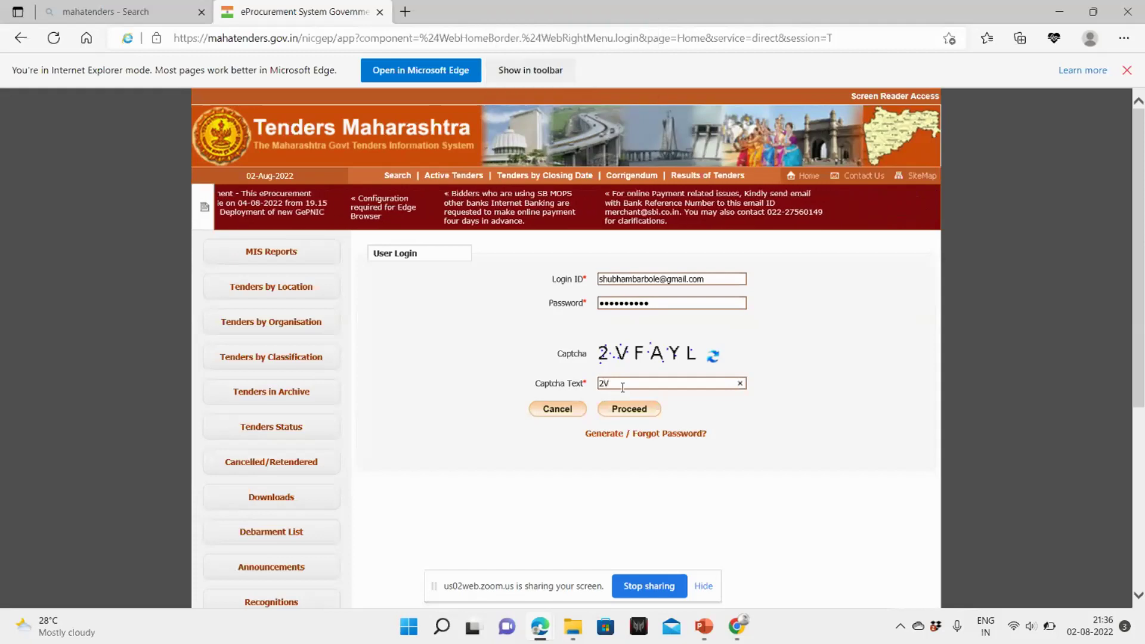
text(FAYL)
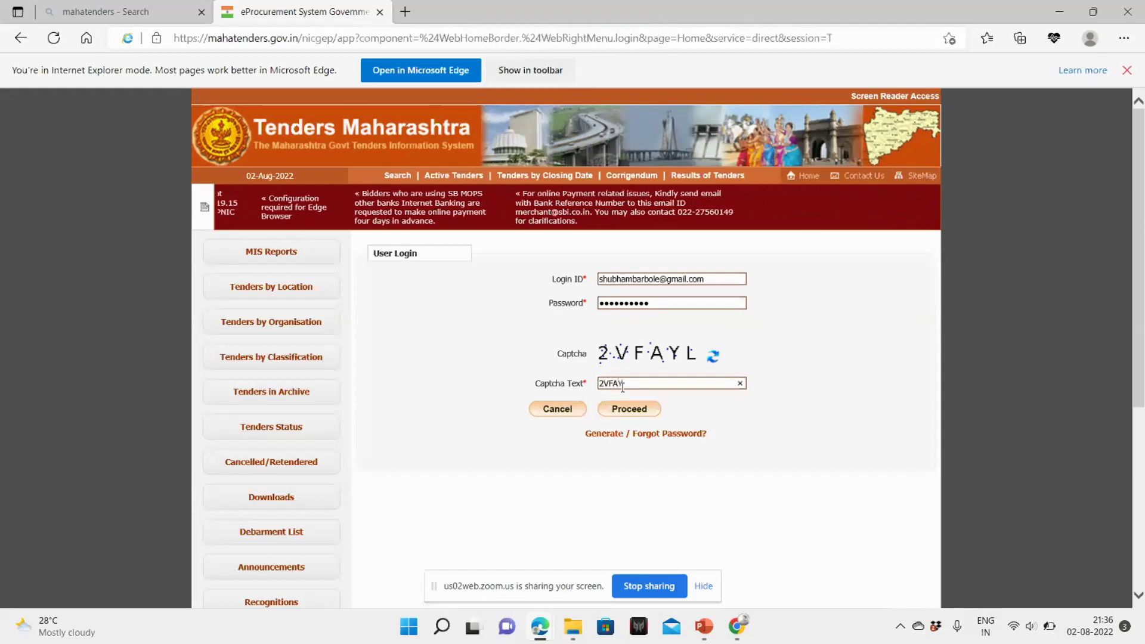
Submit the login, postpone the Java update, and always allow the eProcurement applet to run.
click(636, 412)
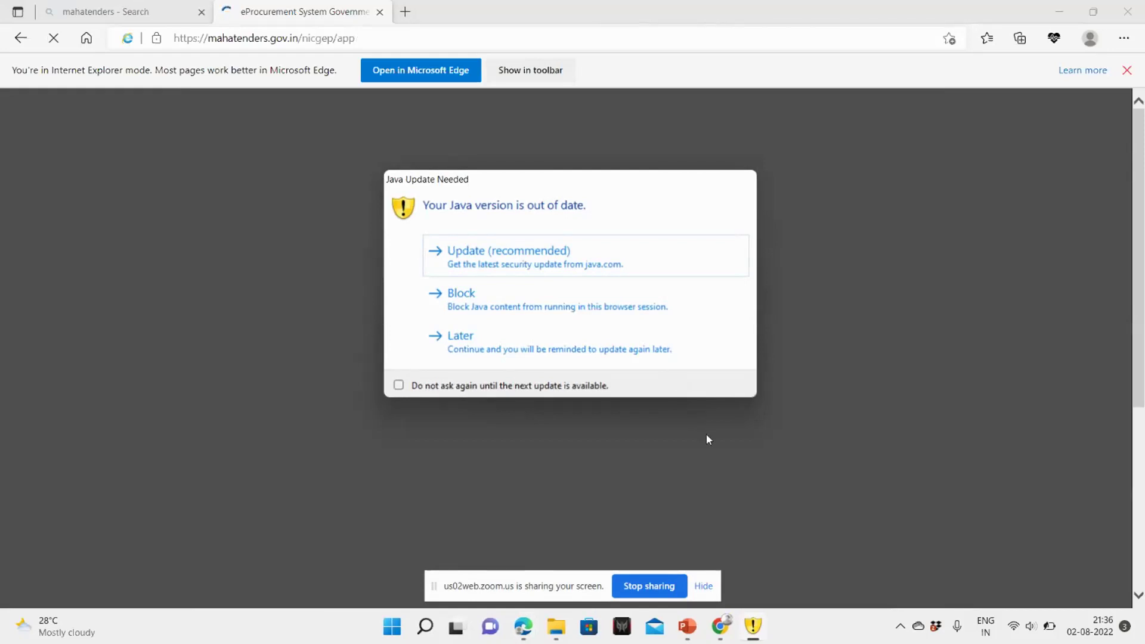
click(490, 346)
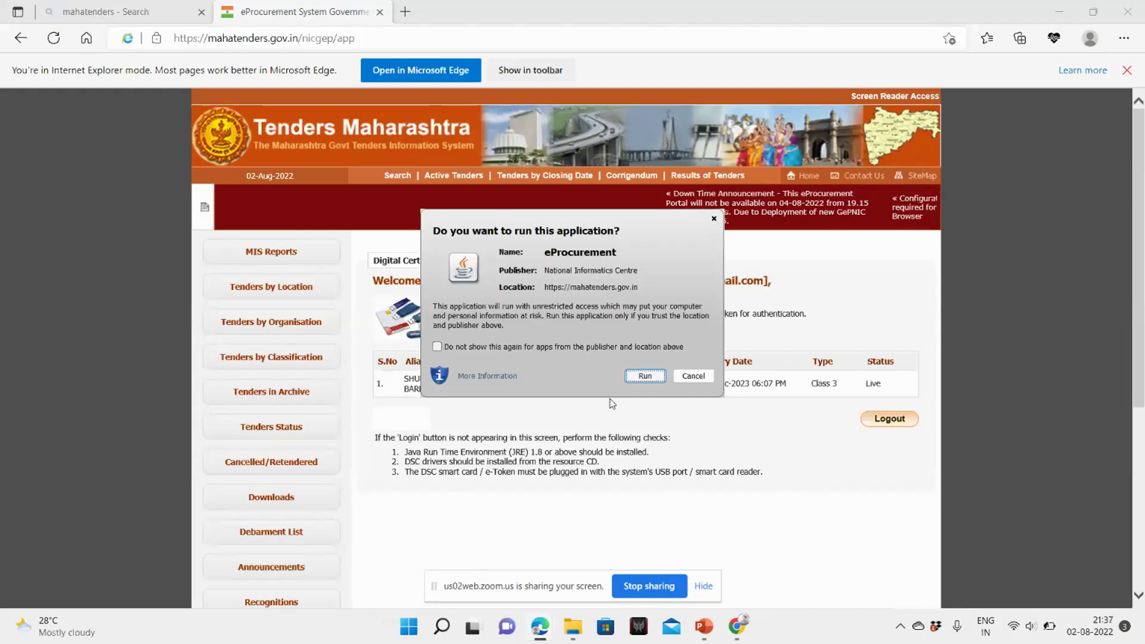
click(438, 347)
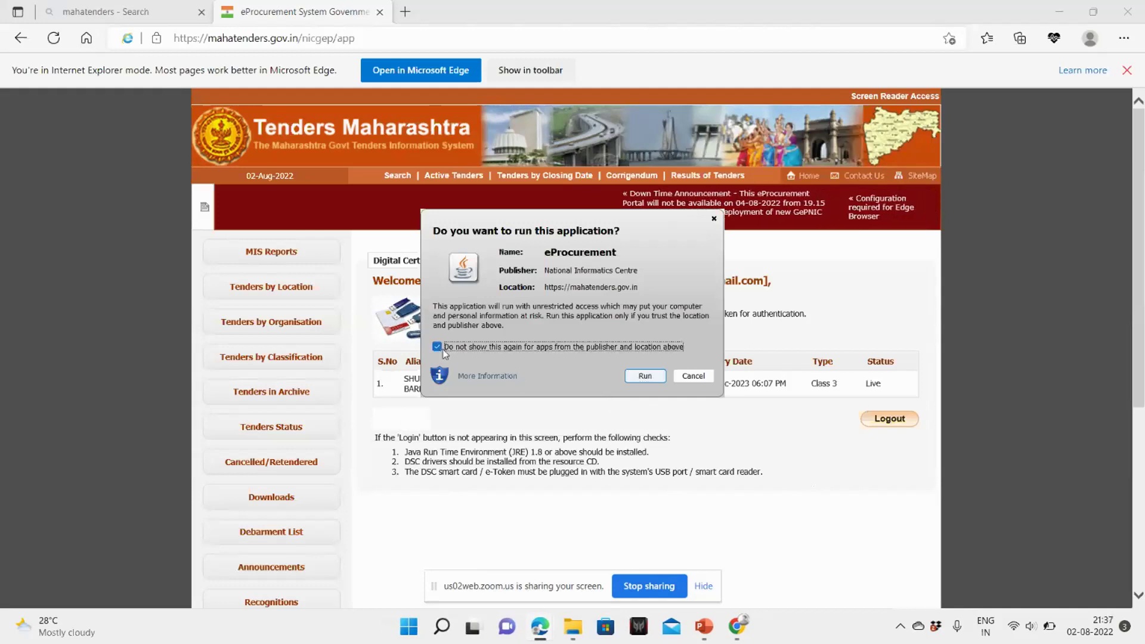
click(644, 376)
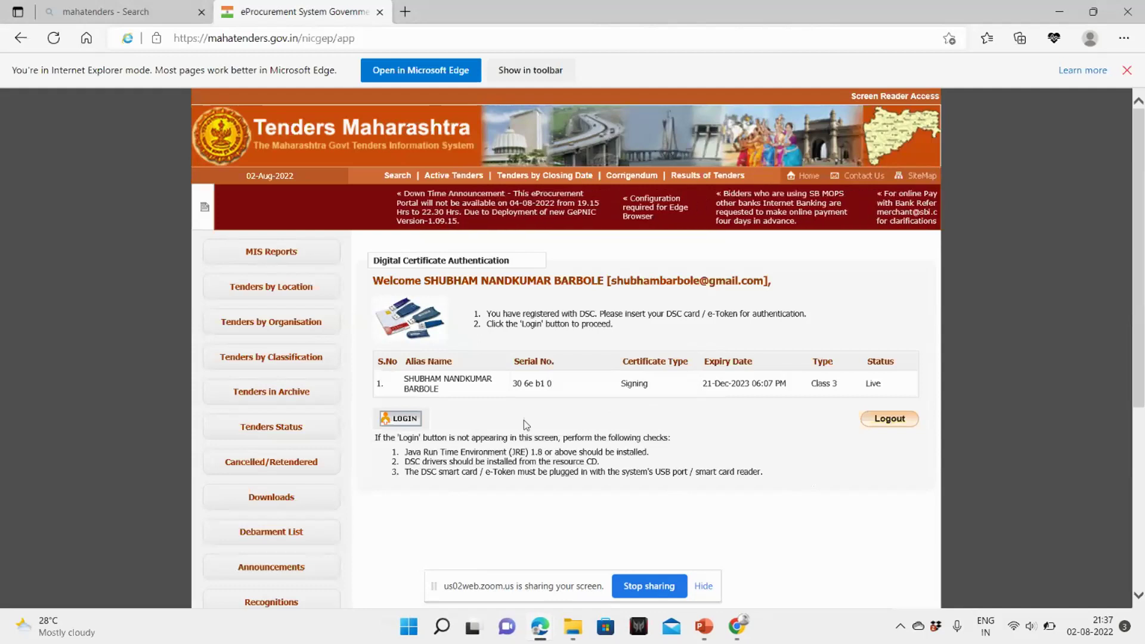
click(404, 419)
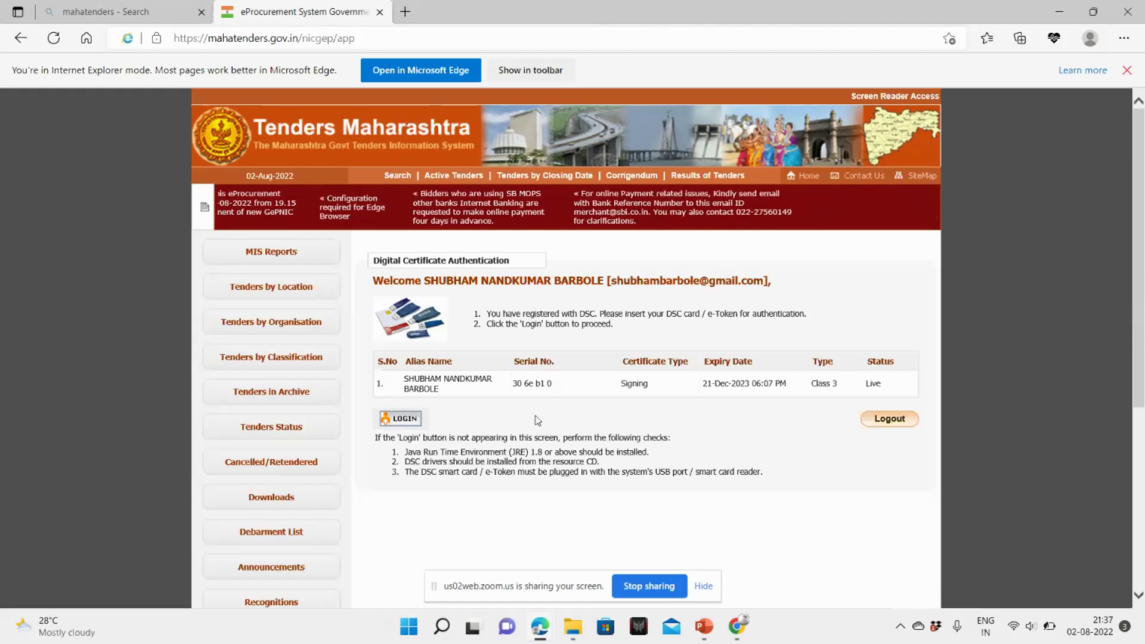
click(410, 421)
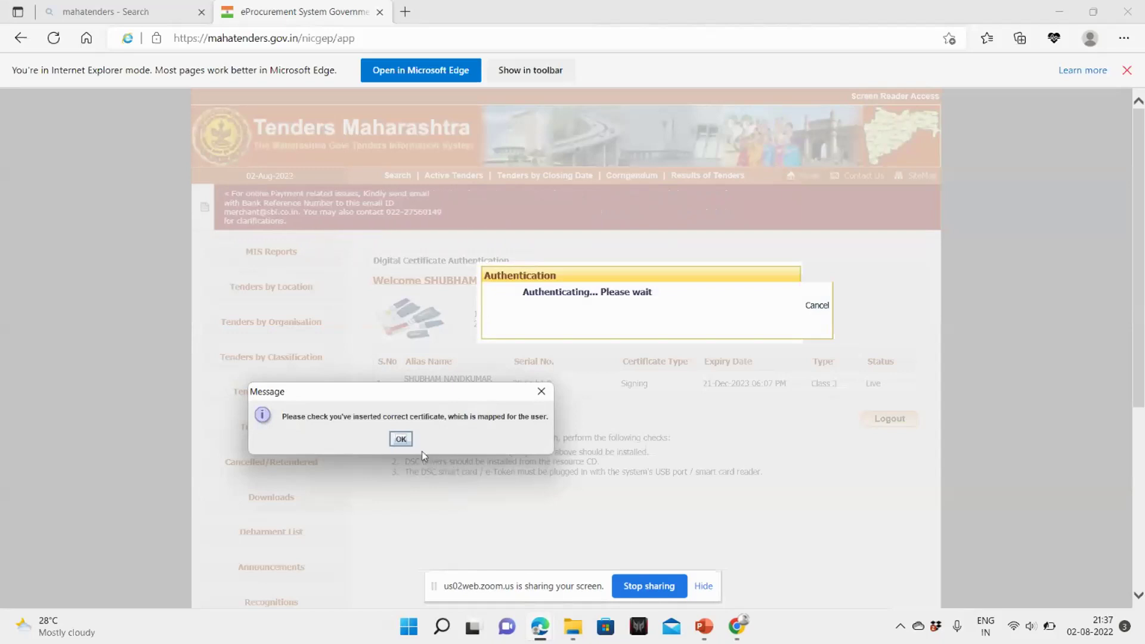
click(400, 439)
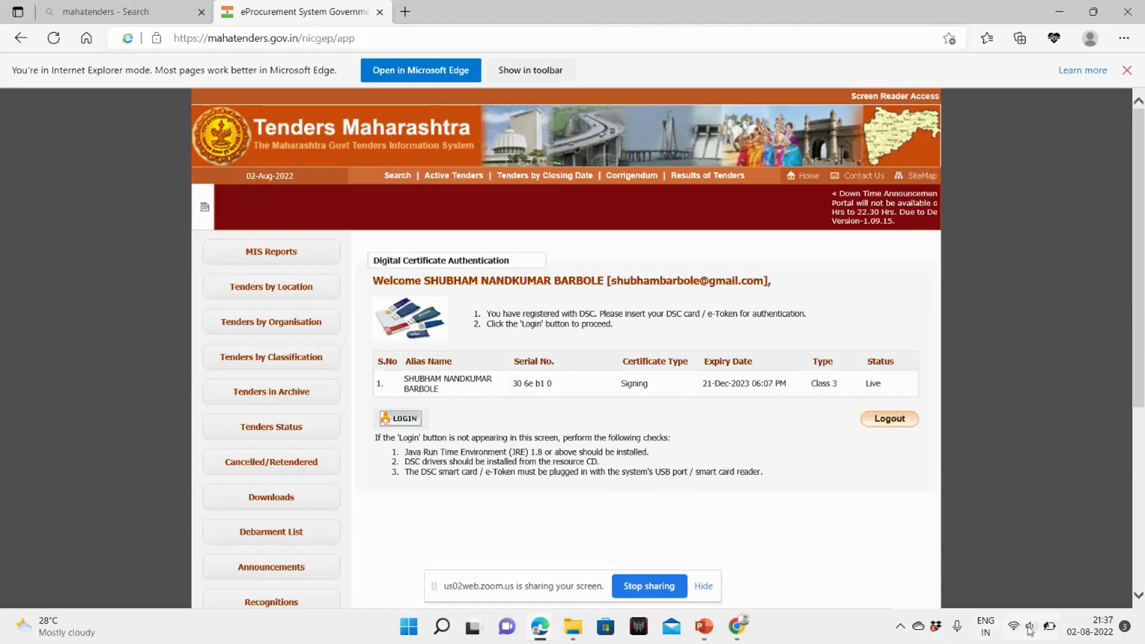
Check the hidden tray icons, then minimise the Edge portal window and the Chrome meeting window.
click(900, 627)
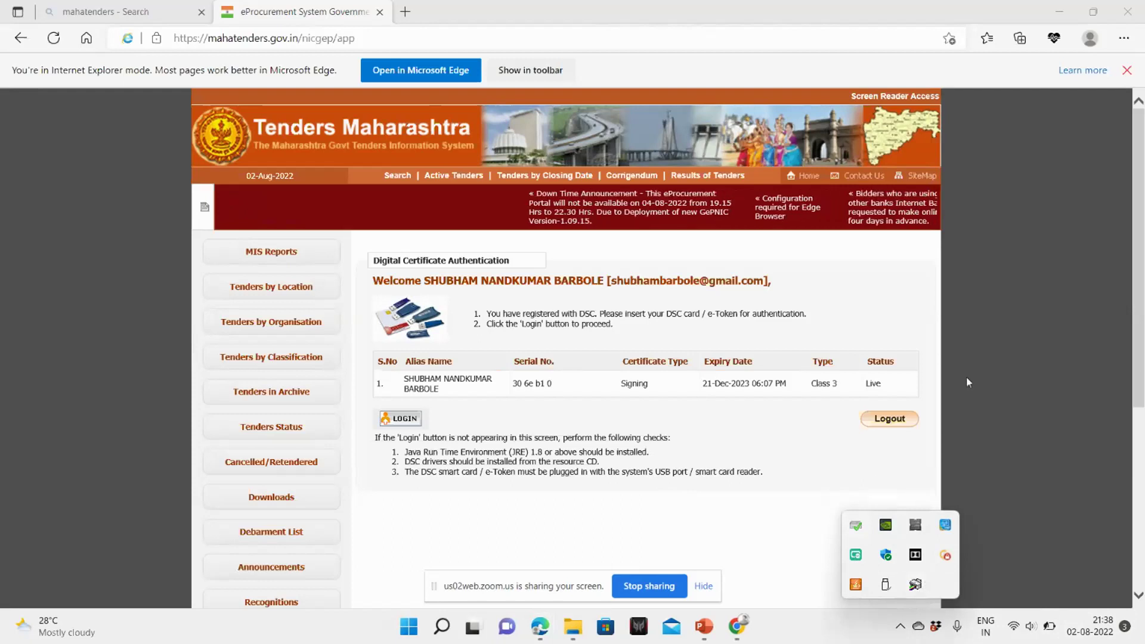
click(985, 355)
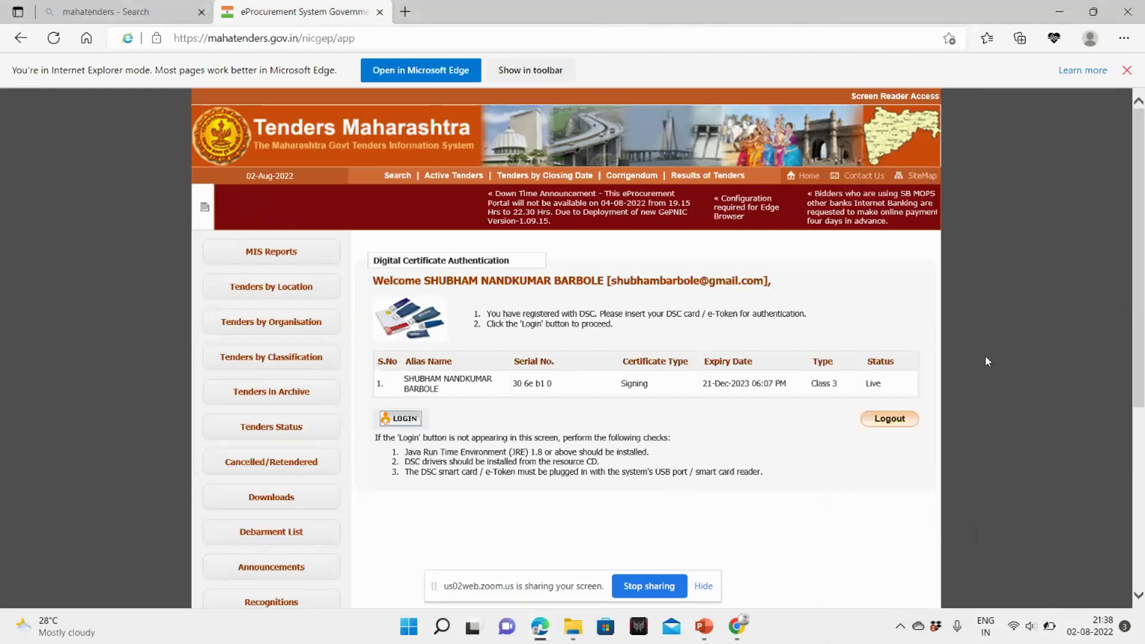
click(1066, 13)
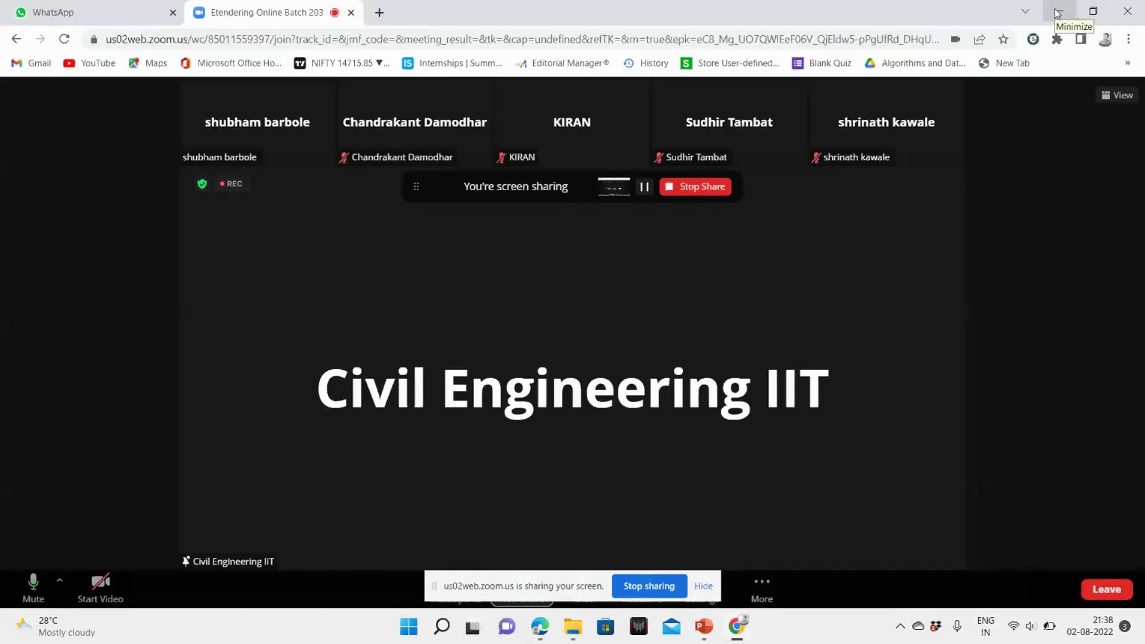
click(1057, 13)
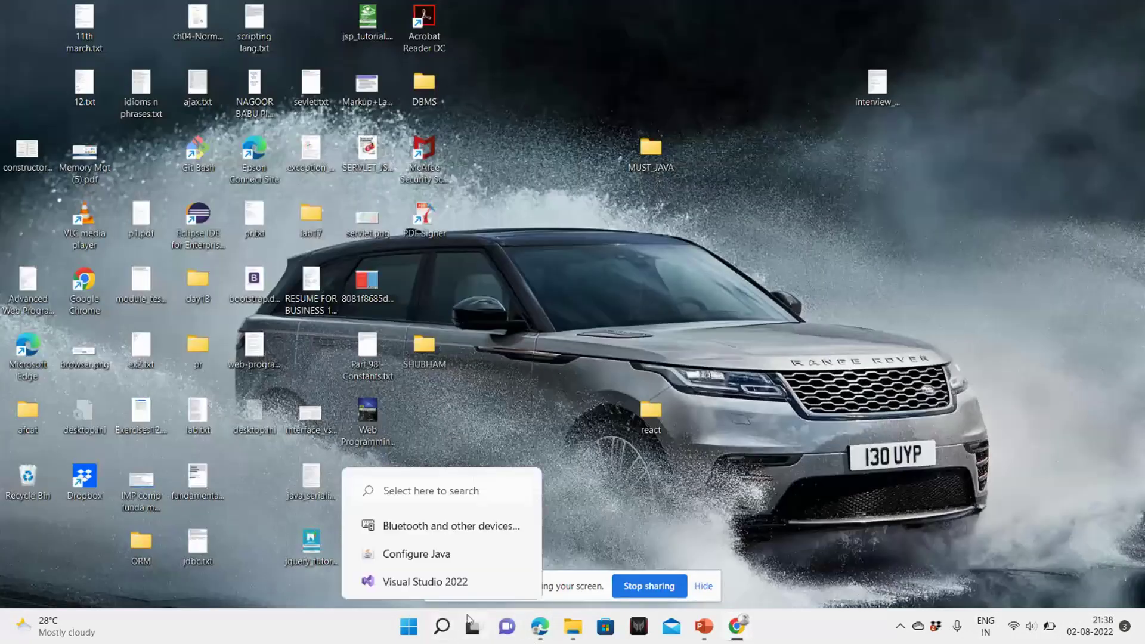
Launch CD Drive (E:) CryptoID_Setup from This PC in File Explorer.
click(572, 626)
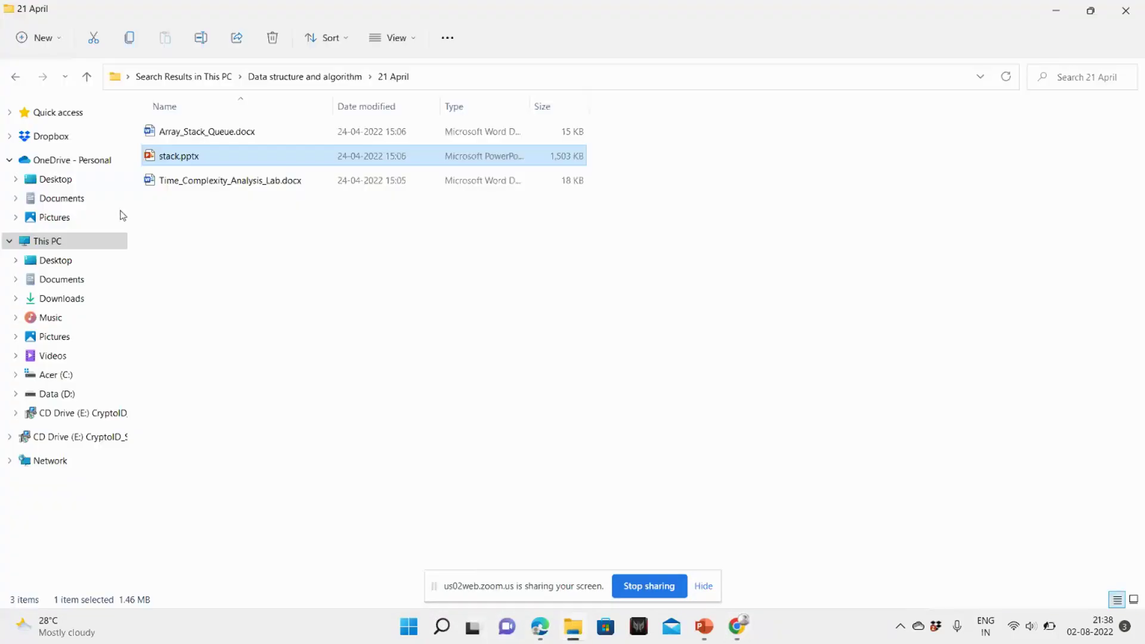
click(67, 242)
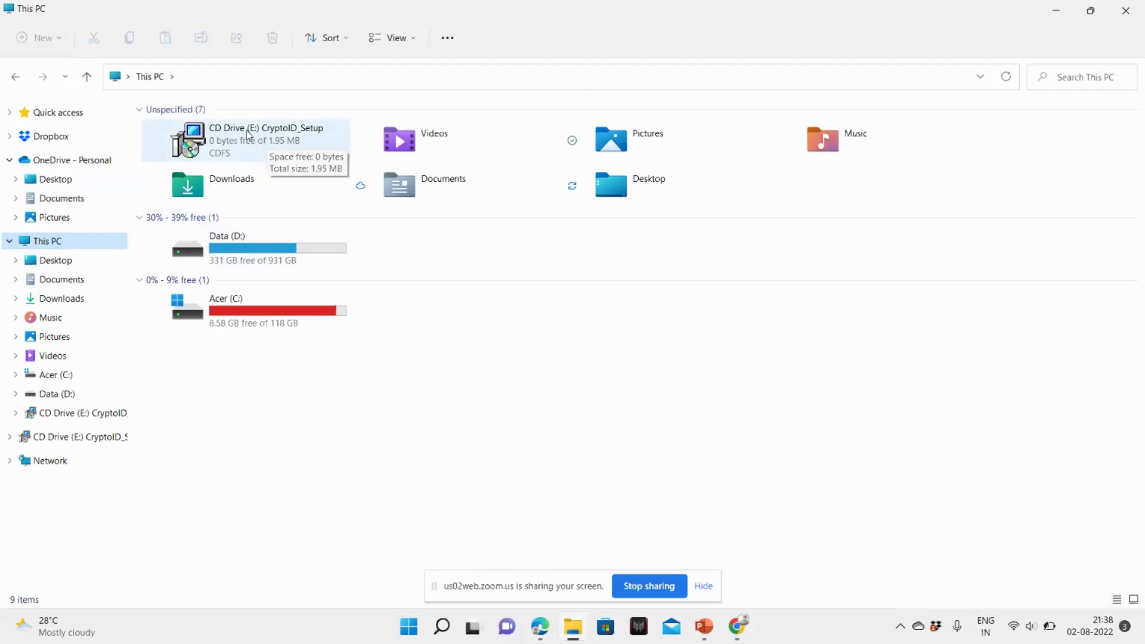
double_click(248, 134)
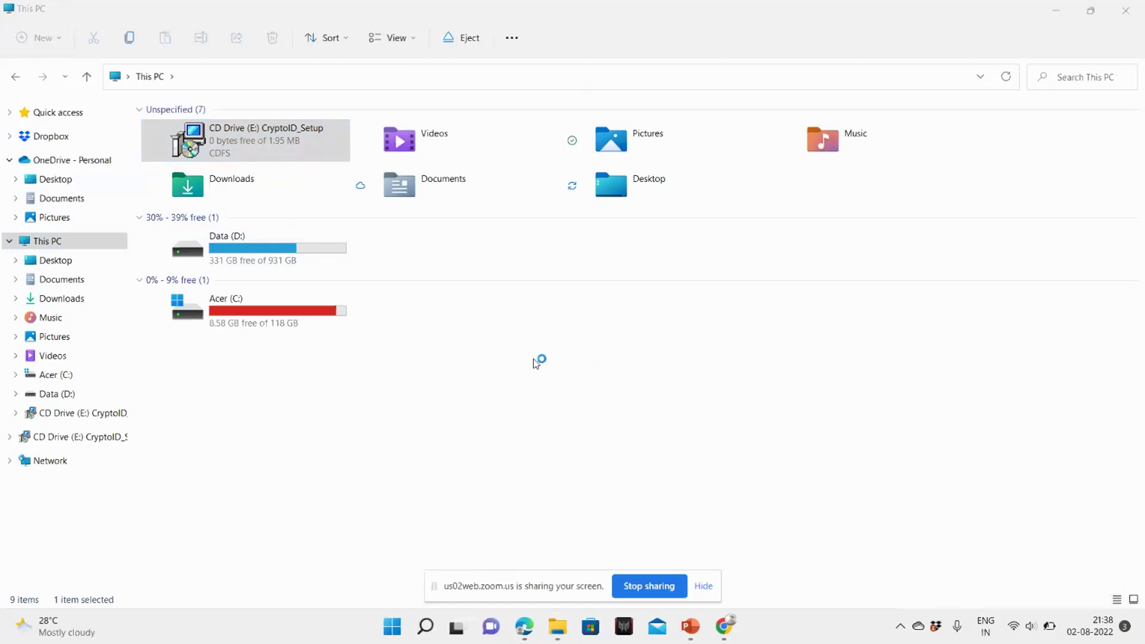
Install CryptoID with default folder, Start Menu folder and desktop shortcut, allowing the Longmai driver.
click(644, 428)
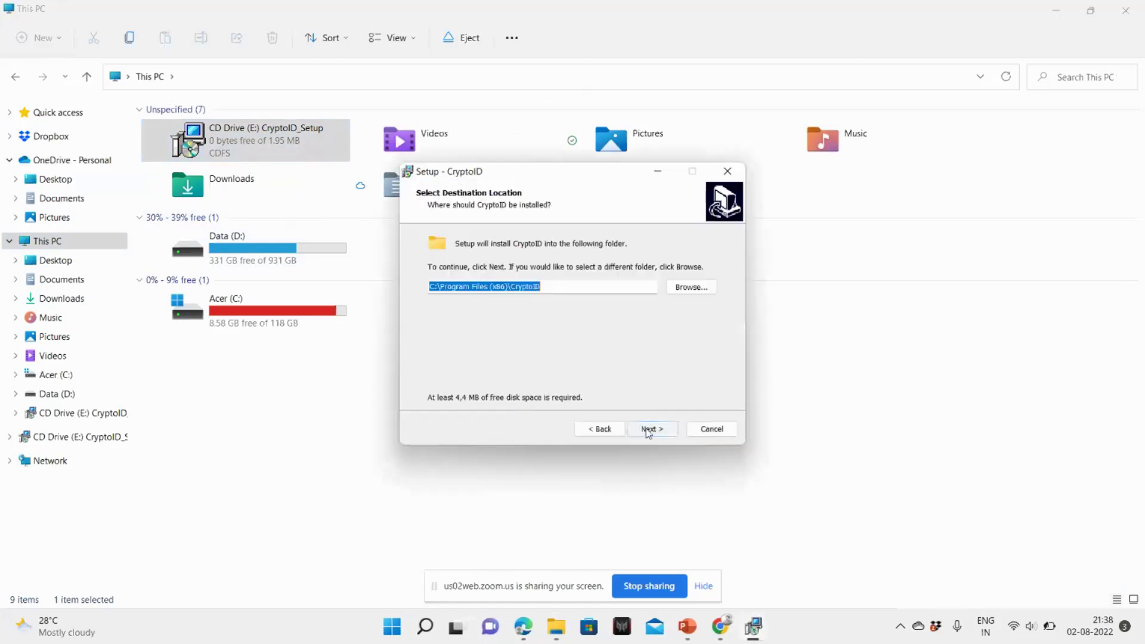
click(649, 430)
click(649, 428)
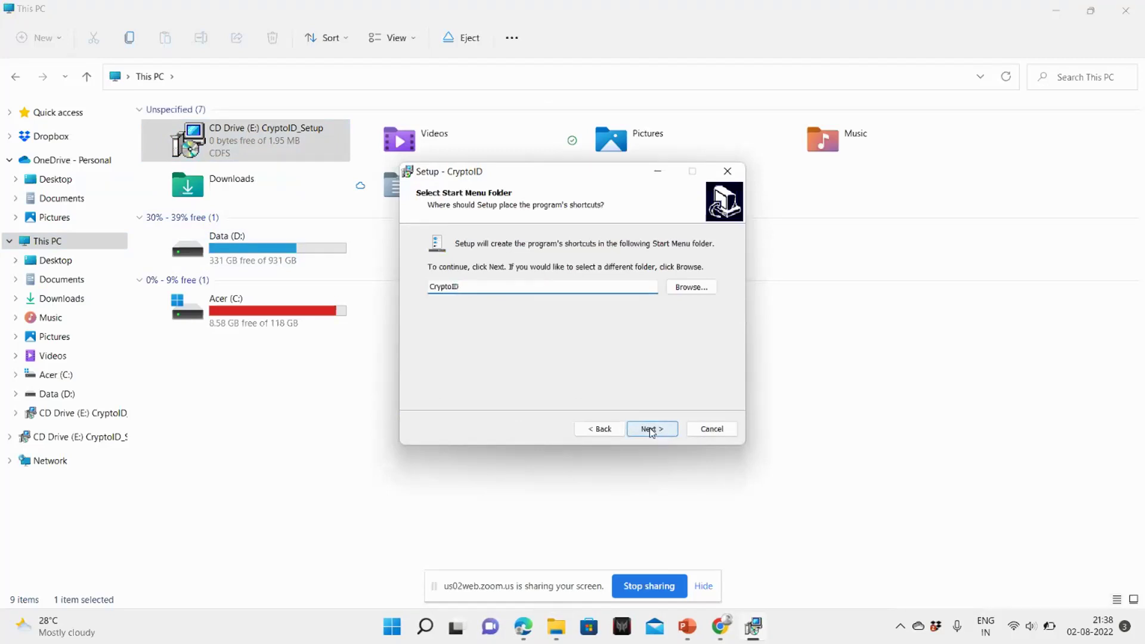
click(649, 427)
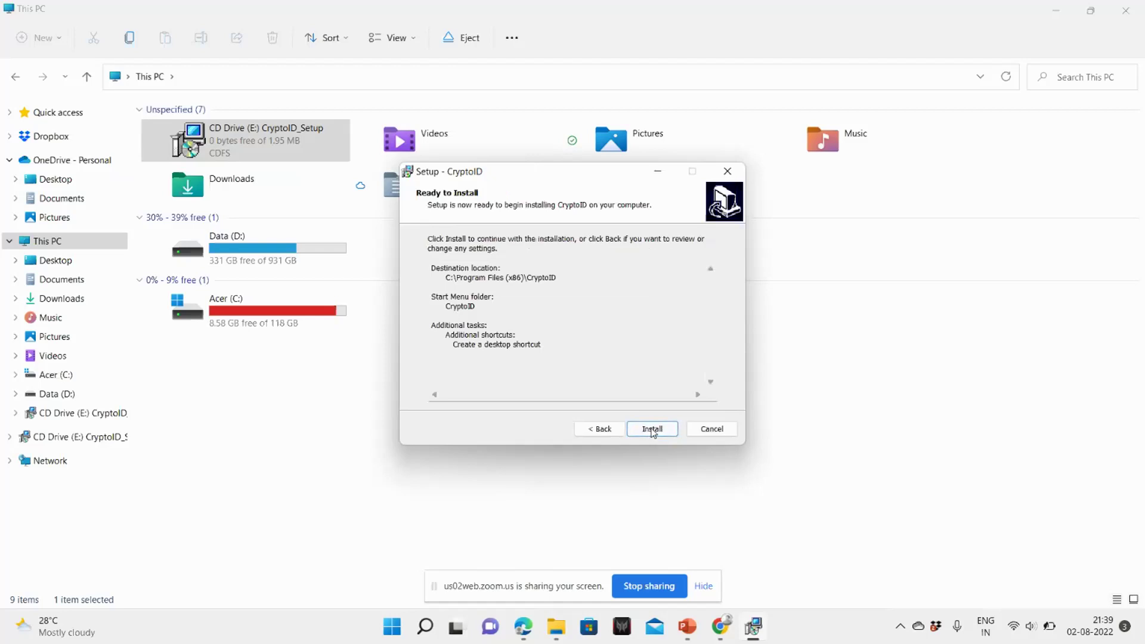
click(652, 429)
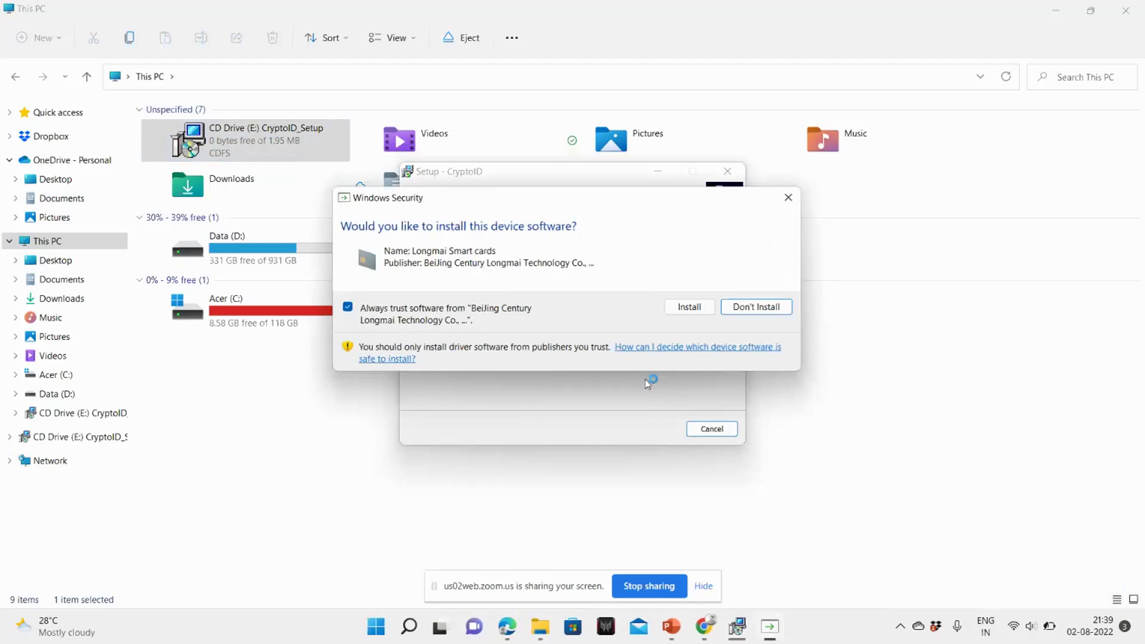
click(689, 306)
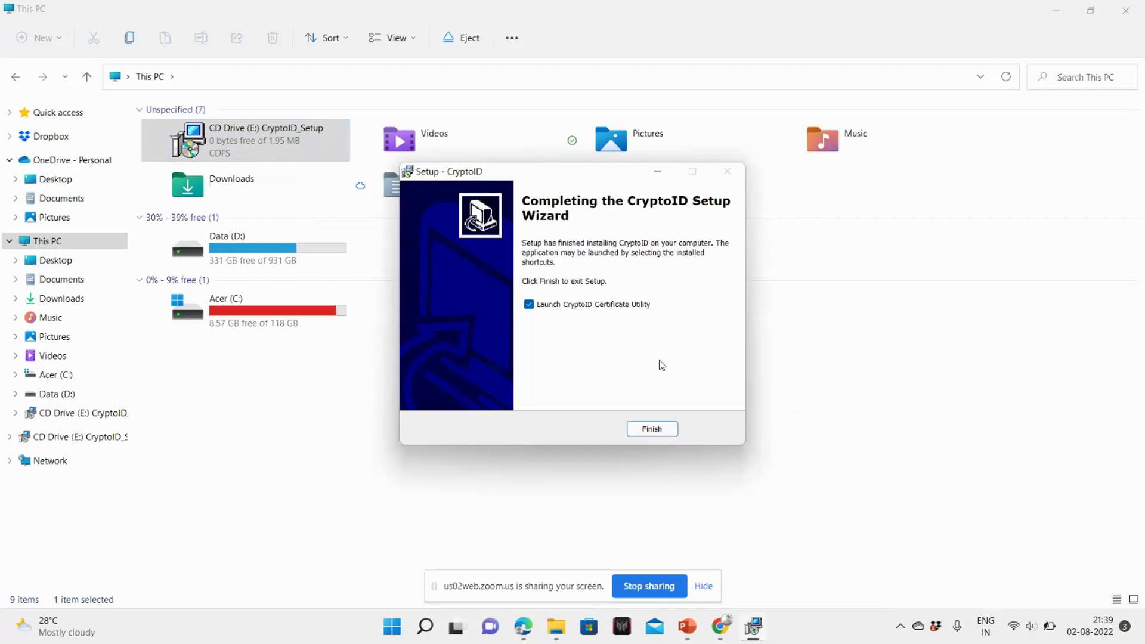
Close the finished CryptoID setup wizard and bring the eProcurement window back to the front.
click(657, 433)
click(656, 429)
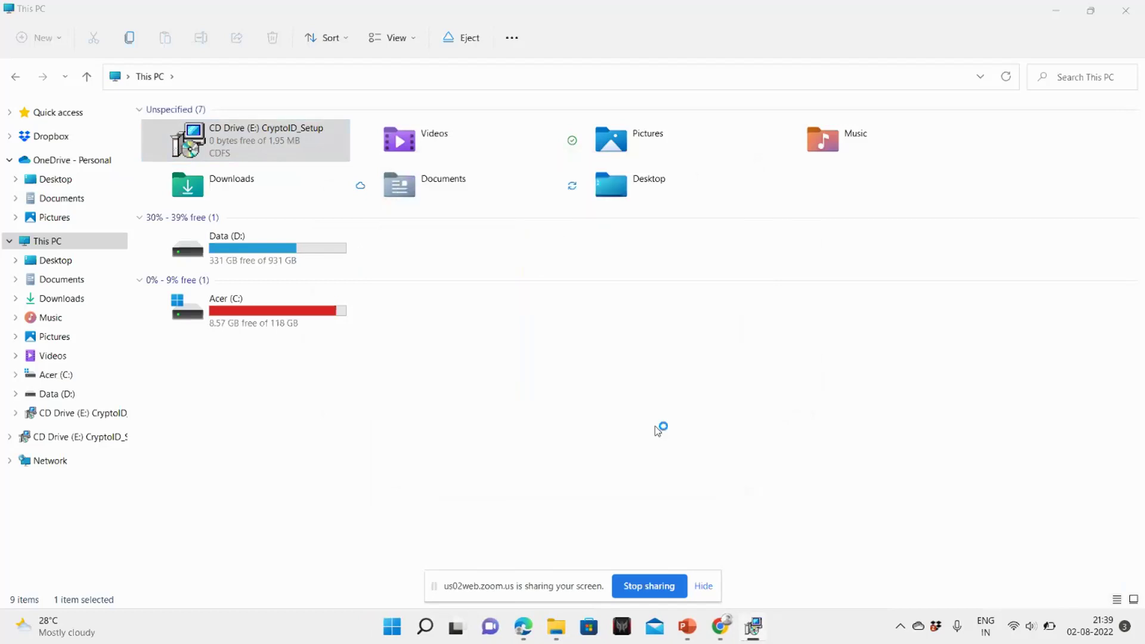
mouse_move(523, 626)
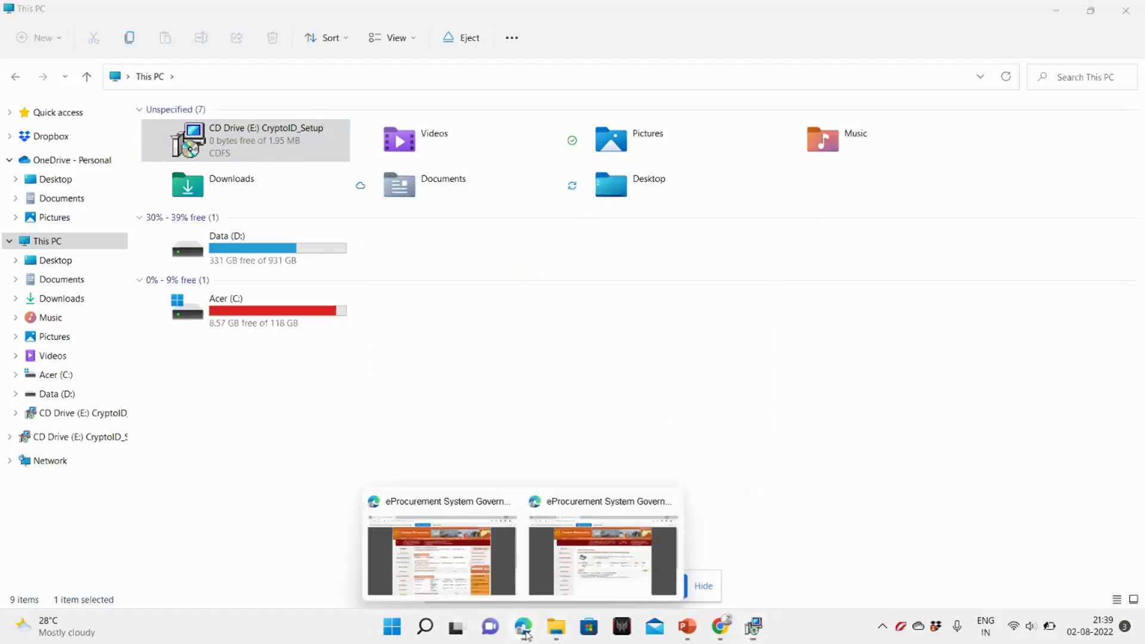
click(576, 582)
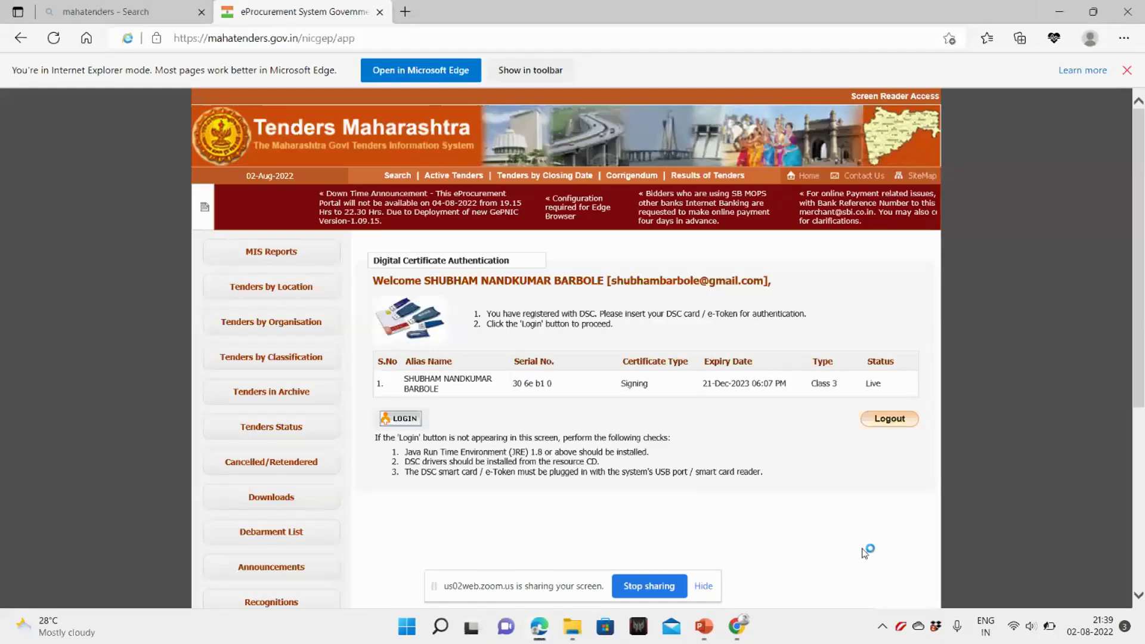
Open the mToken utility, log in to the token with the user PIN, and open its certificates.
click(882, 626)
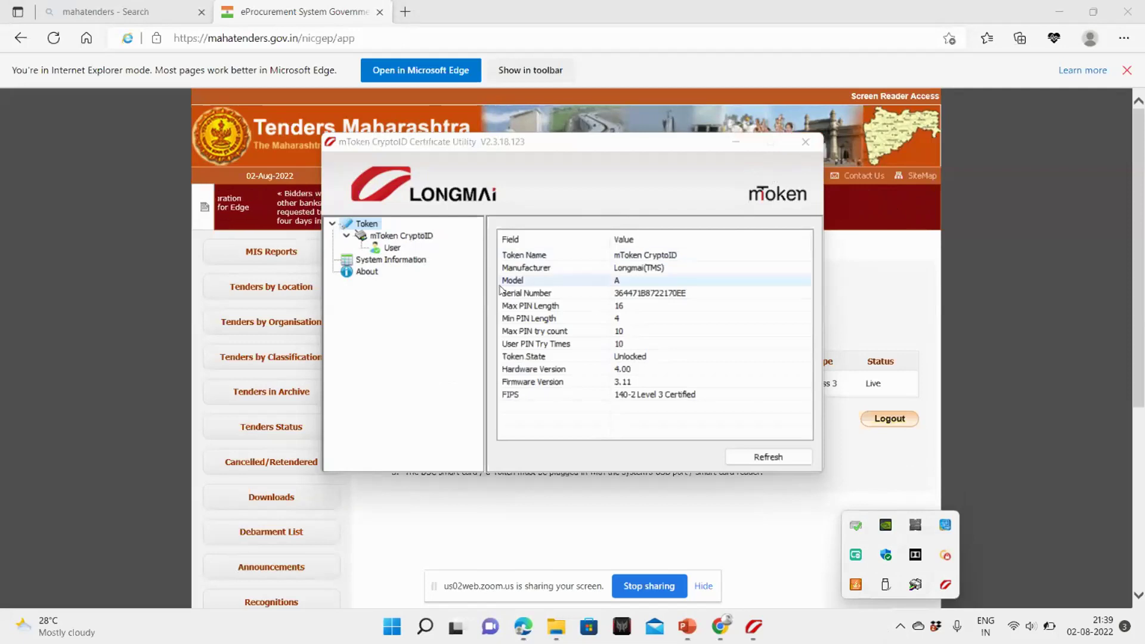
click(393, 248)
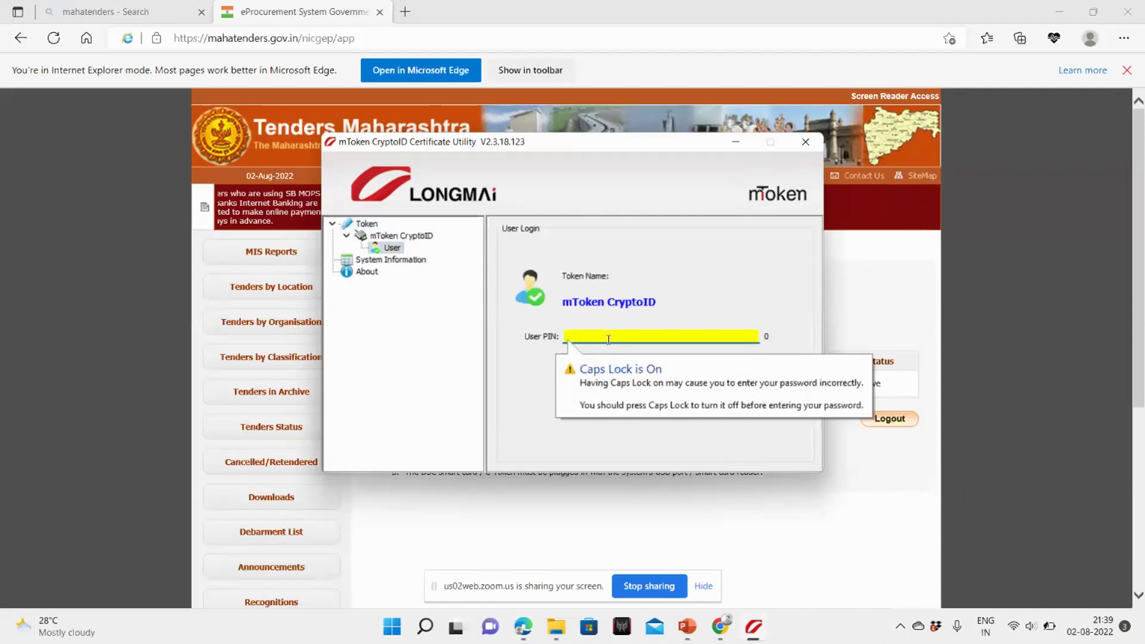
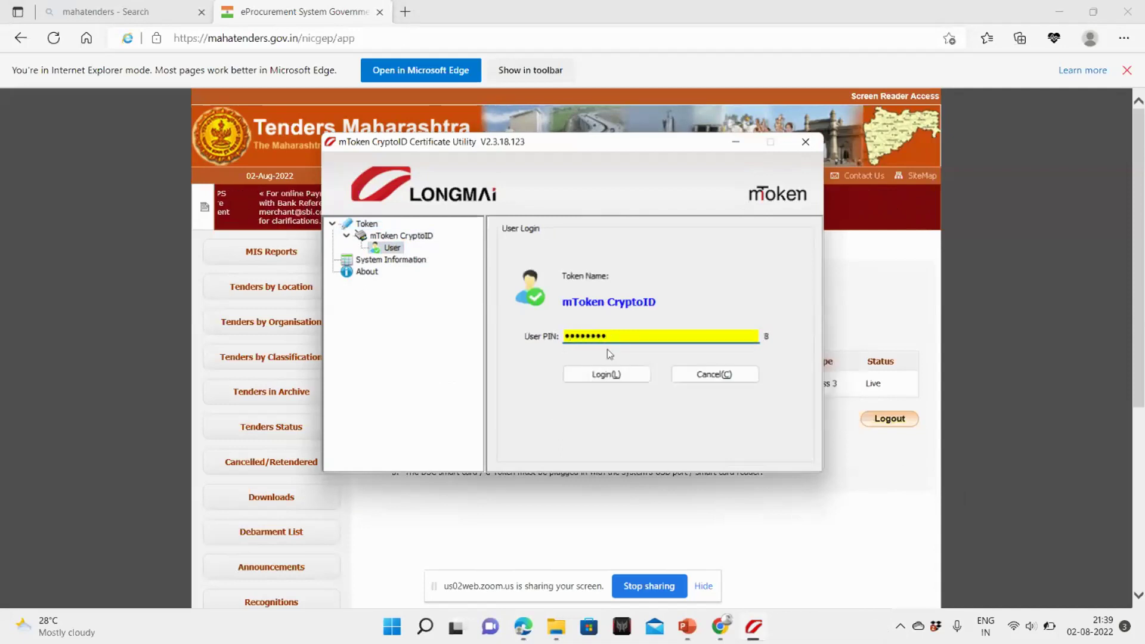
click(614, 374)
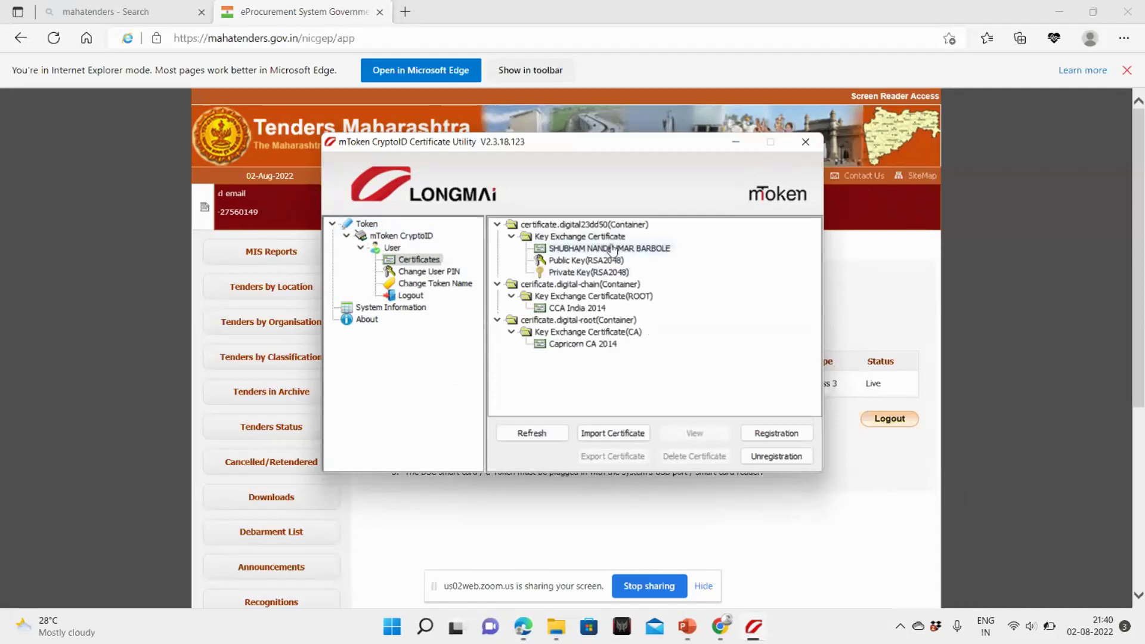
click(612, 249)
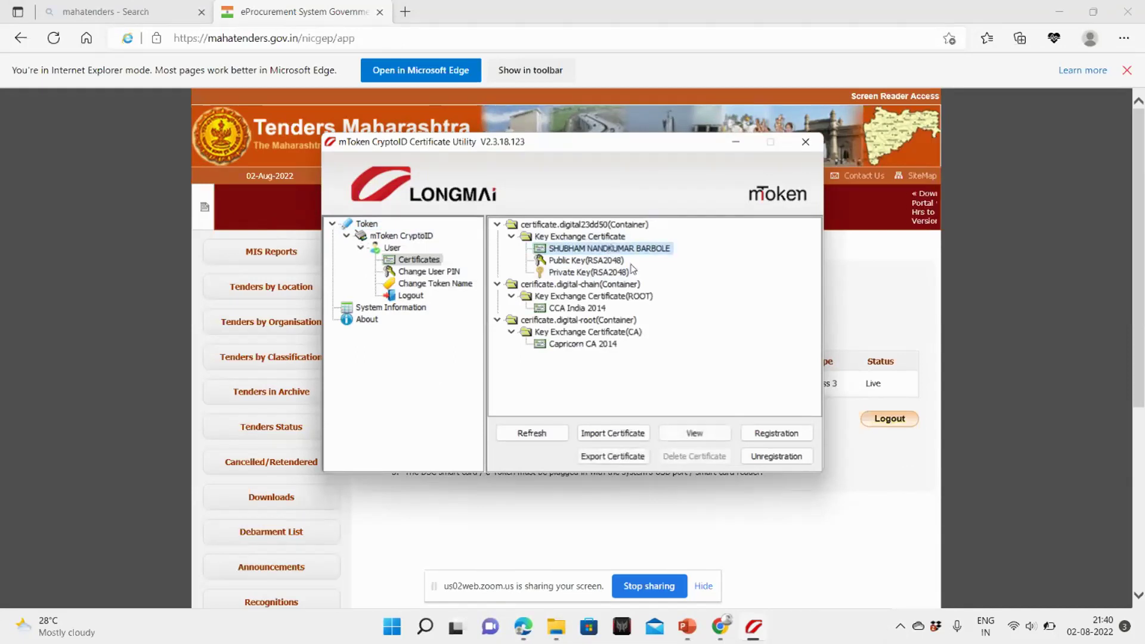
View the Capricorn CA 2014-issued certificate's General details, then close it and the utility.
click(702, 434)
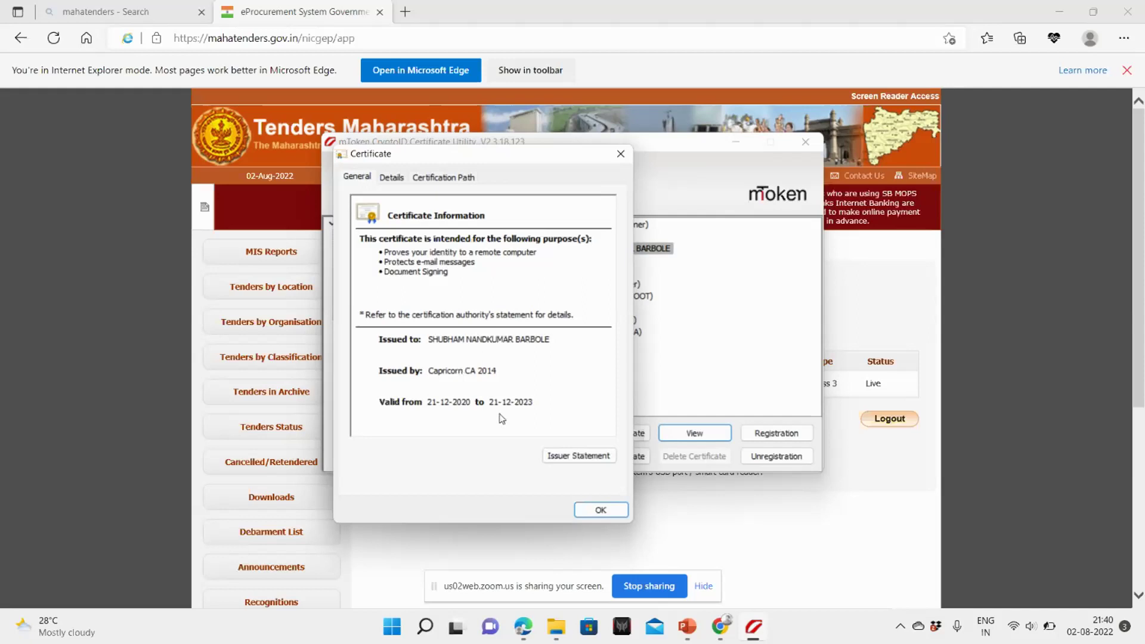
click(720, 626)
click(554, 566)
mouse_move(523, 626)
click(639, 549)
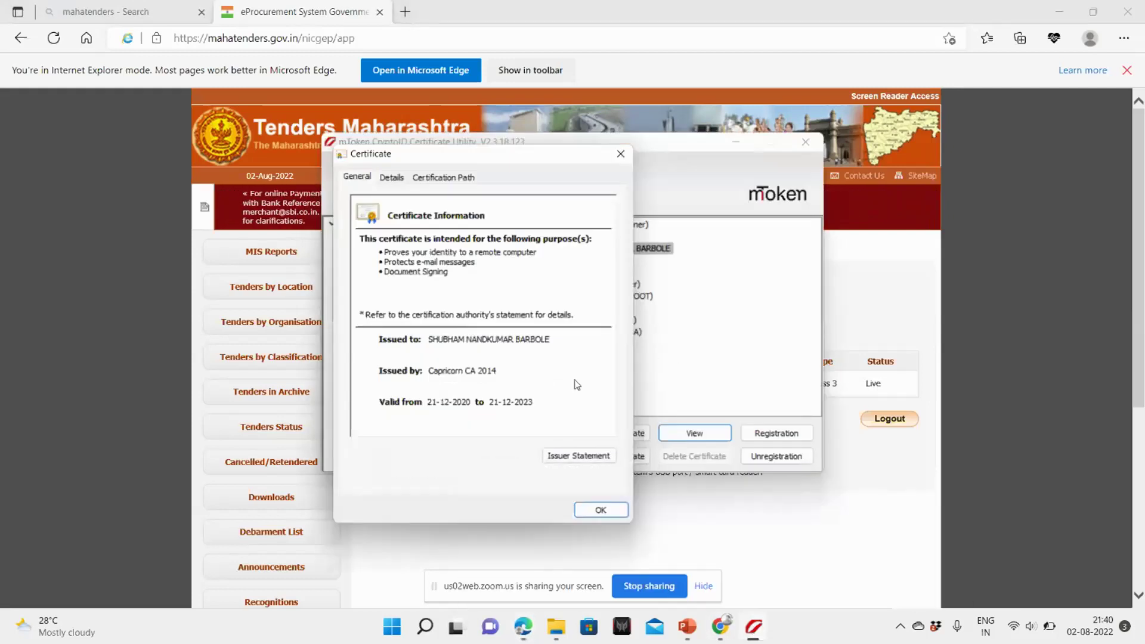
click(599, 509)
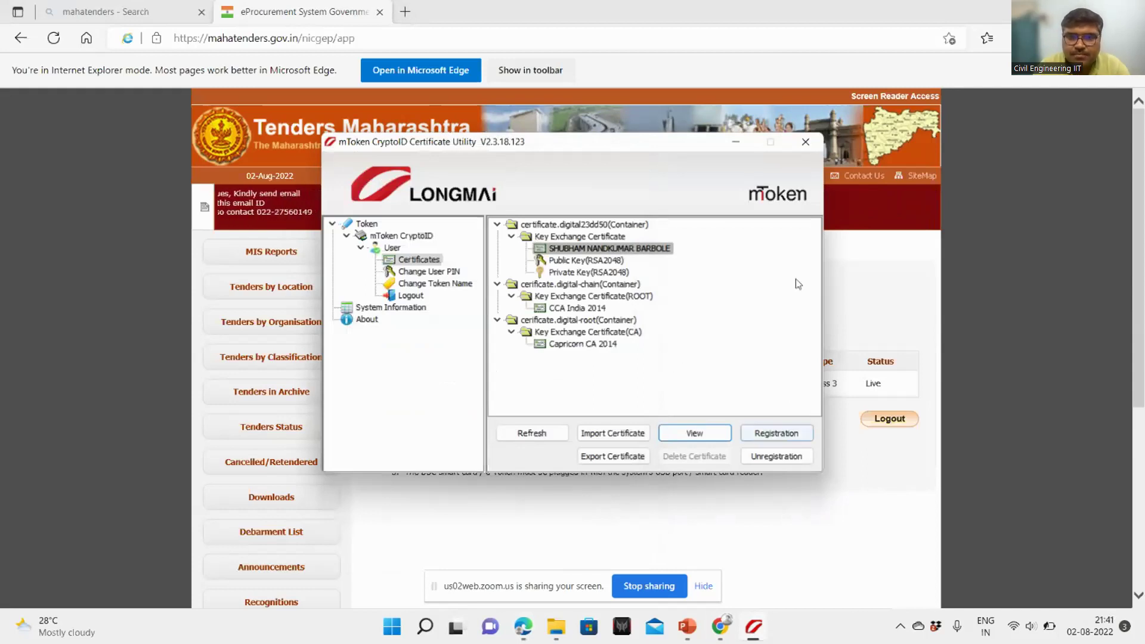
click(806, 142)
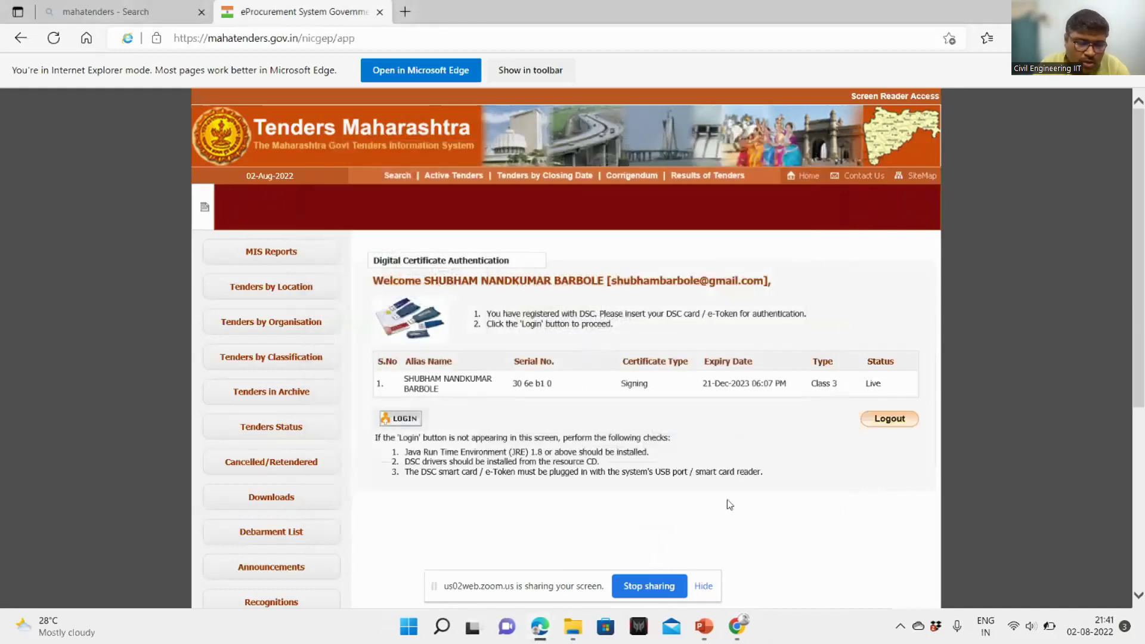
Log in with the digital certificate by entering and confirming the smart card PIN.
click(400, 419)
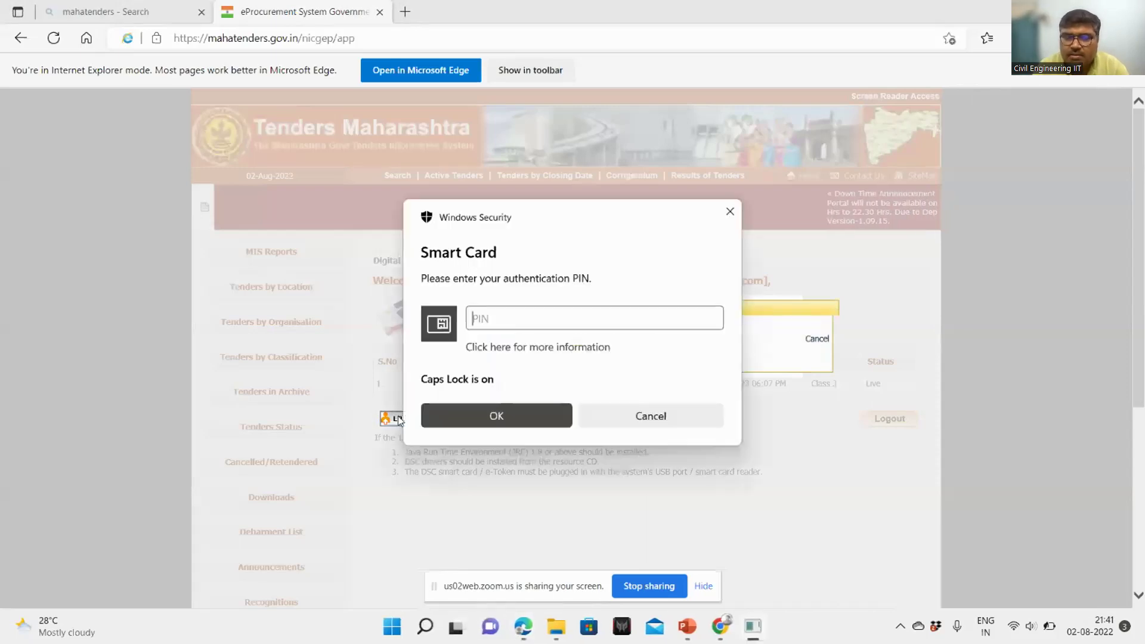
text(•••)
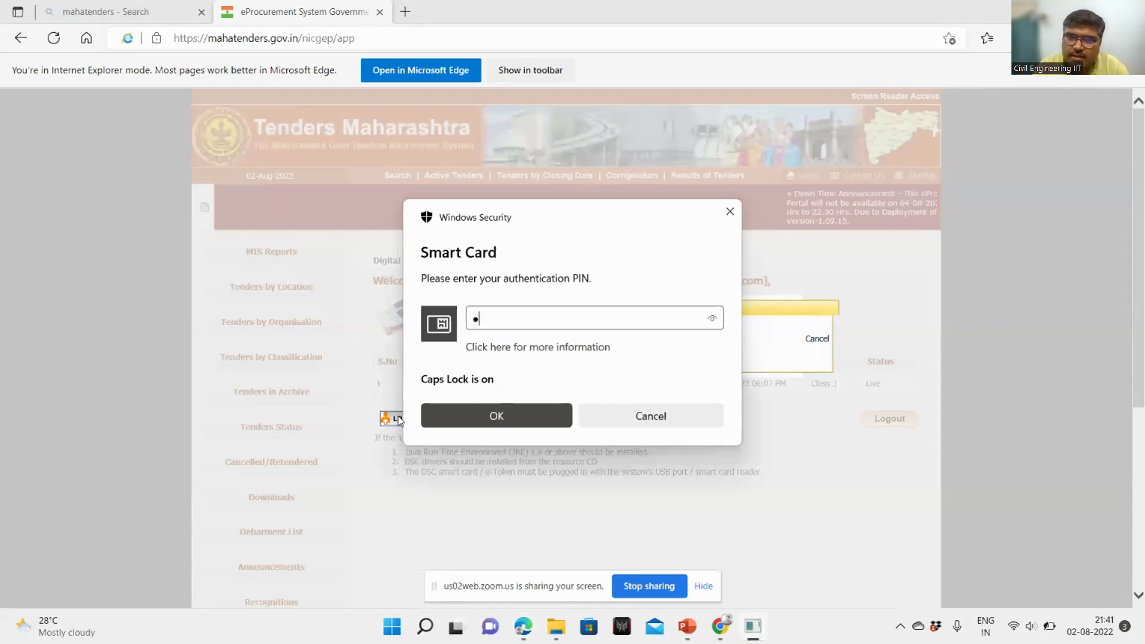
text(•••••)
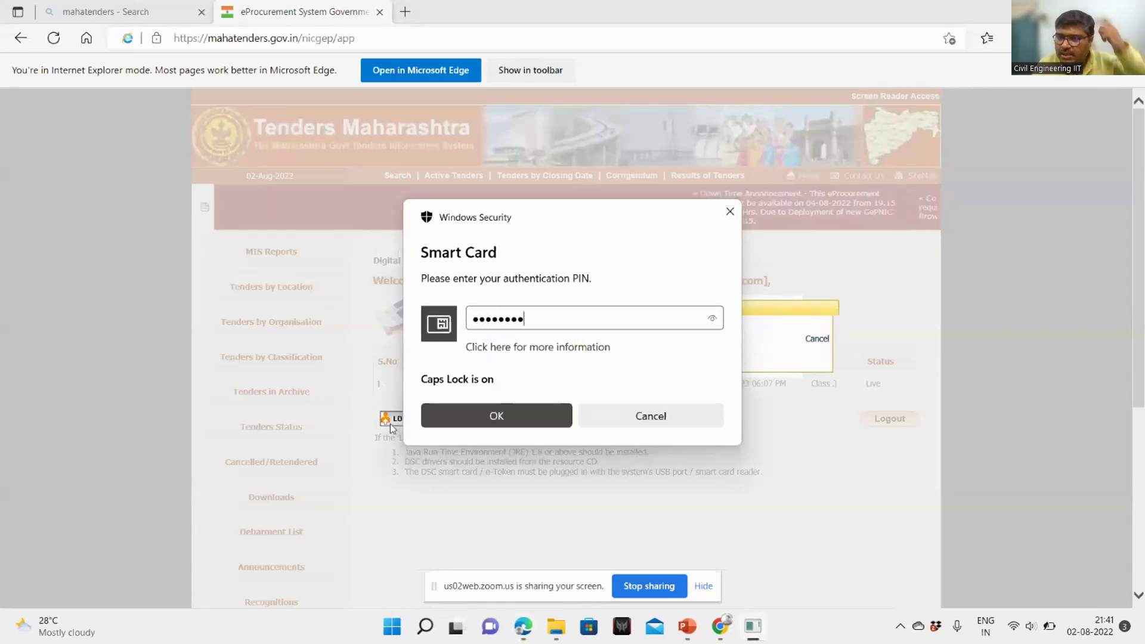
click(488, 423)
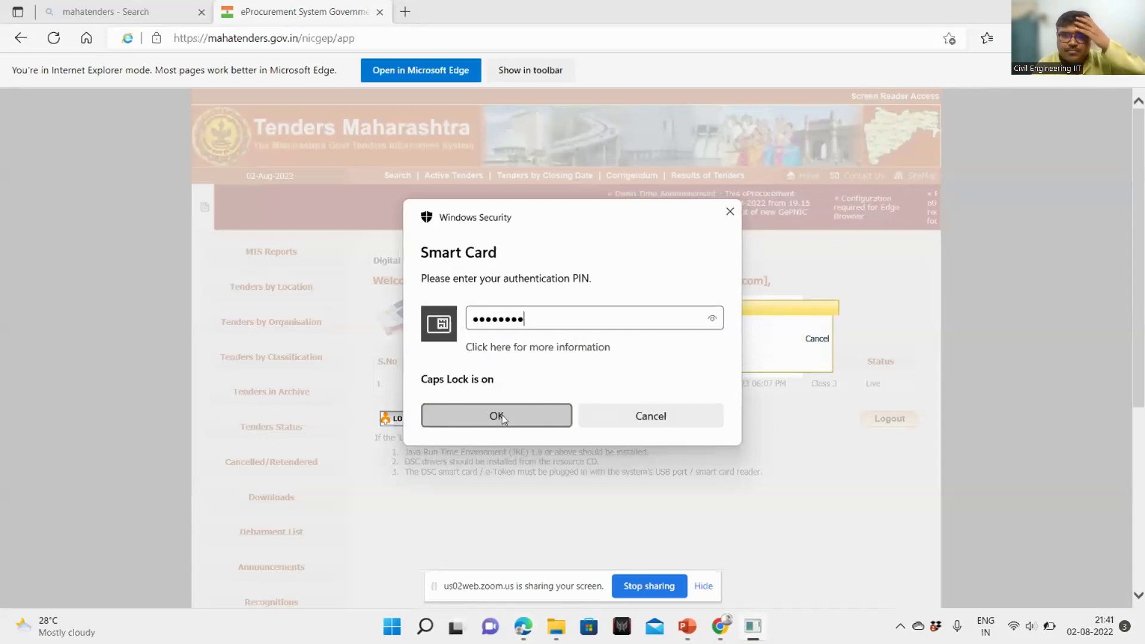
click(502, 417)
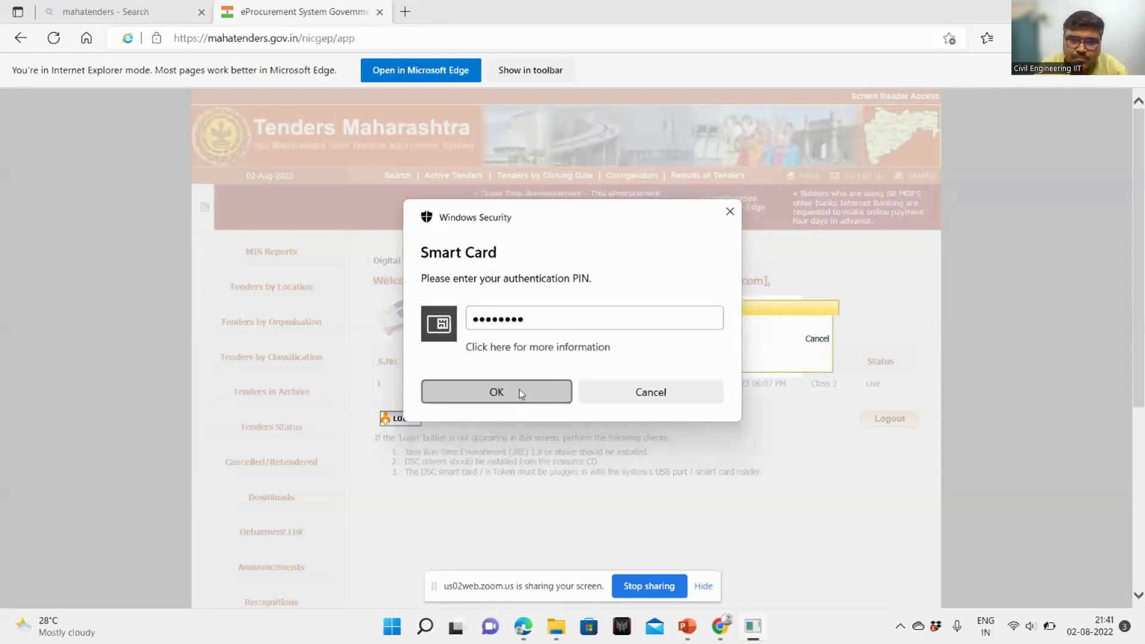
click(521, 393)
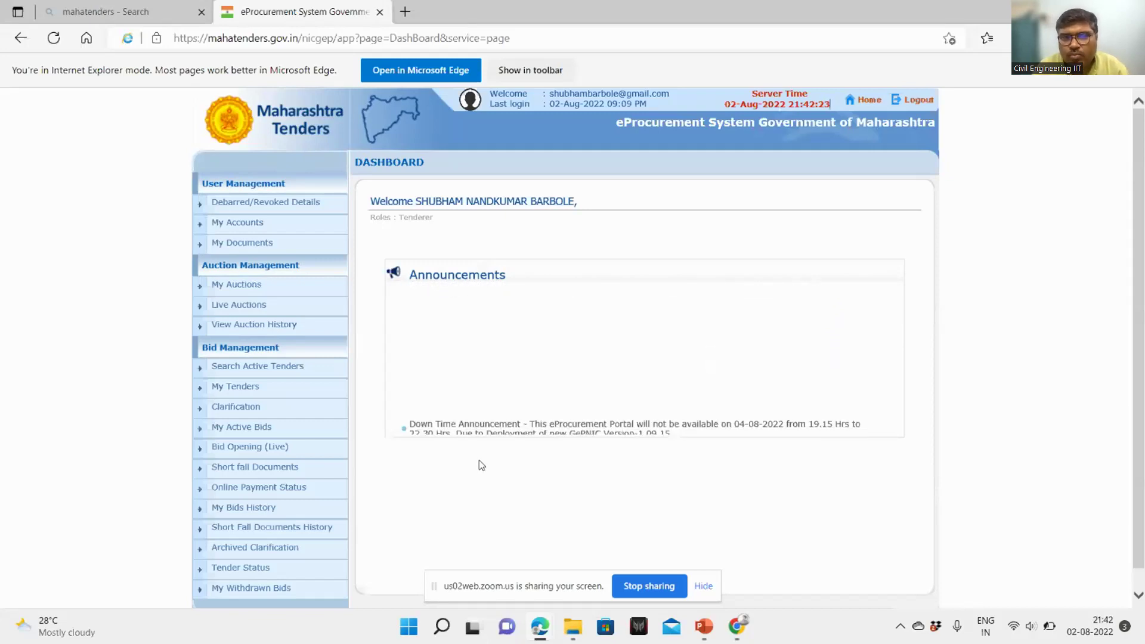
Go to My Accounts, then User Profile, then View Profile.
click(256, 230)
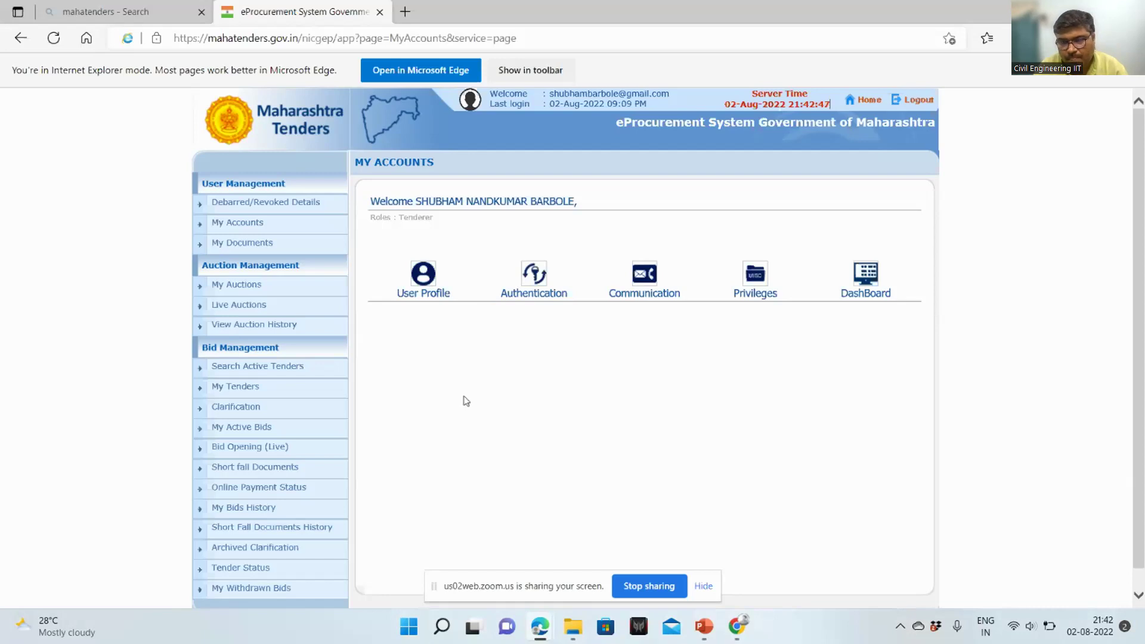
click(422, 292)
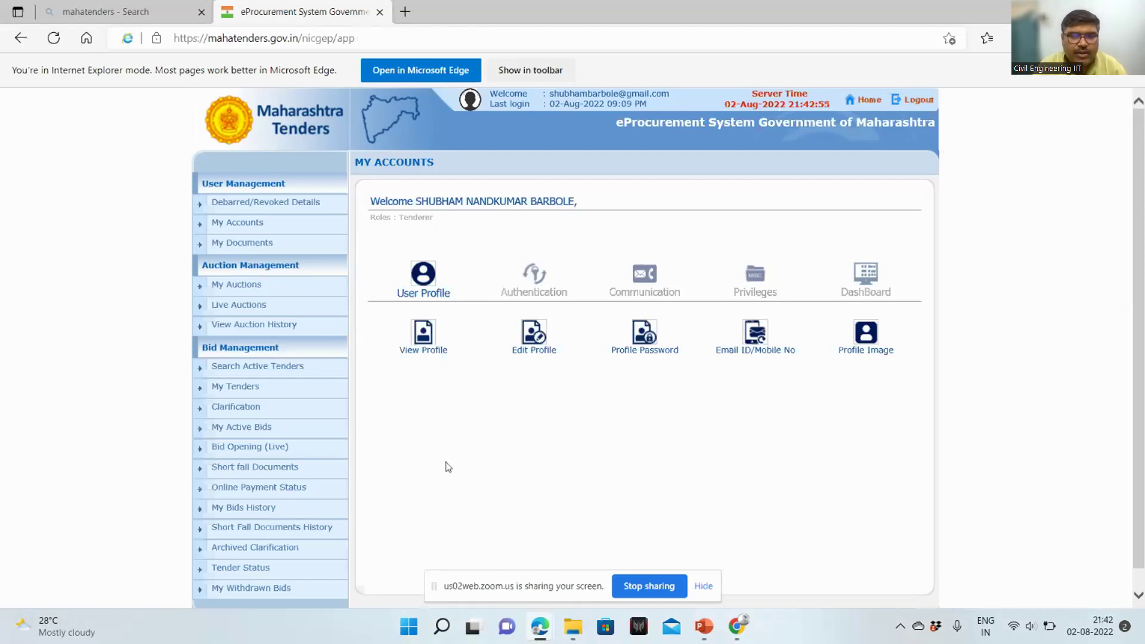
click(419, 349)
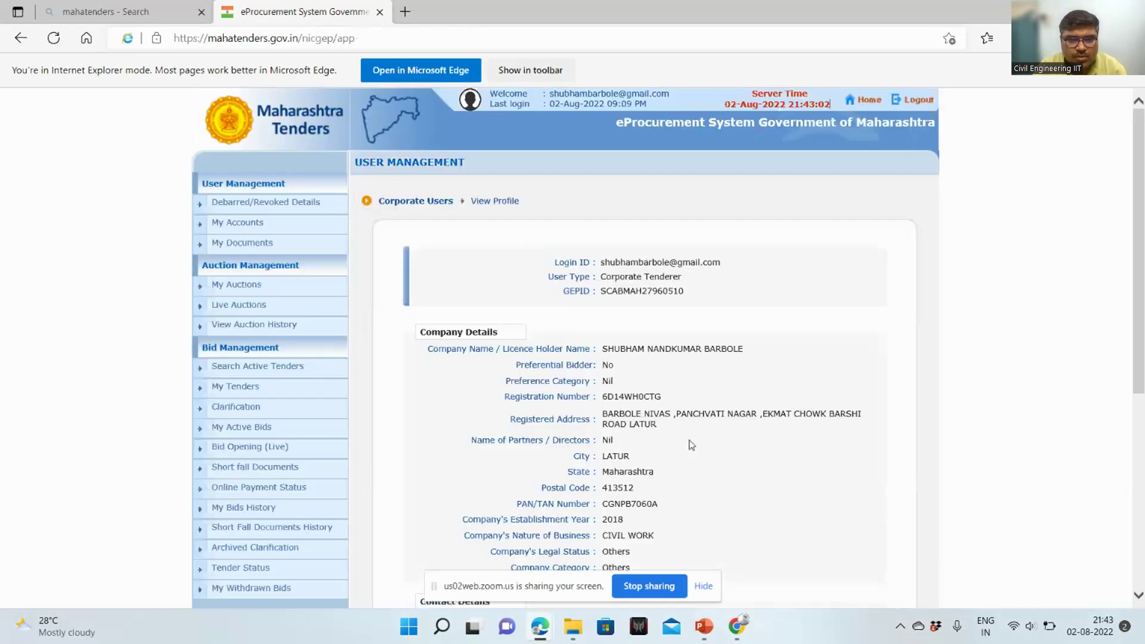
Scroll the profile down to the Digital Signature Certificate Details, then go back to My Accounts.
scroll(691, 445, down, 1)
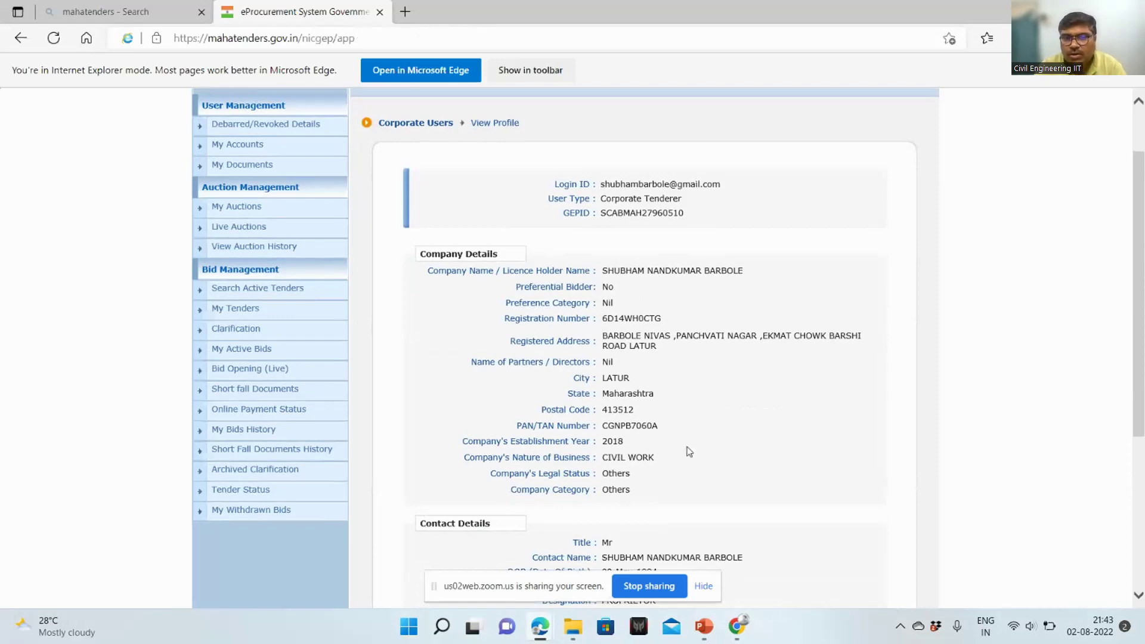
scroll(689, 451, down, 1)
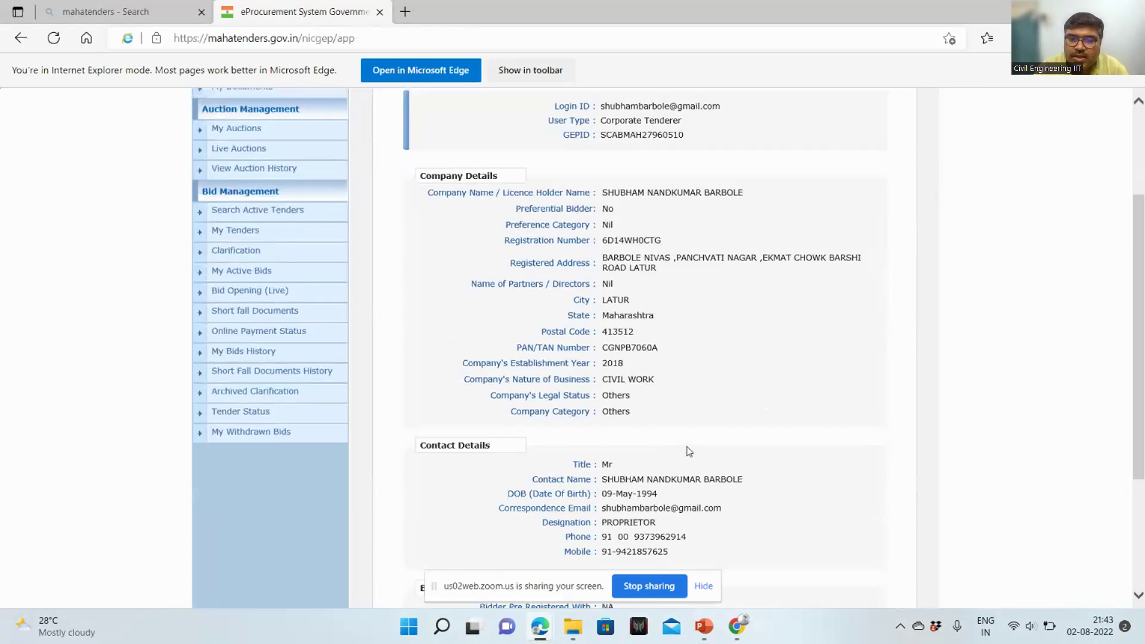
scroll(689, 451, down, 1)
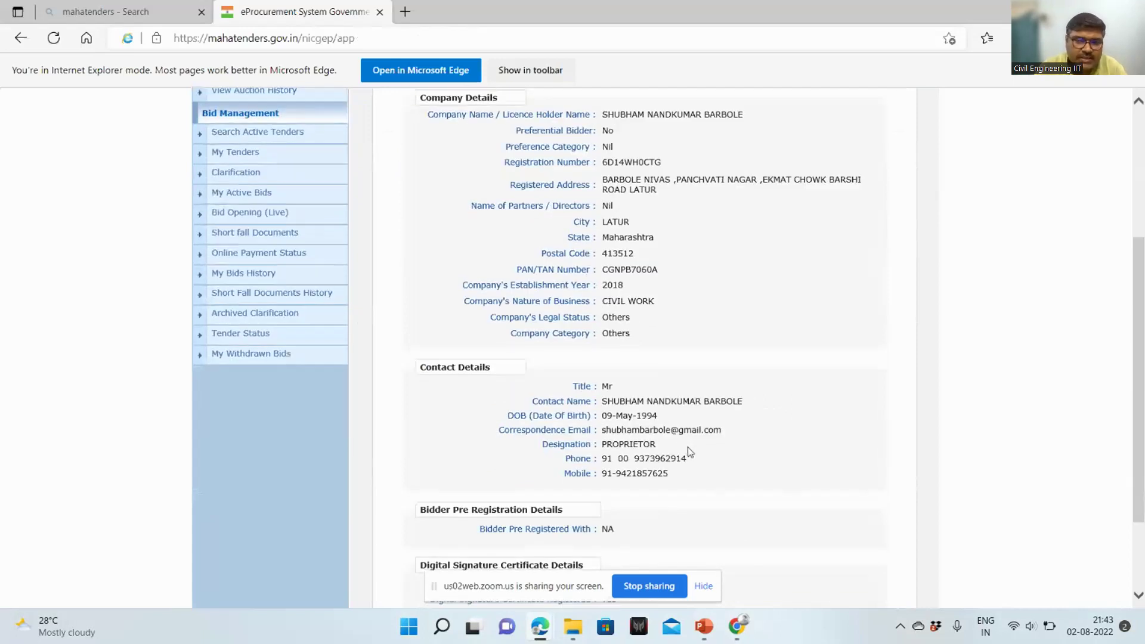
scroll(689, 451, down, 1)
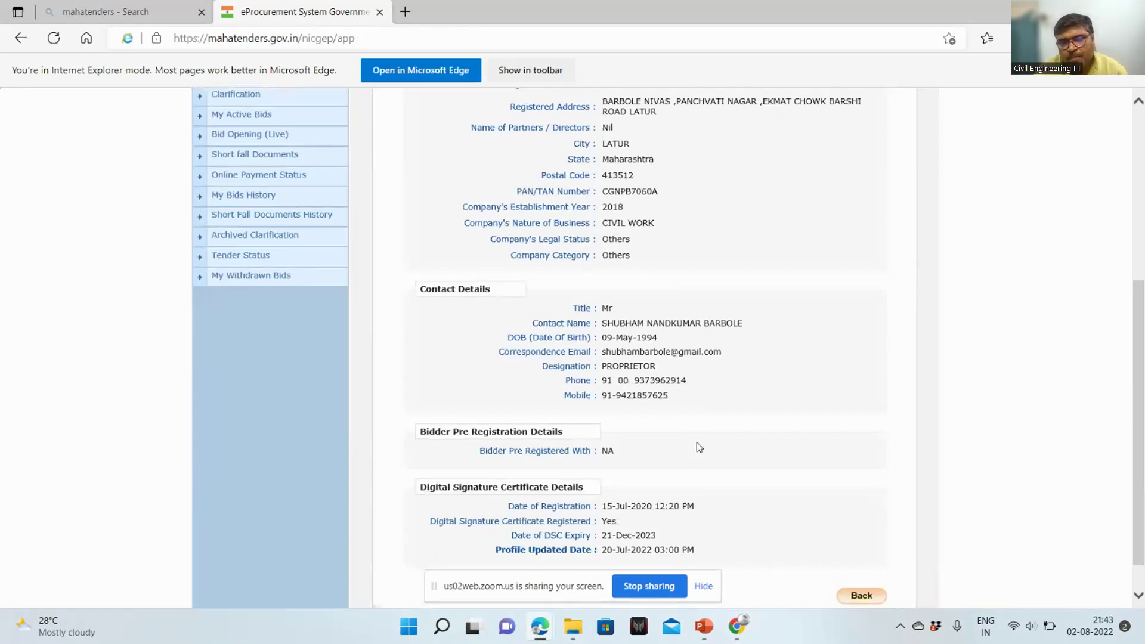
scroll(699, 447, down, 1)
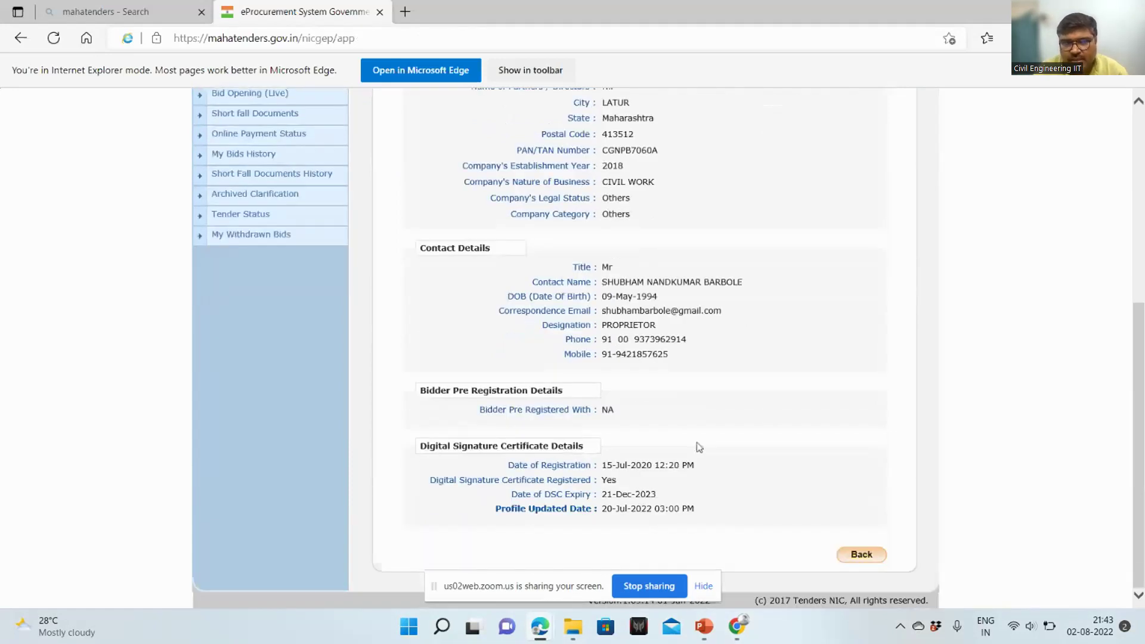
scroll(698, 447, up, 6)
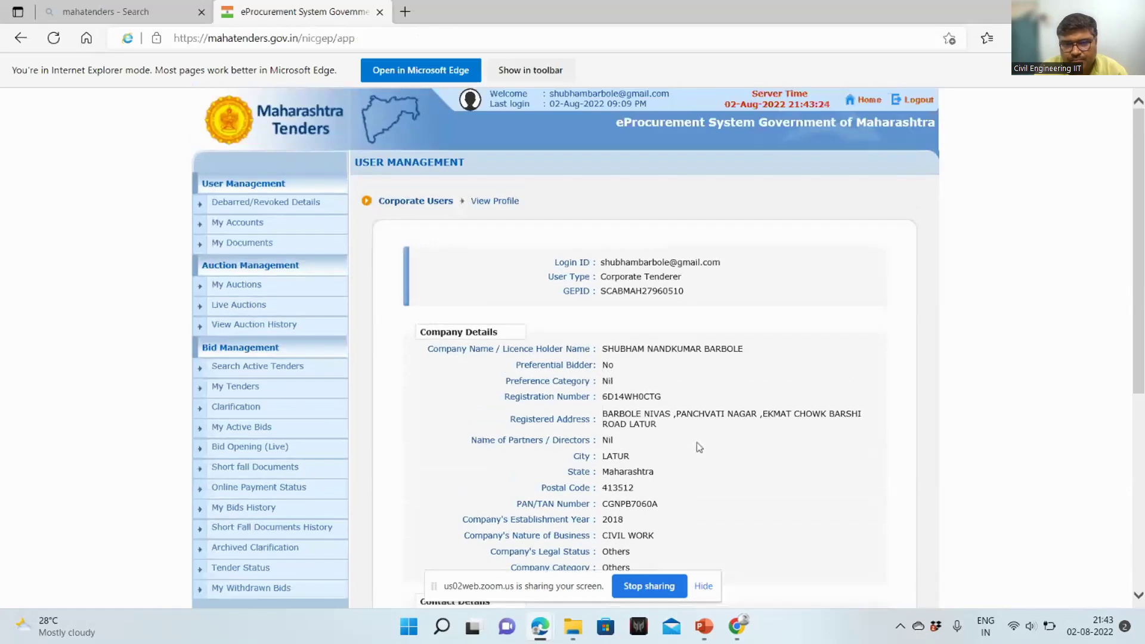
scroll(709, 438, down, 6)
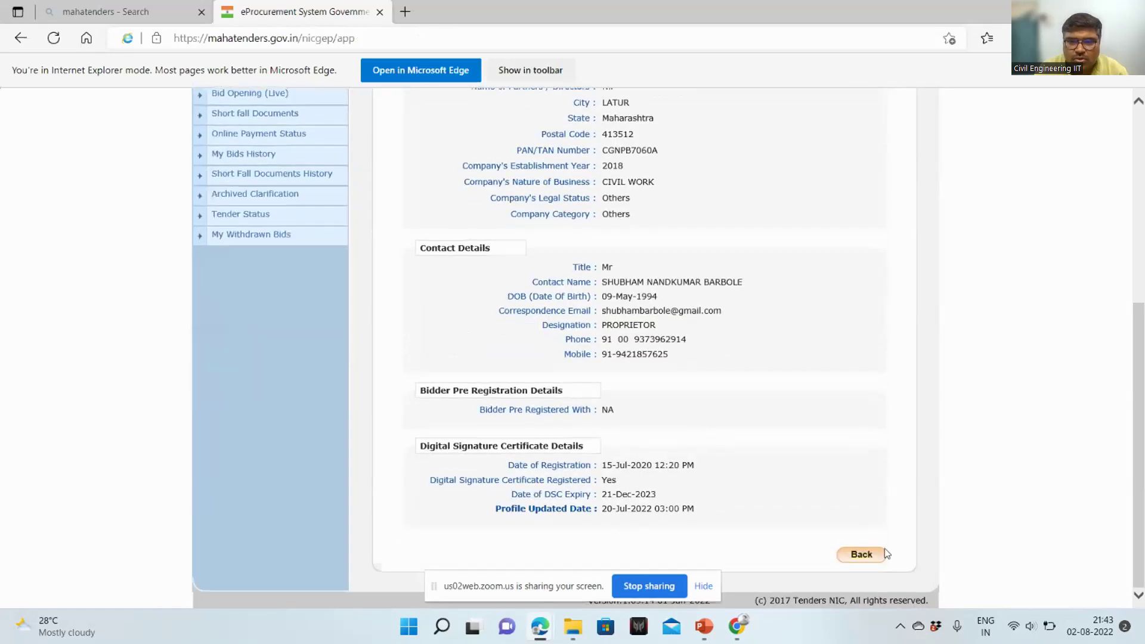
click(866, 553)
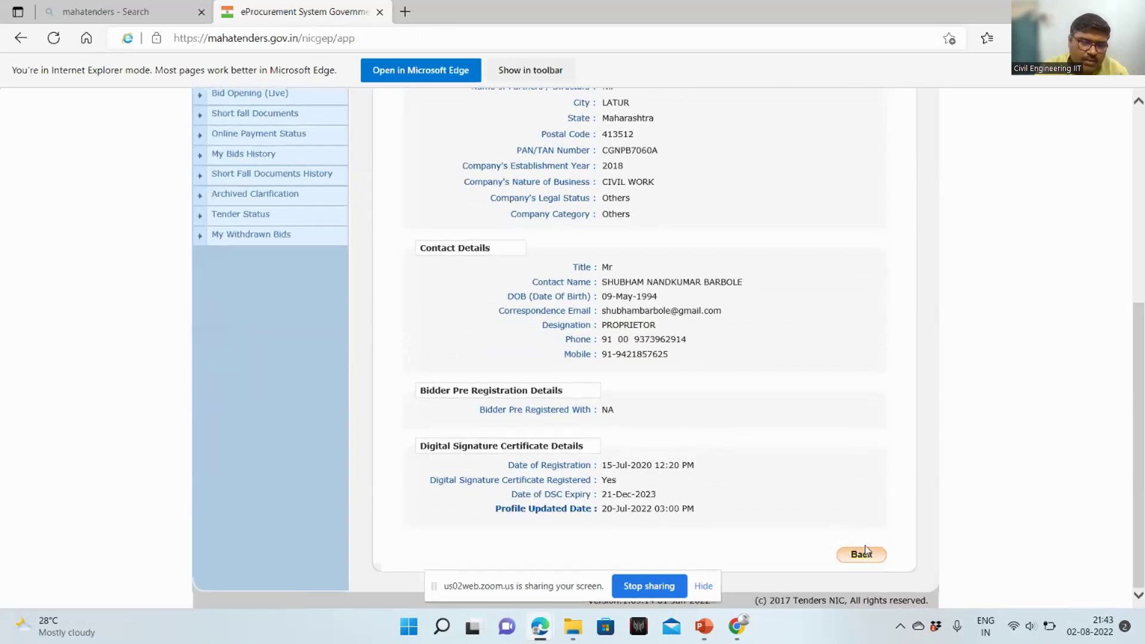
click(865, 556)
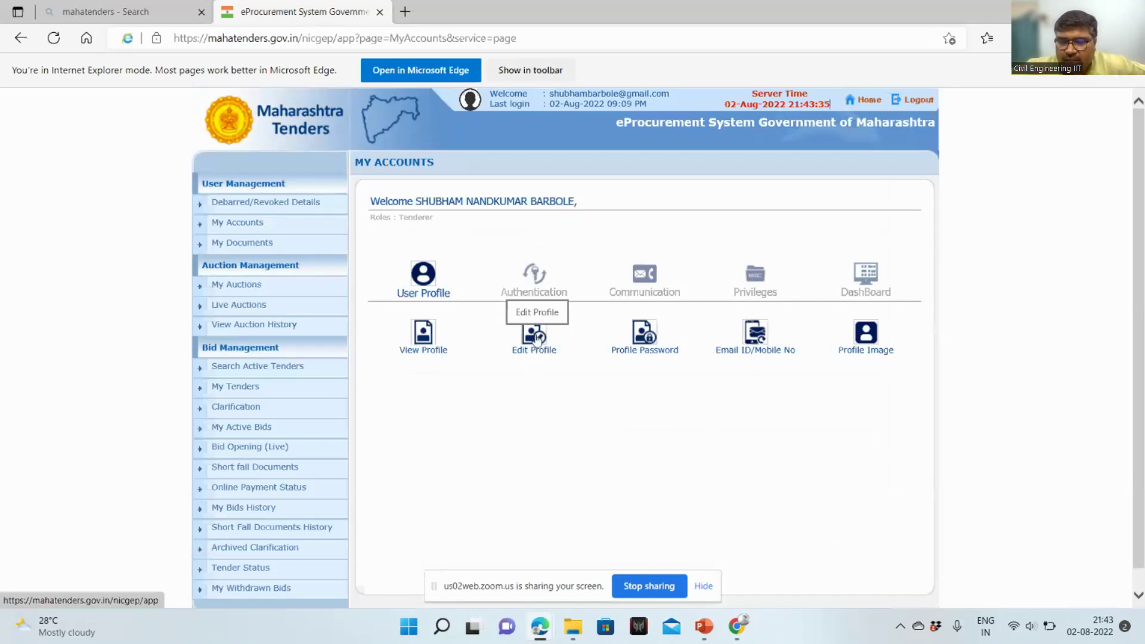
Open Edit Profile under User Profile, which reports that no profile password is set.
click(538, 337)
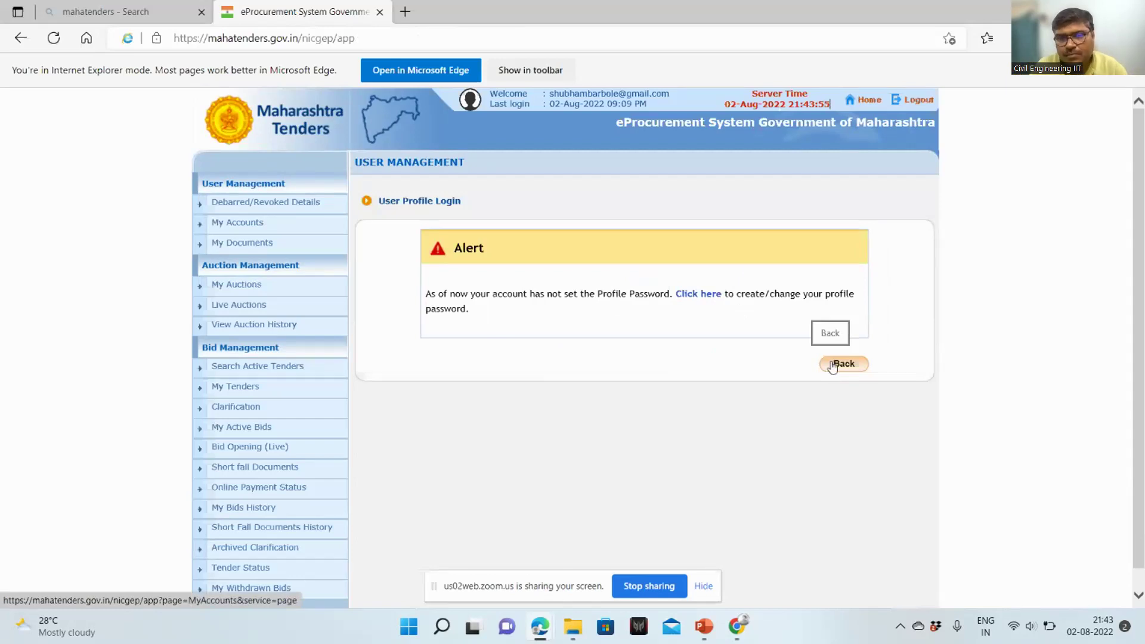
Back out of the alert to My Accounts and open the Update Email ID/Mobile No form.
click(832, 365)
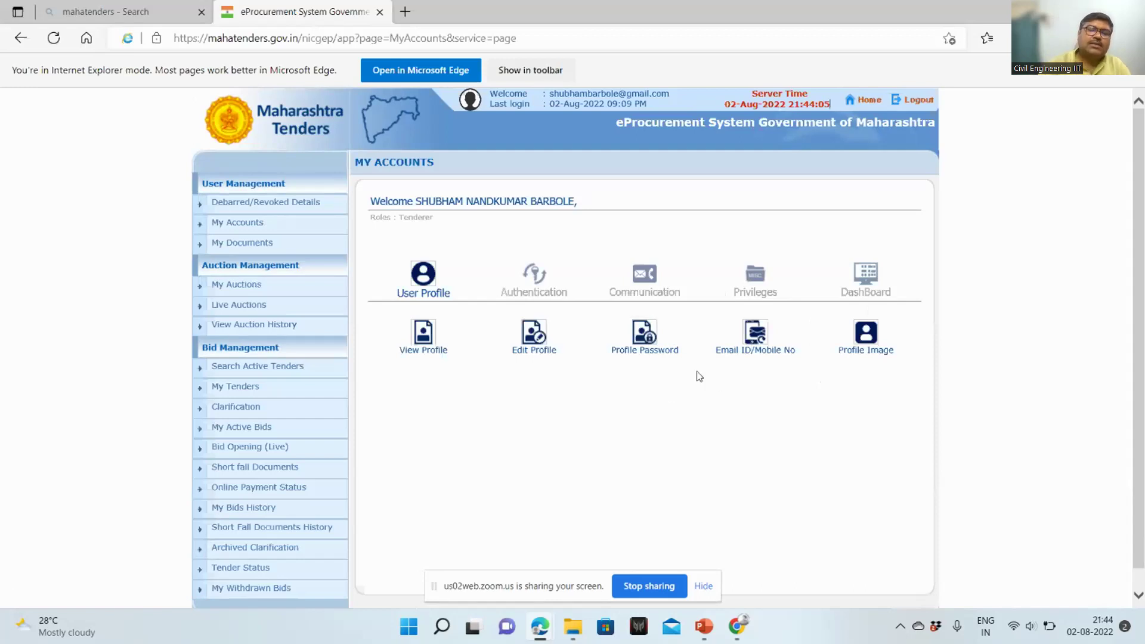
click(759, 335)
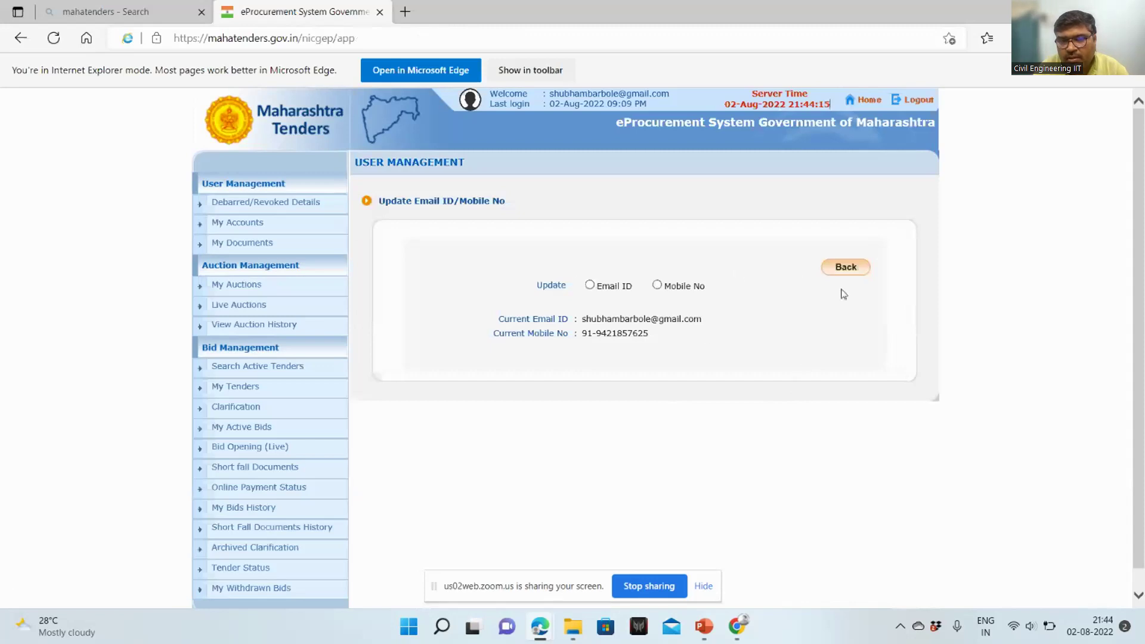
click(590, 286)
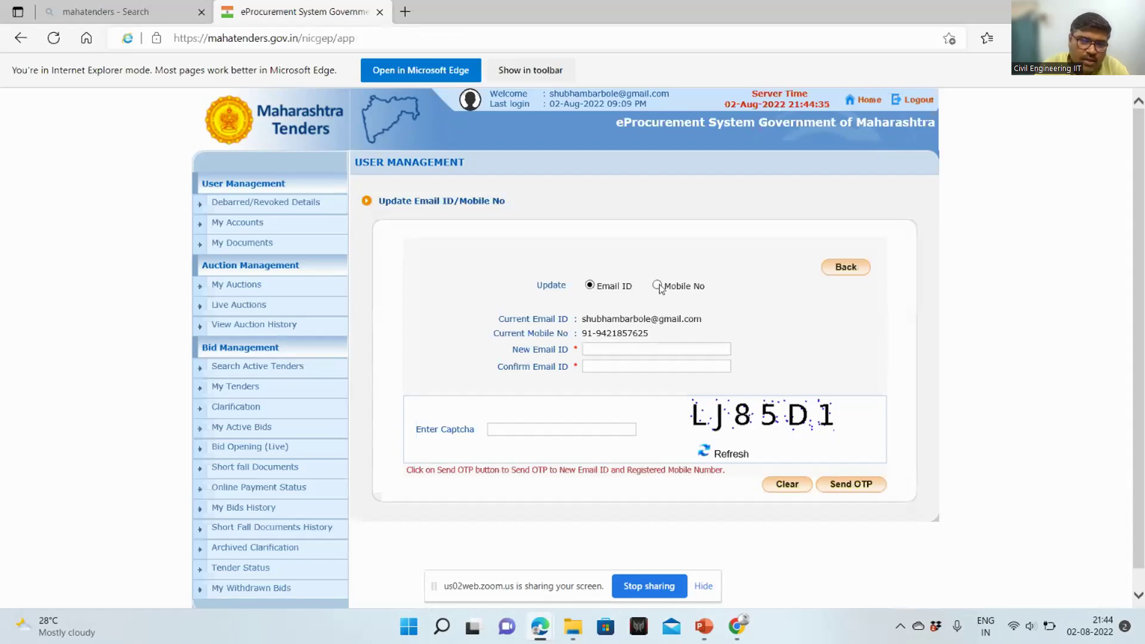
click(657, 286)
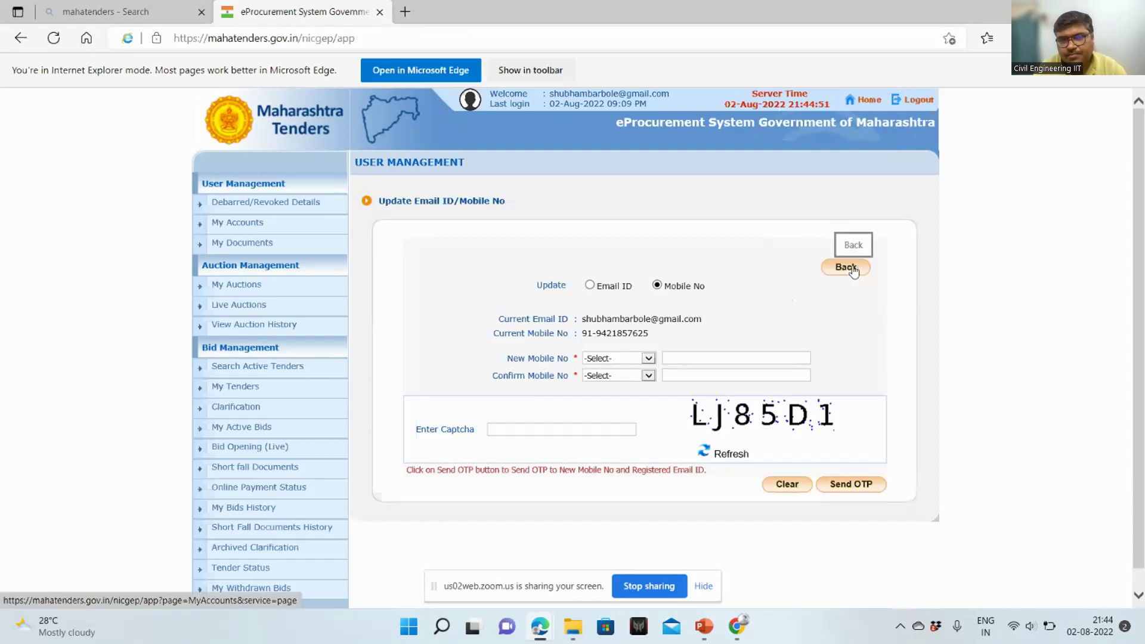
click(852, 269)
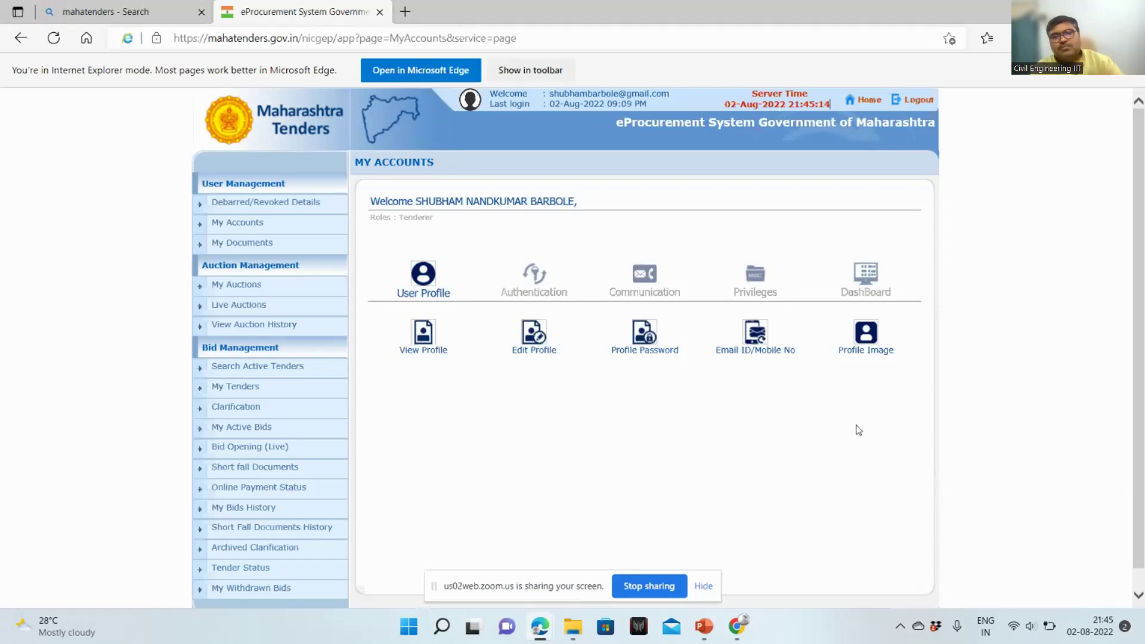
scroll(871, 504, down, 1)
scroll(871, 503, up, 1)
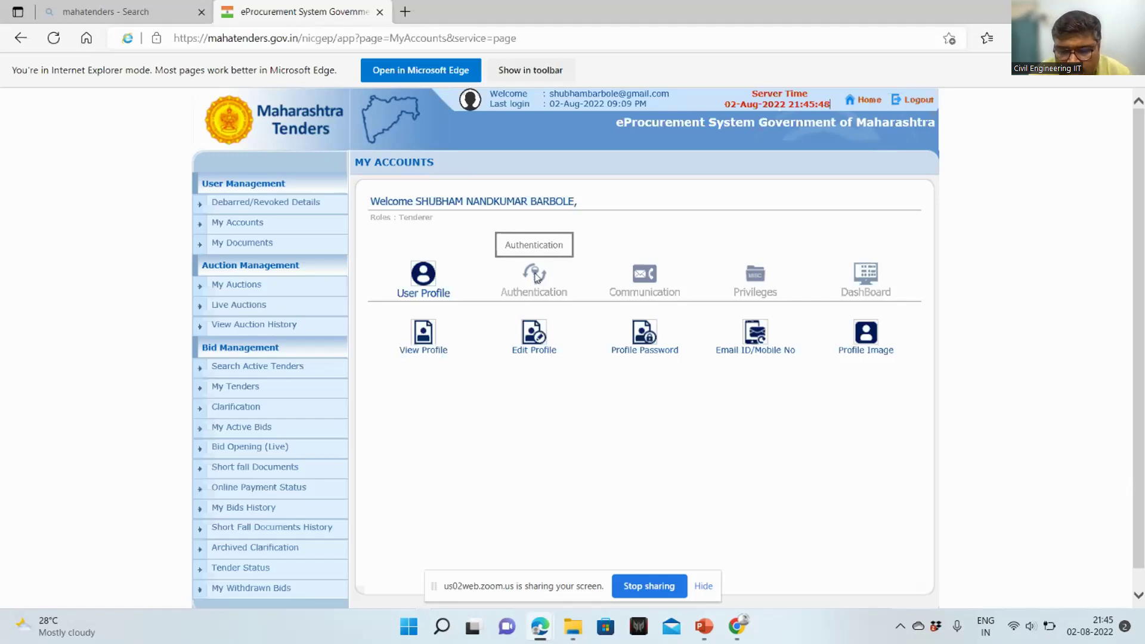
Switch from User Profile to Authentication options and view the Change Password form without changing anything.
click(420, 284)
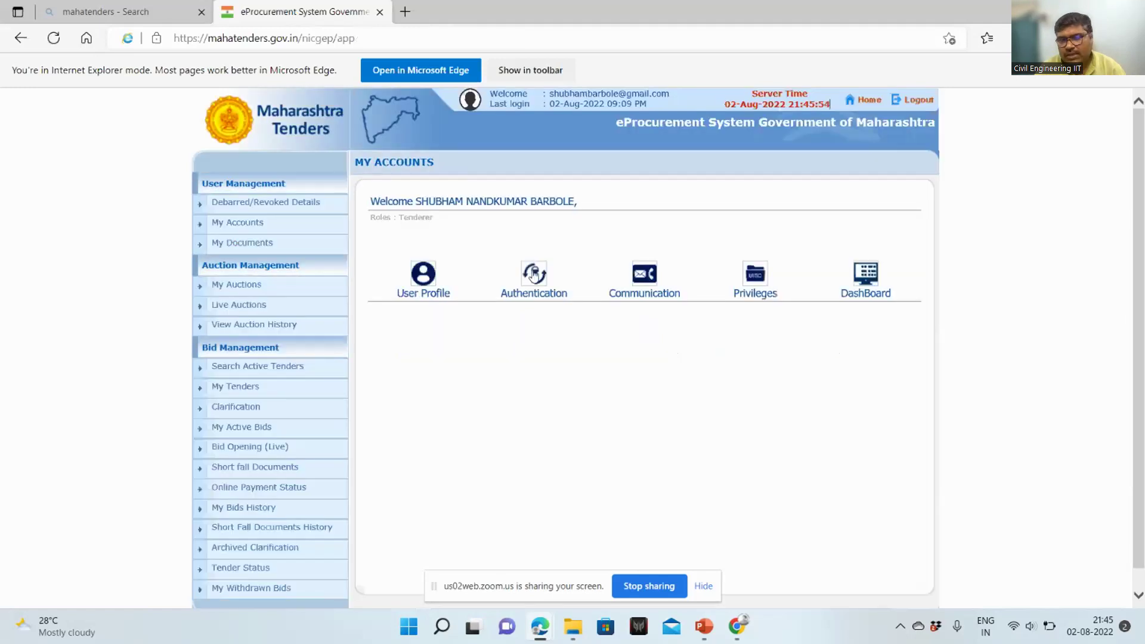
click(535, 273)
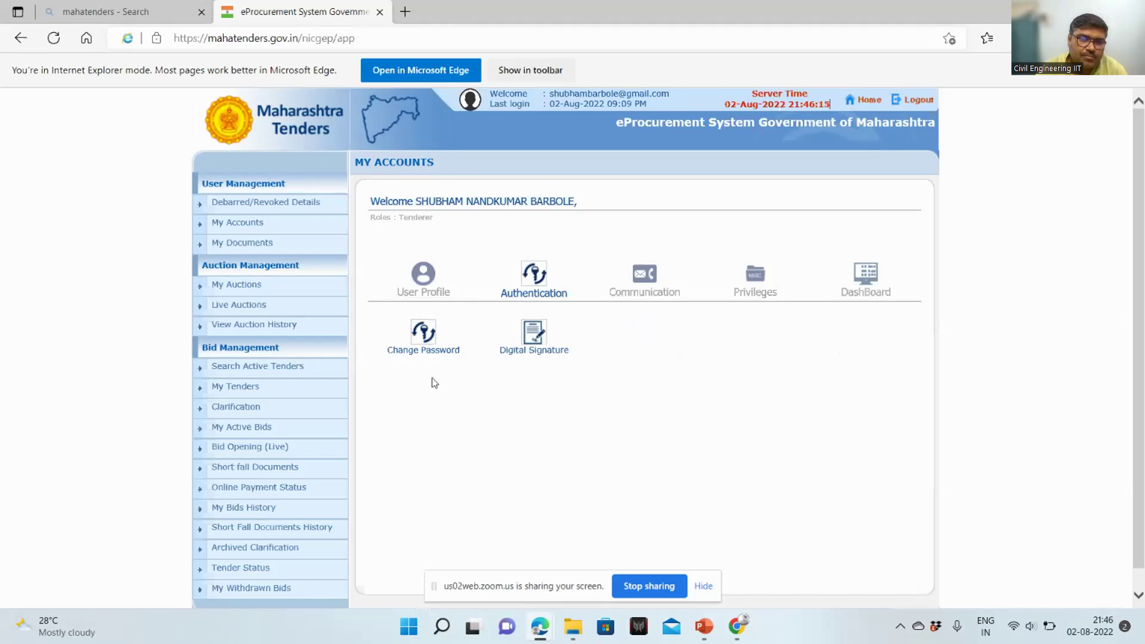
click(423, 333)
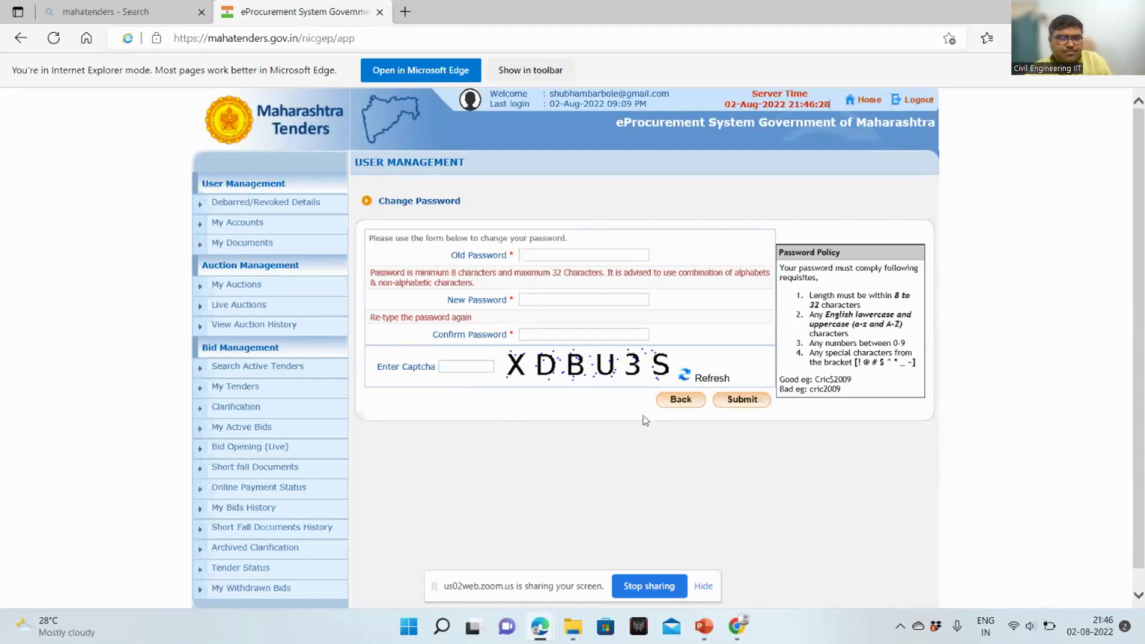
click(689, 406)
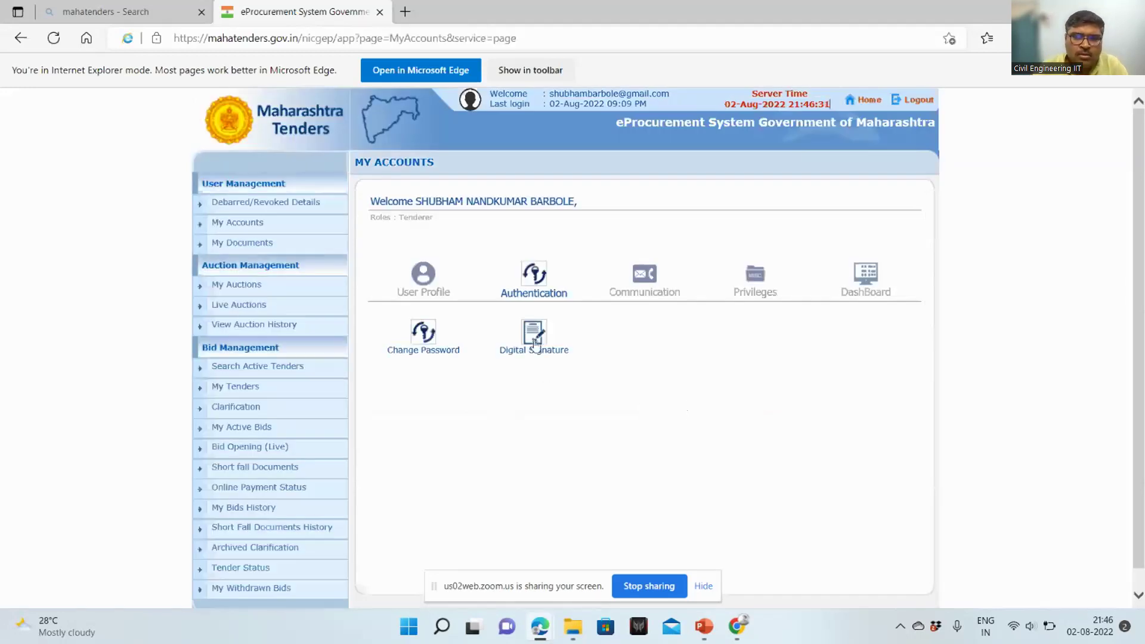
click(534, 339)
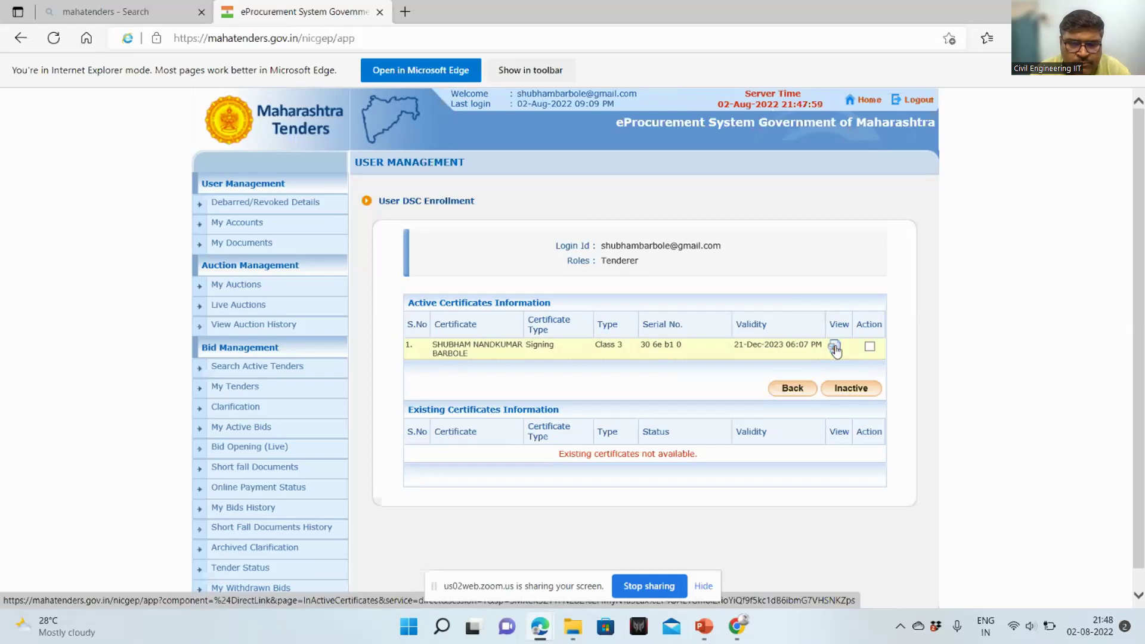
click(835, 348)
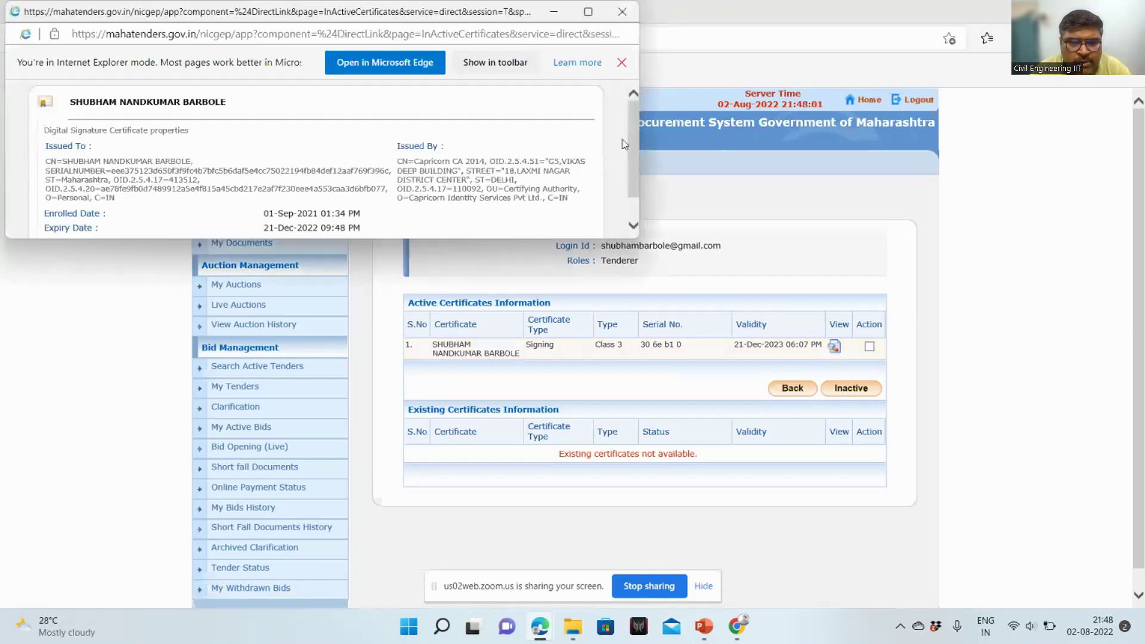
drag(631, 156, 644, 121)
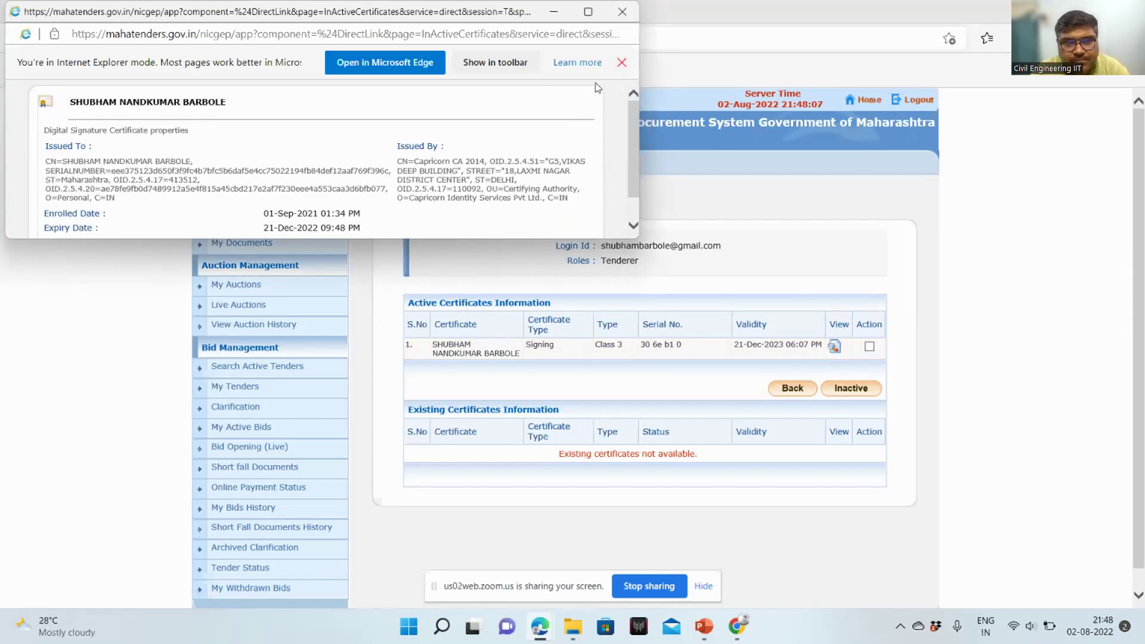
click(623, 12)
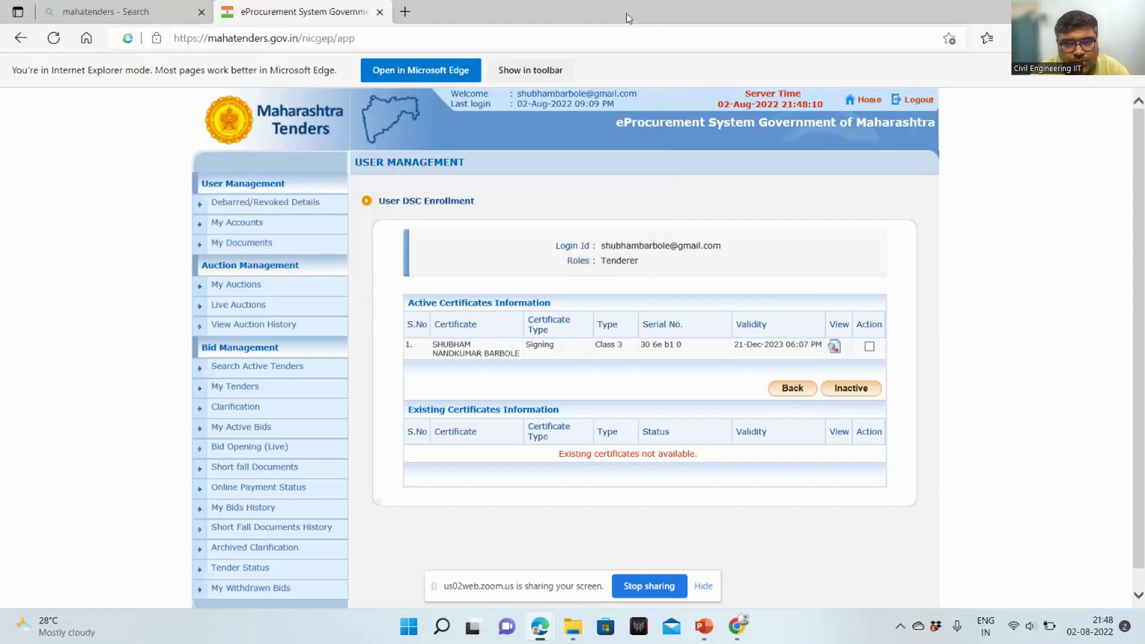
click(793, 390)
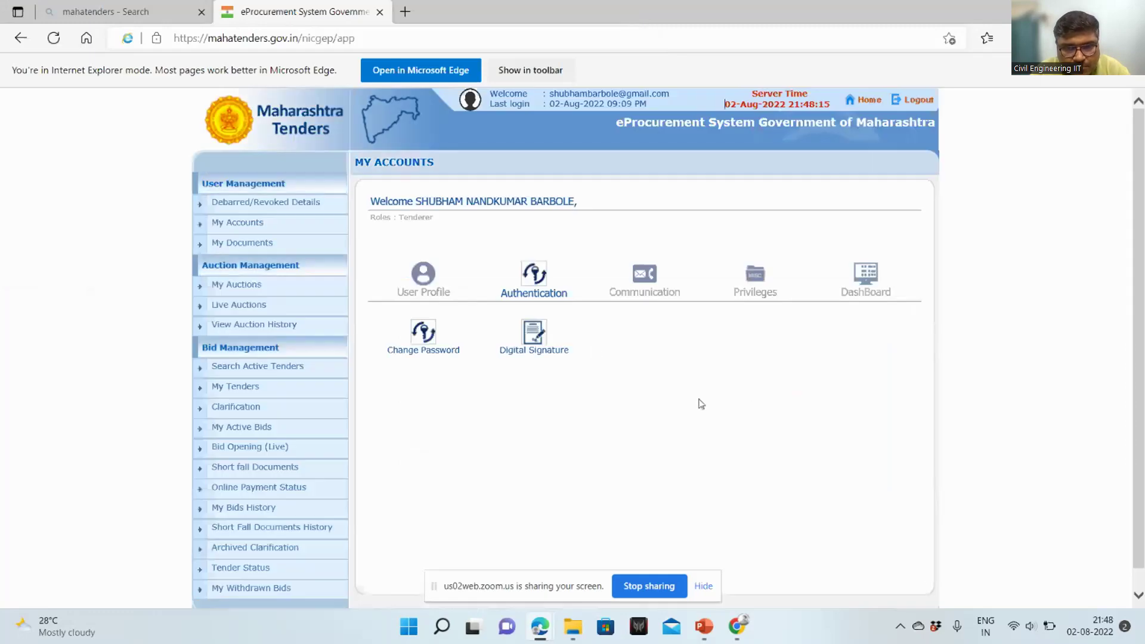
Collapse Authentication and open Communication's Mail / SMS notification selection list.
click(540, 277)
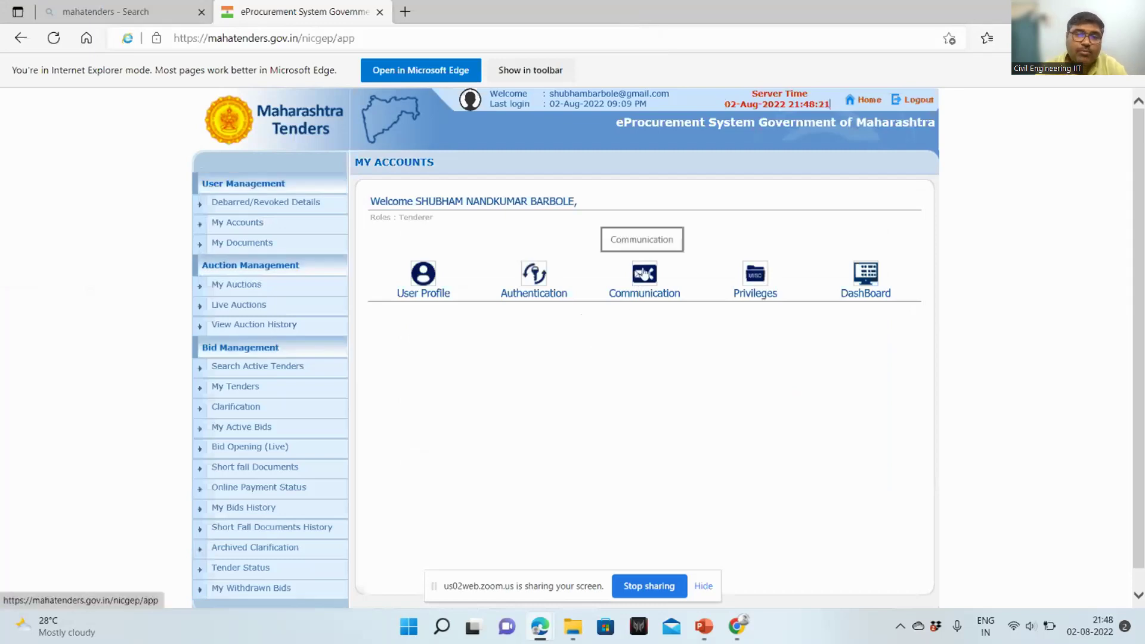
click(644, 274)
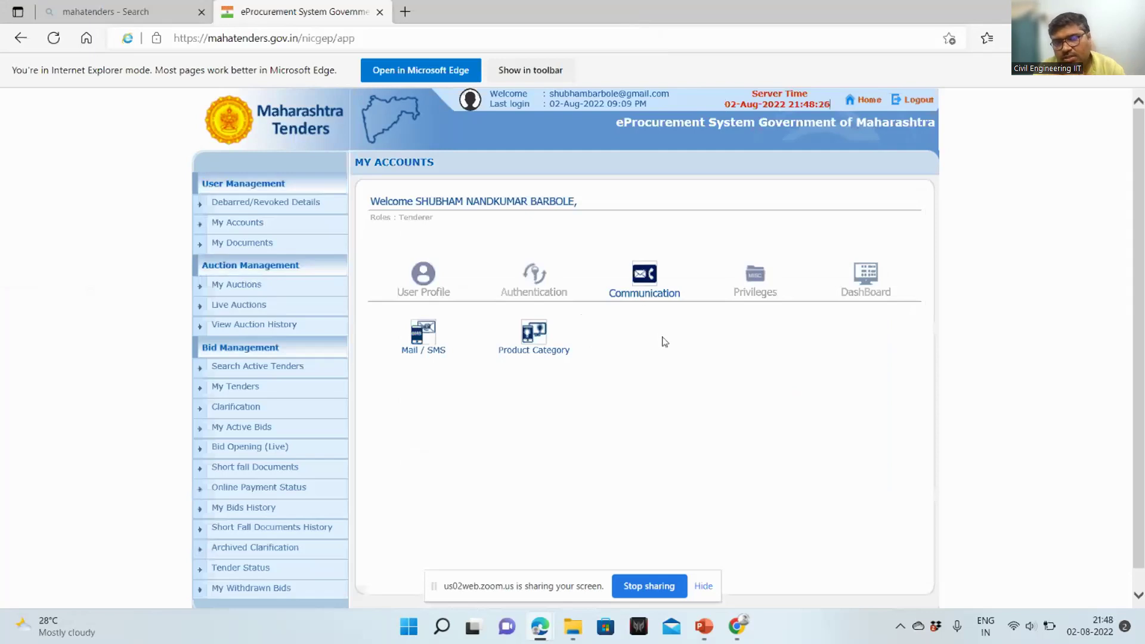
click(427, 344)
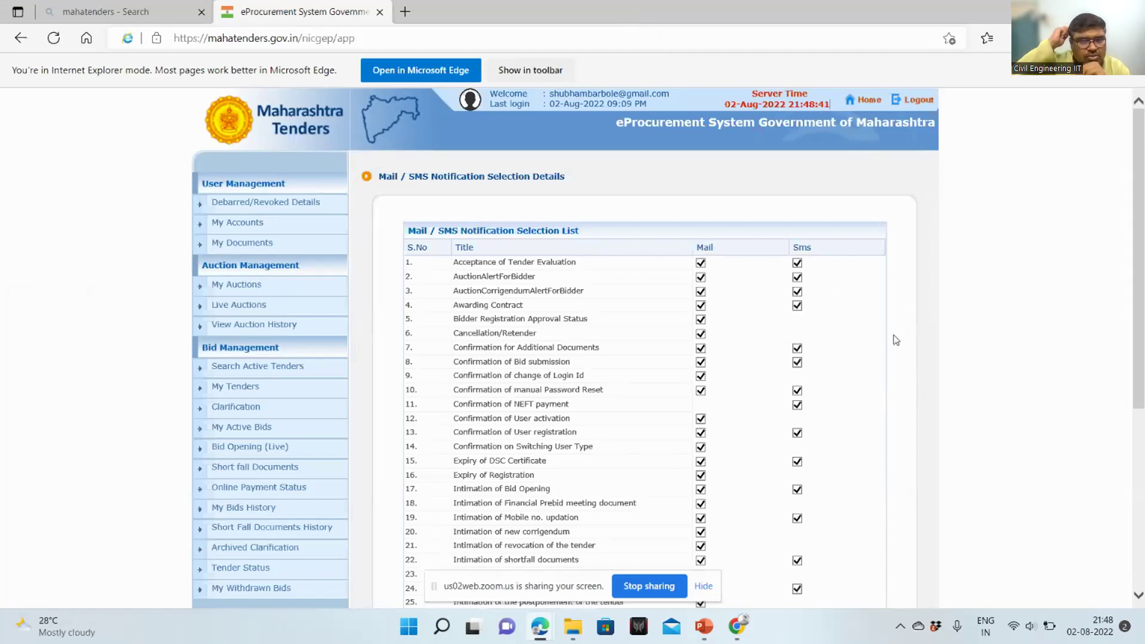
Toggle the NEFT payment SMS alert off and back on.
scroll(894, 340, down, 3)
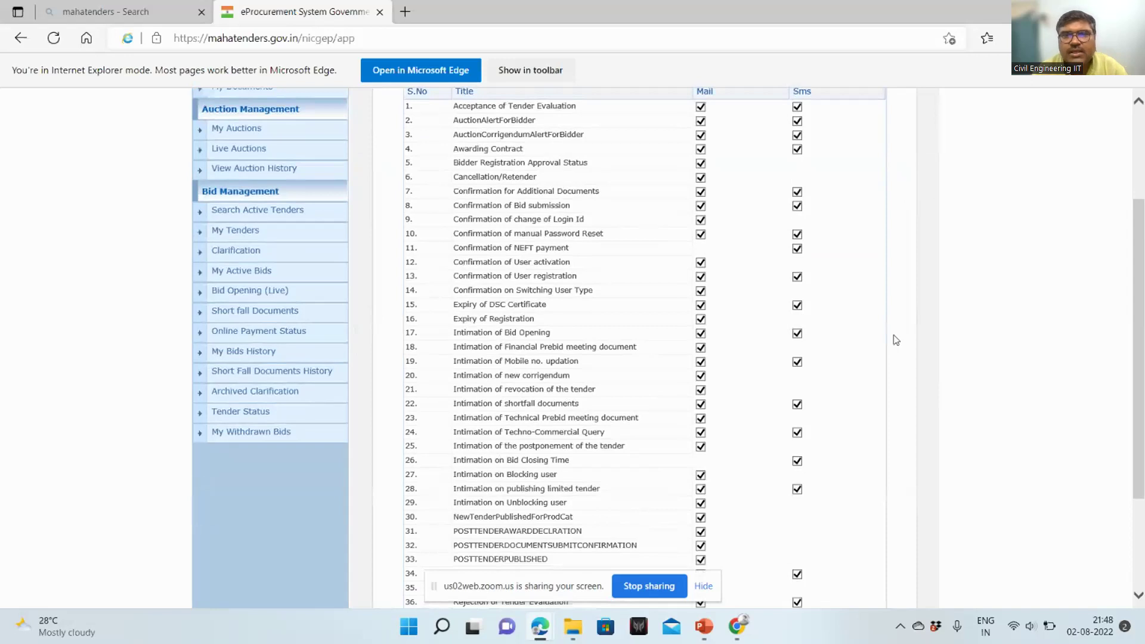
scroll(894, 340, up, 2)
scroll(894, 339, down, 2)
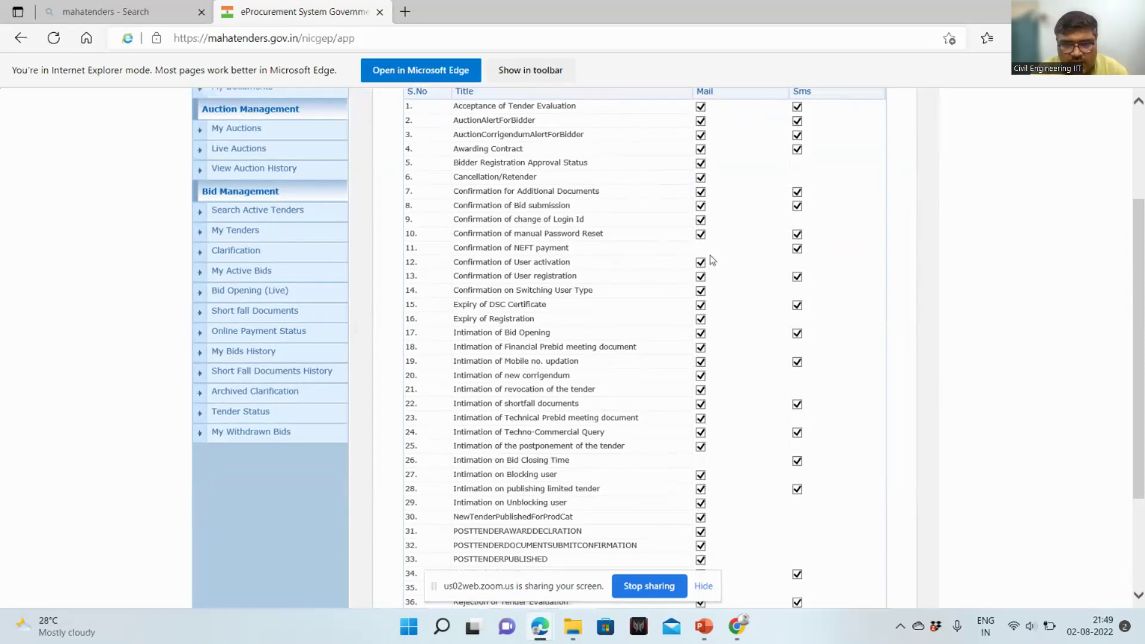
click(797, 248)
click(797, 248)
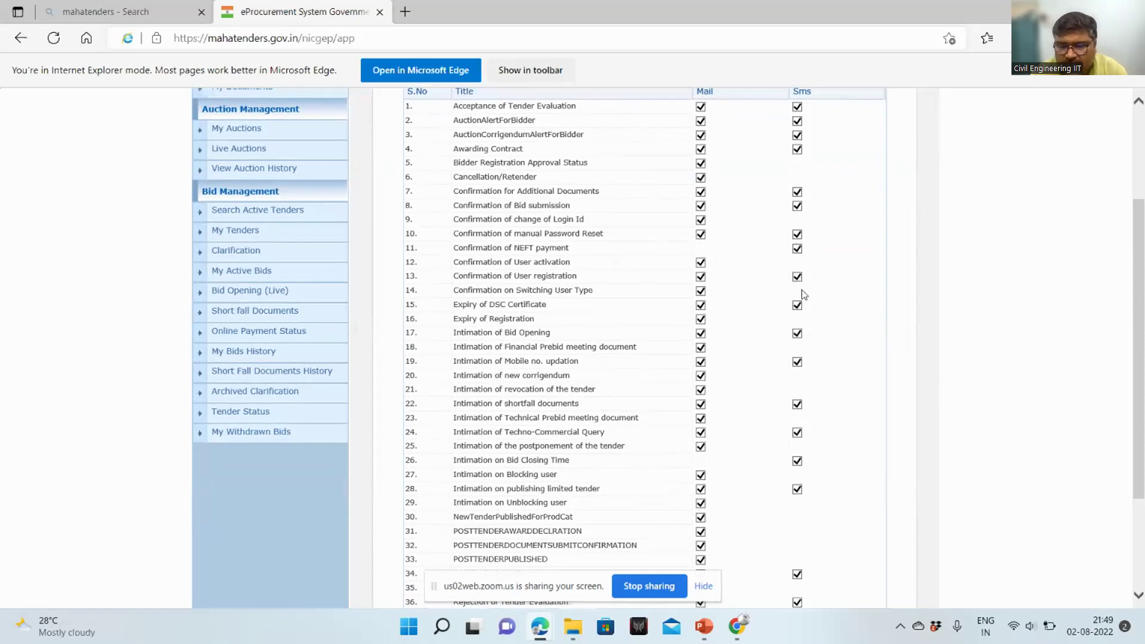
Cancel out of the notification list unsaved and open the Product Category alert list.
scroll(805, 295, down, 3)
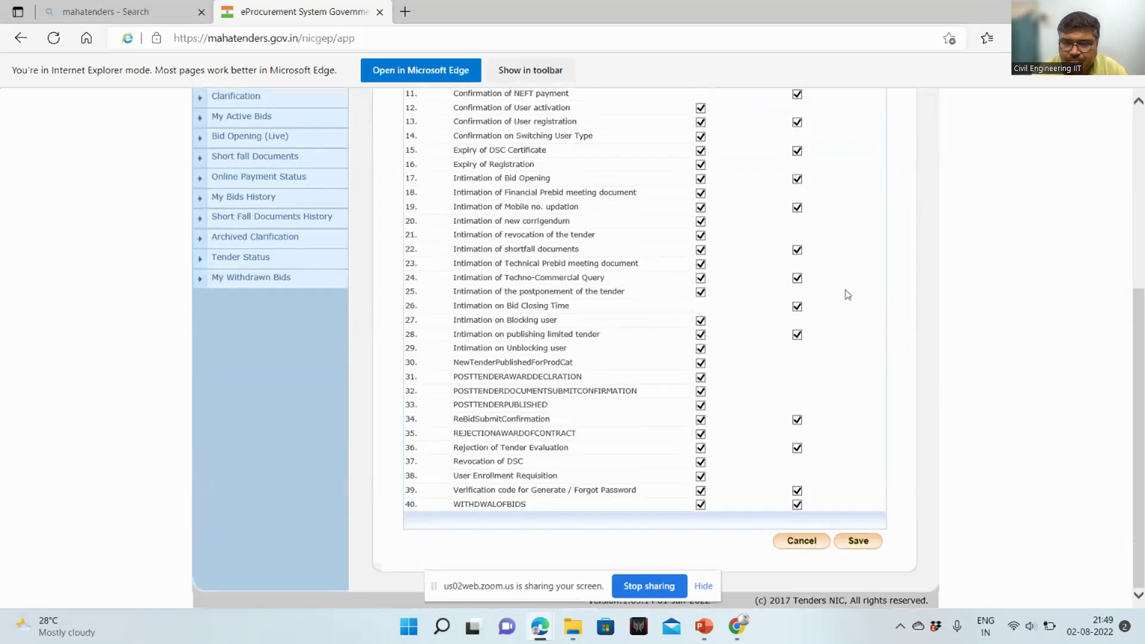
scroll(847, 295, up, 6)
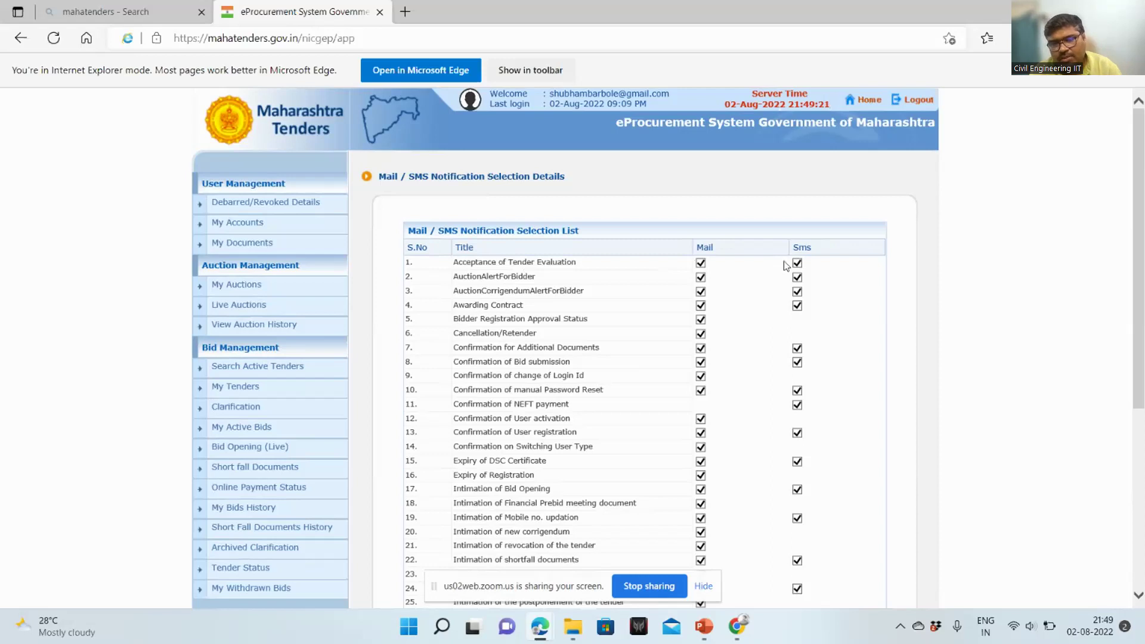
scroll(828, 283, down, 3)
scroll(828, 284, down, 3)
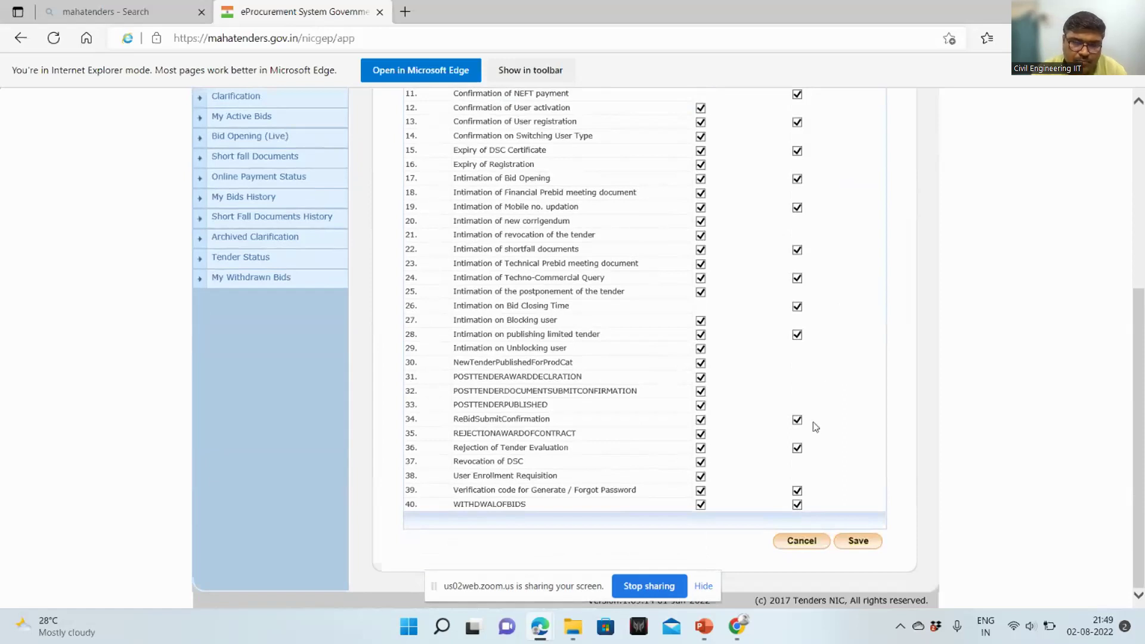
click(802, 541)
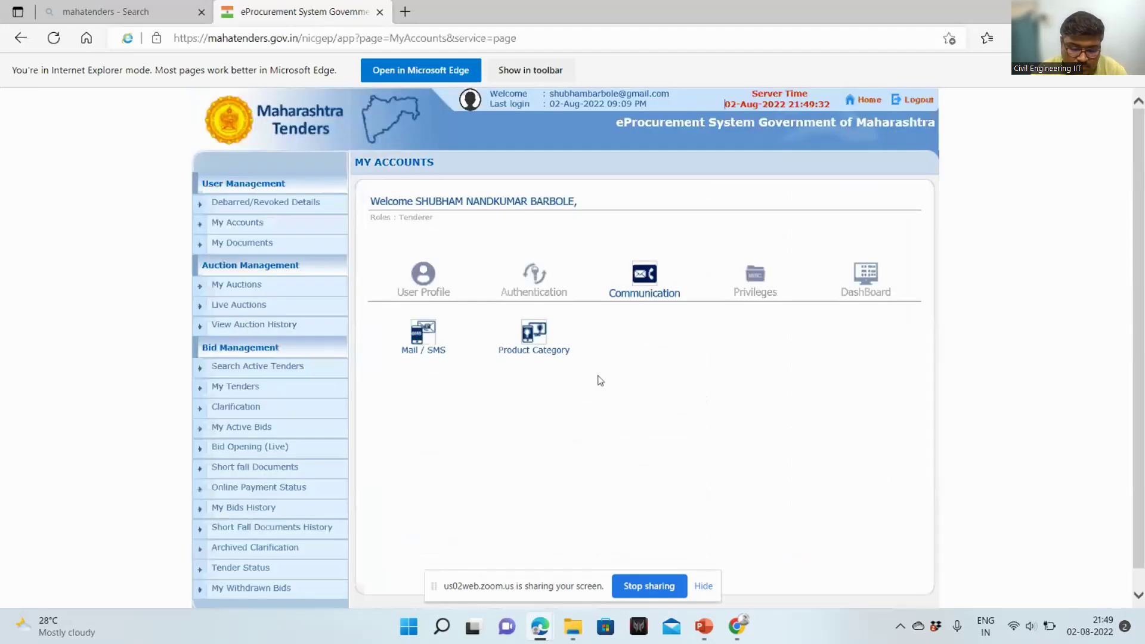
click(538, 335)
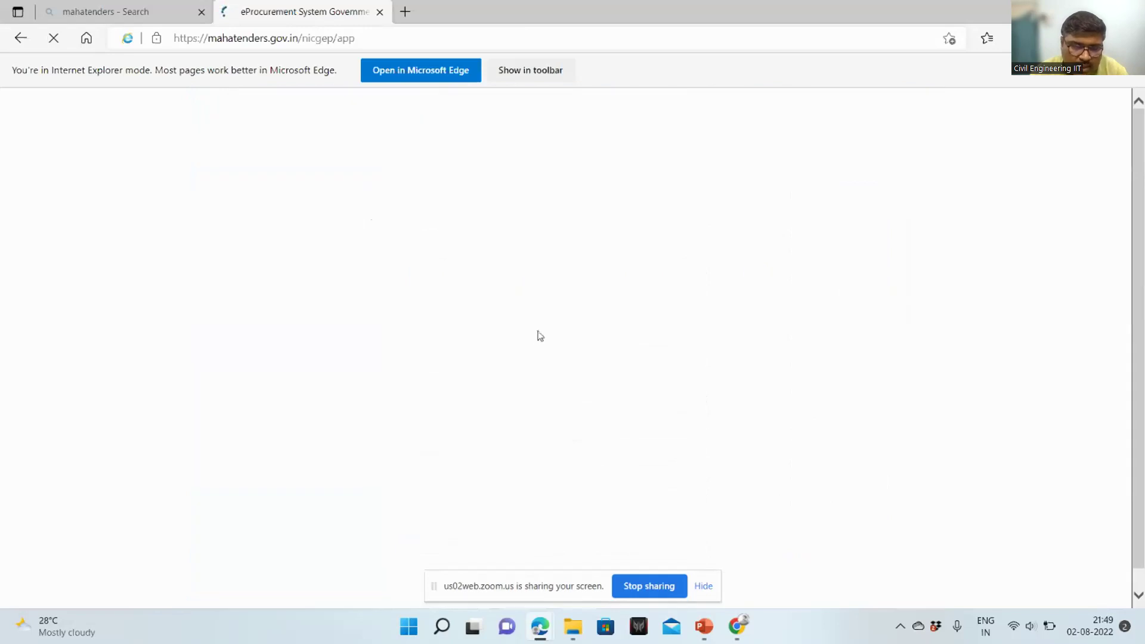
Tick mail alerts for Consumables (Hospital / Lab) and Farm Machinery and Equipments.
scroll(827, 386, down, 2)
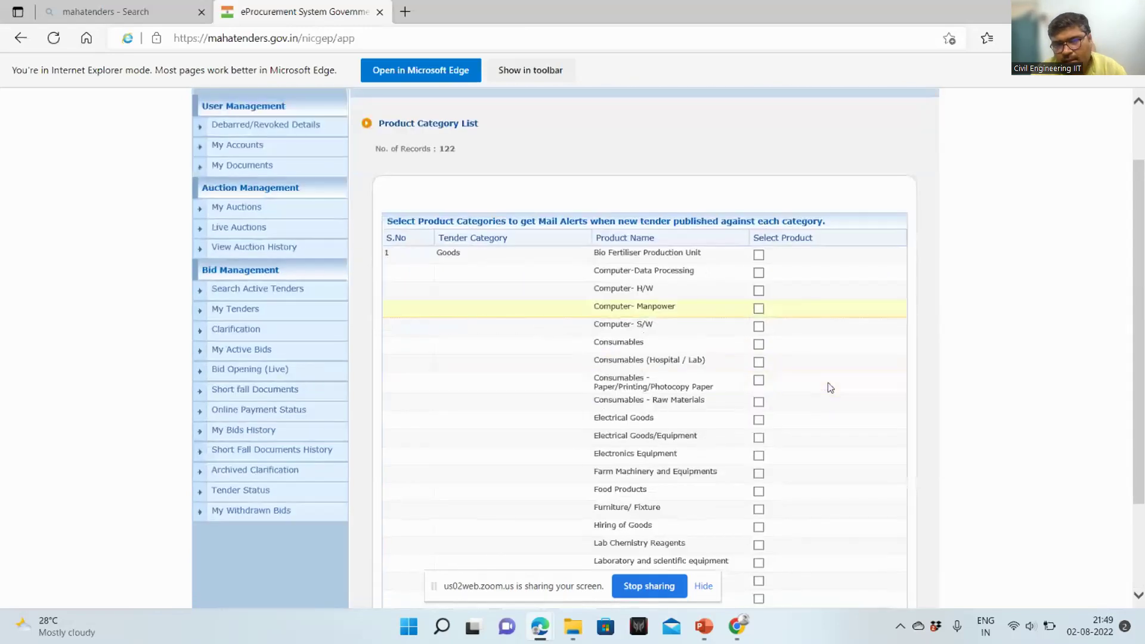
scroll(830, 388, down, 2)
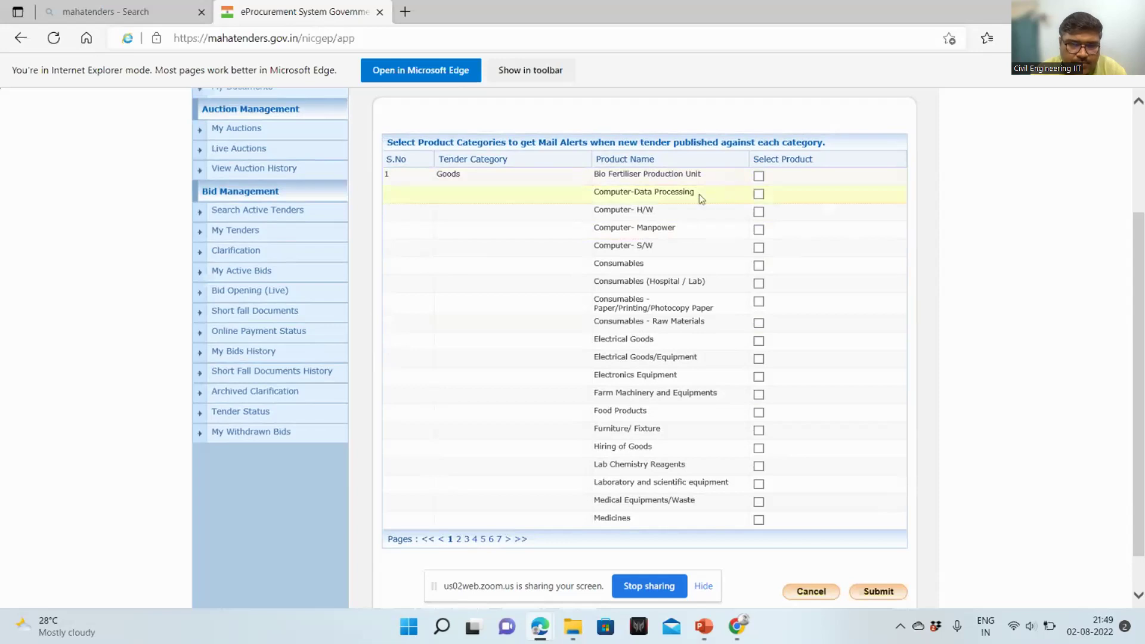
click(758, 286)
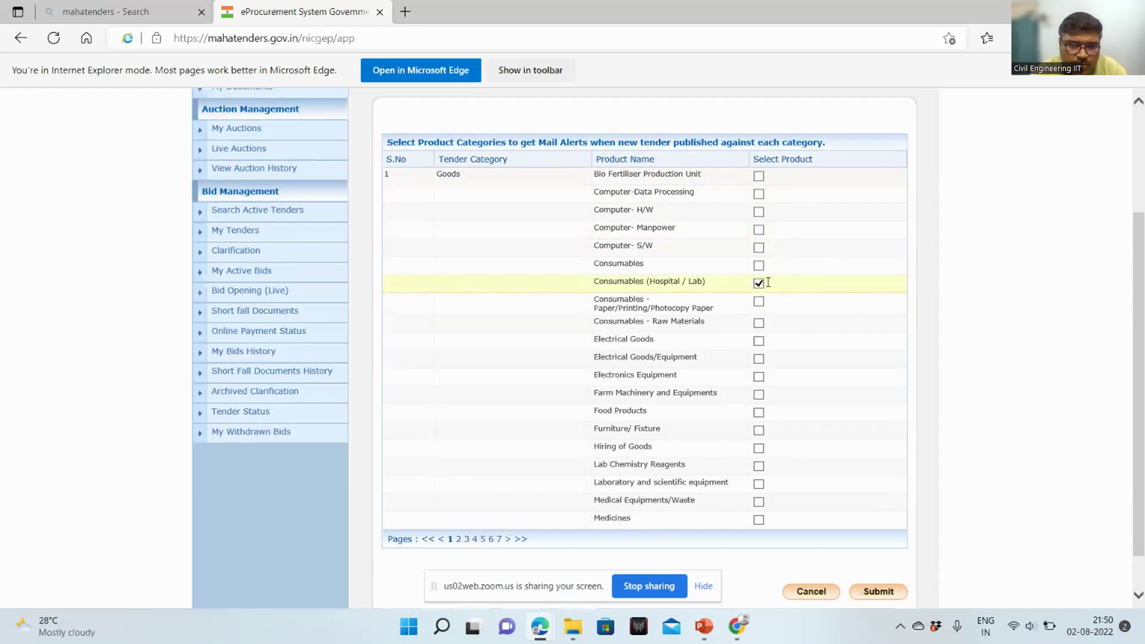
click(756, 396)
Untick the Farm Machinery and Equipments and Consumables (Hospital / Lab) alerts.
scroll(700, 435, down, 1)
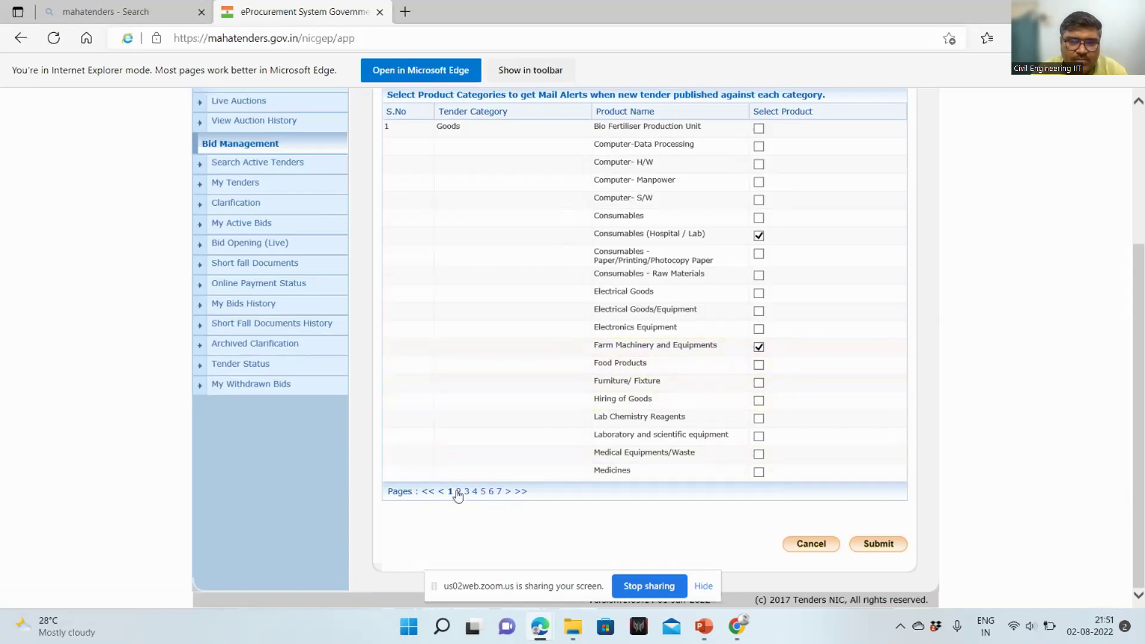
click(758, 346)
click(758, 236)
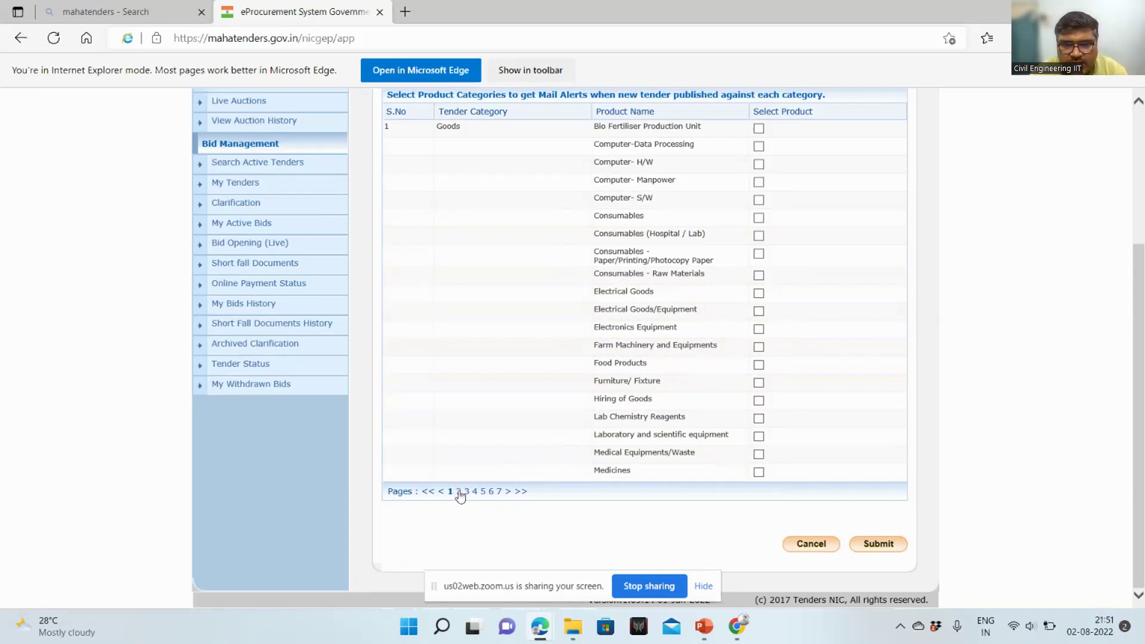
Move to page 4 of the product categories and try the Civil Works alert checkbox.
click(498, 492)
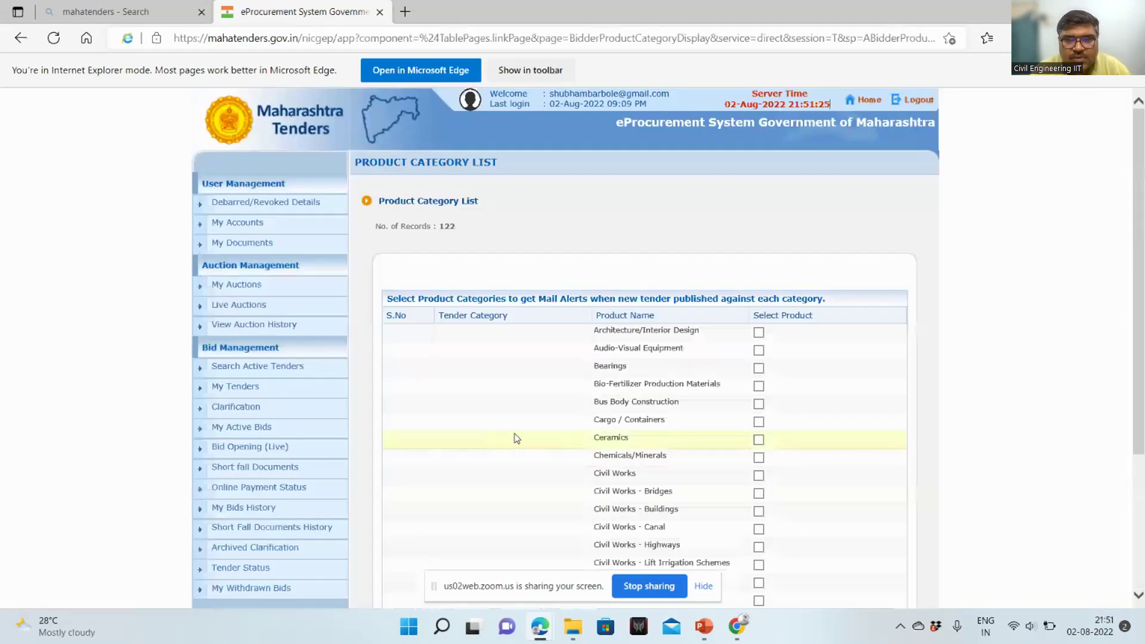
scroll(514, 438, down, 3)
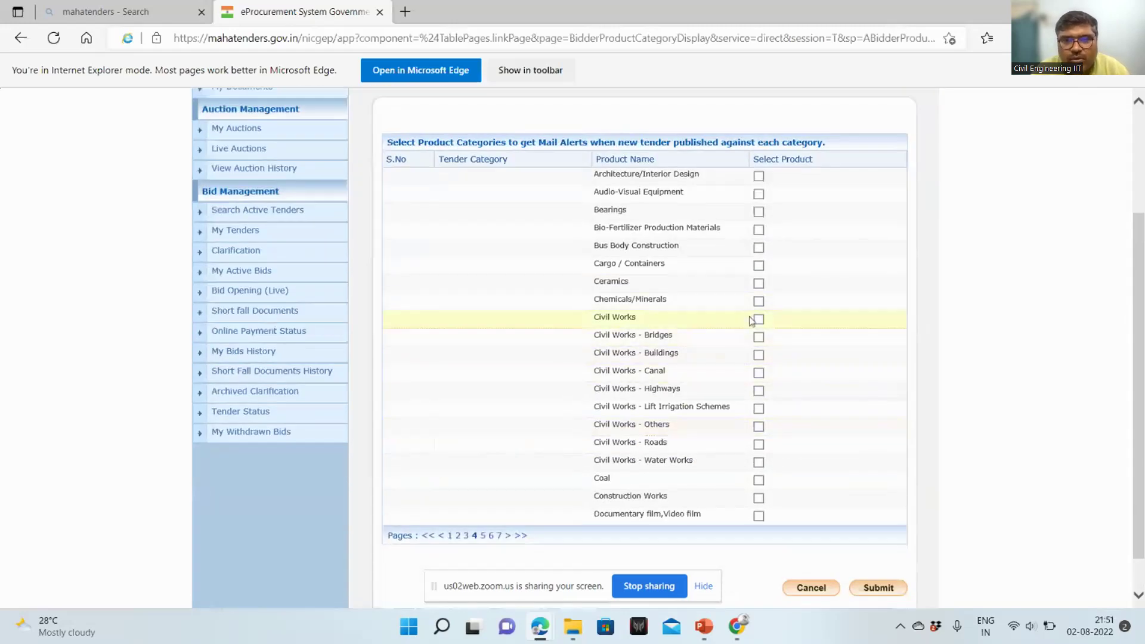
click(758, 320)
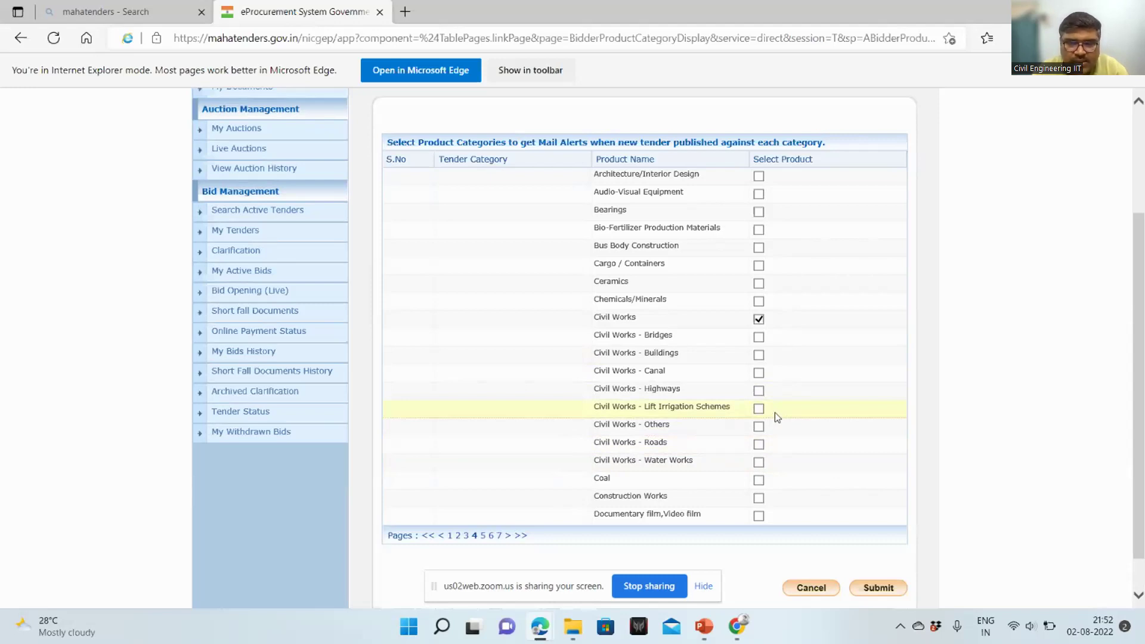
scroll(772, 423, down, 1)
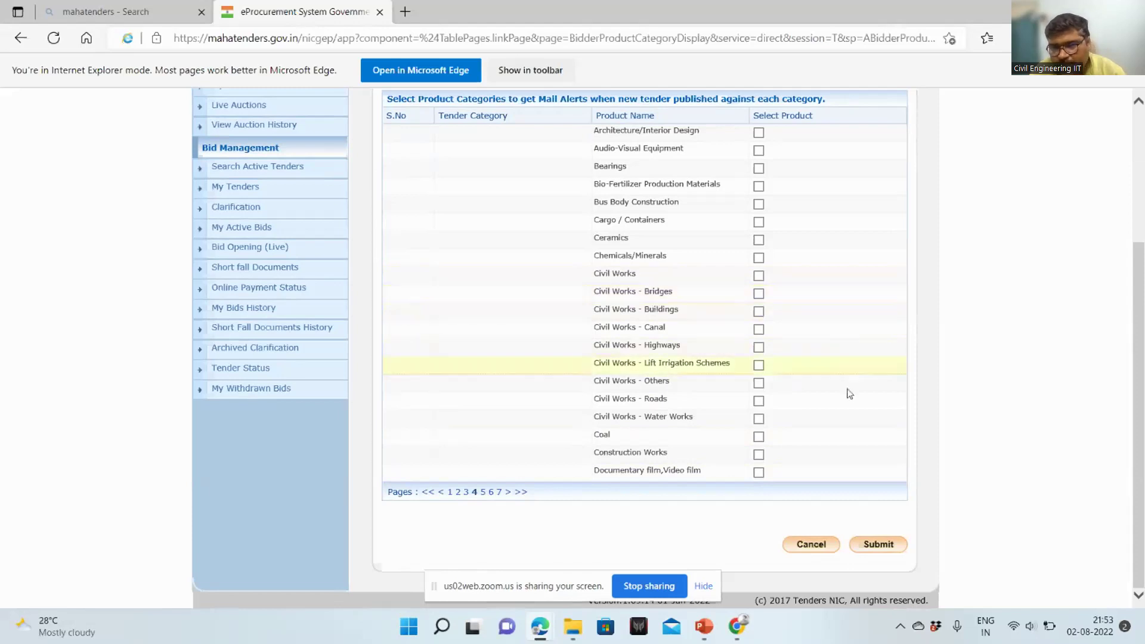
Cancel the category list and open GSTN Registration Information under Privileges.
click(806, 548)
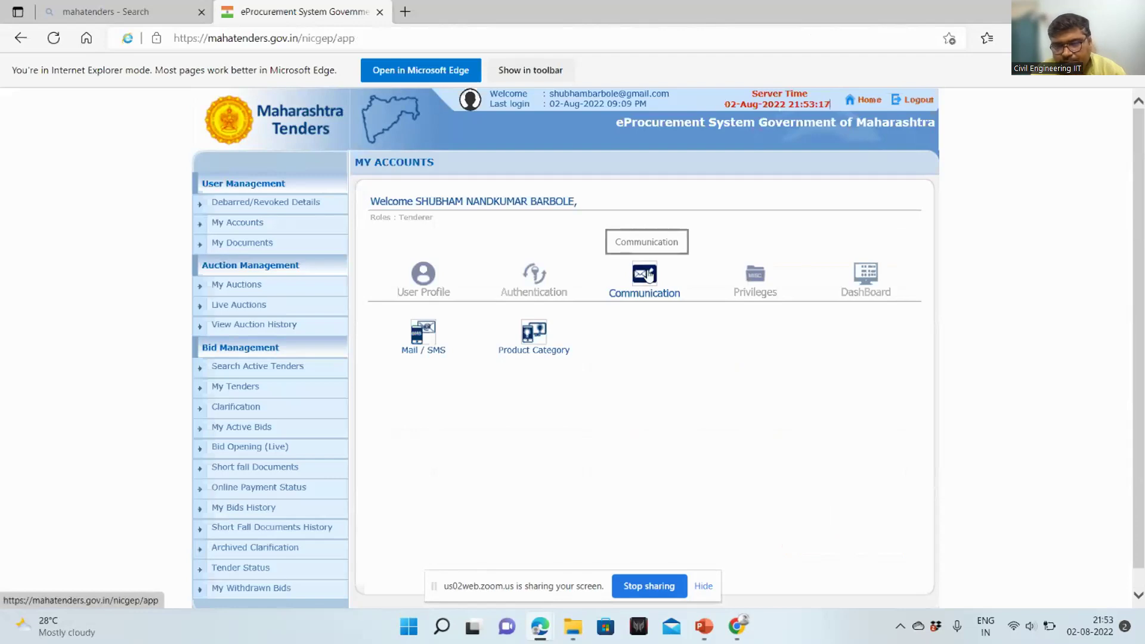
click(648, 274)
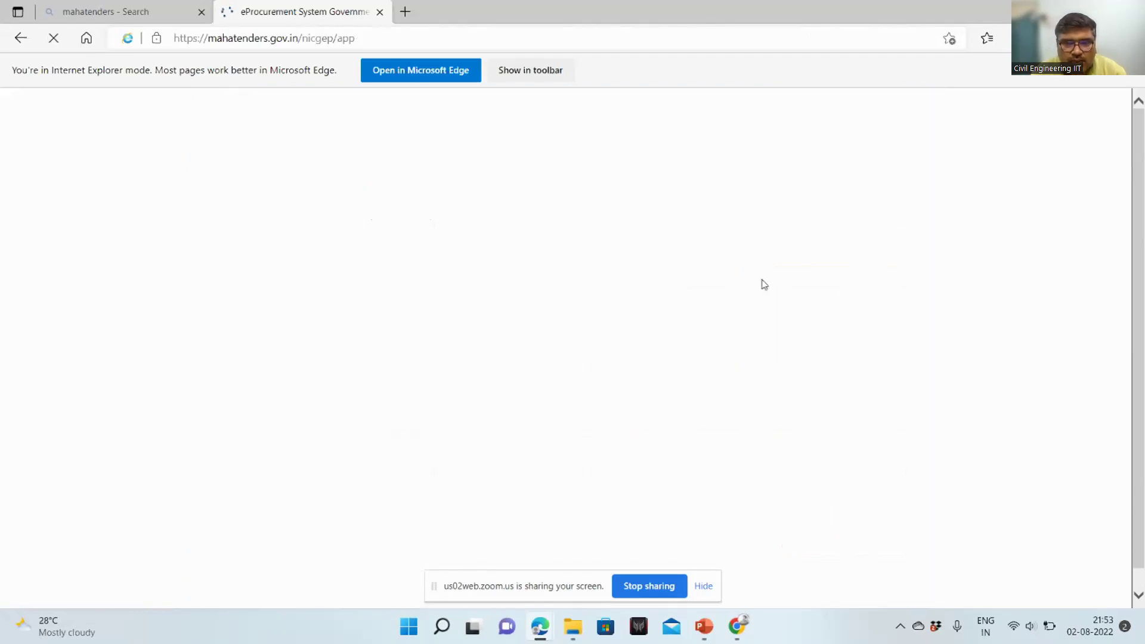
click(761, 280)
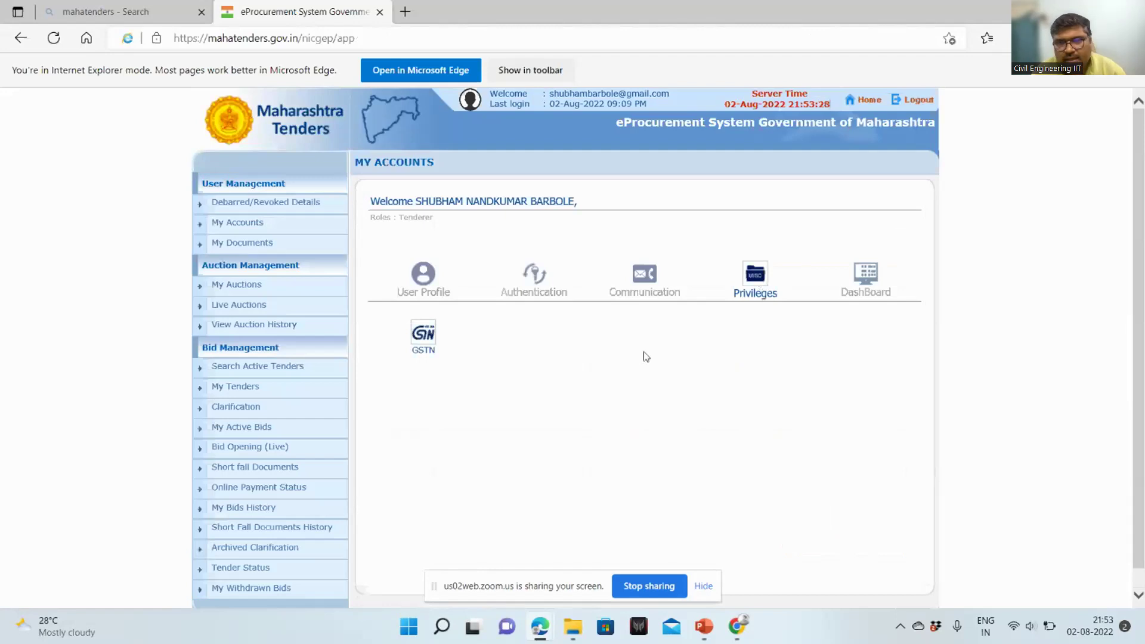
click(423, 340)
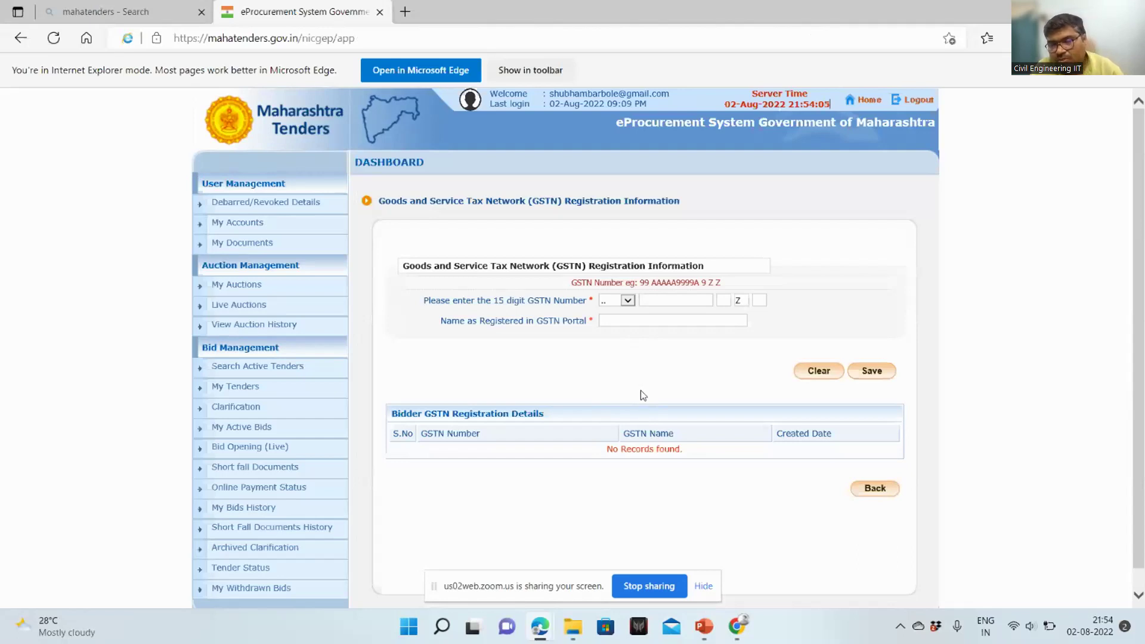
Browse the GSTN state-code list without selecting any code, then go back to My Accounts.
click(628, 301)
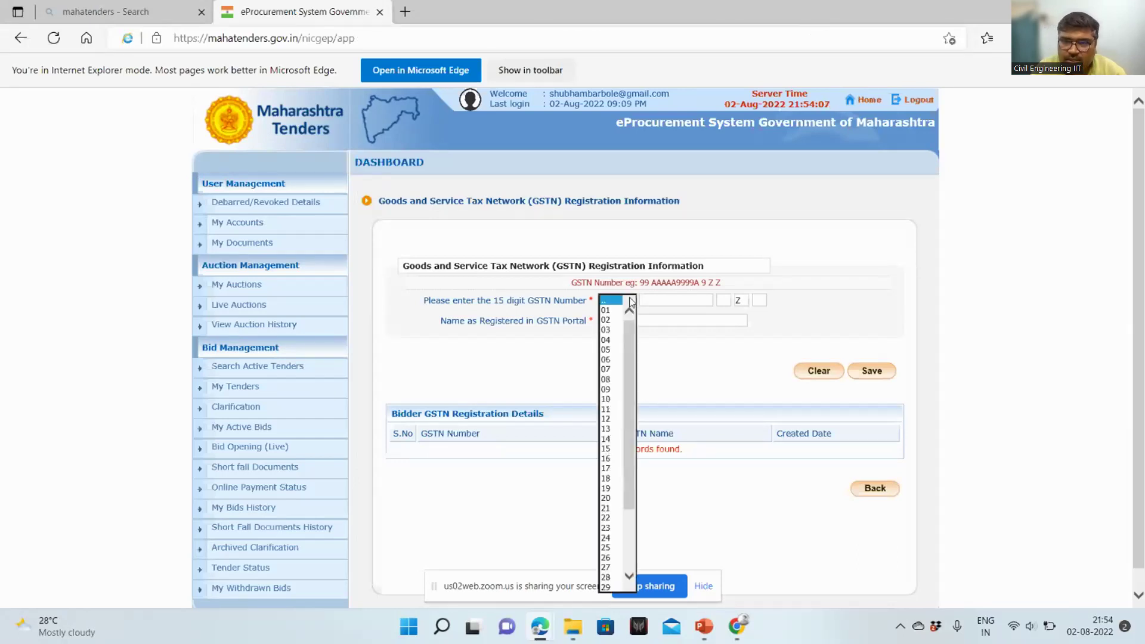
click(689, 354)
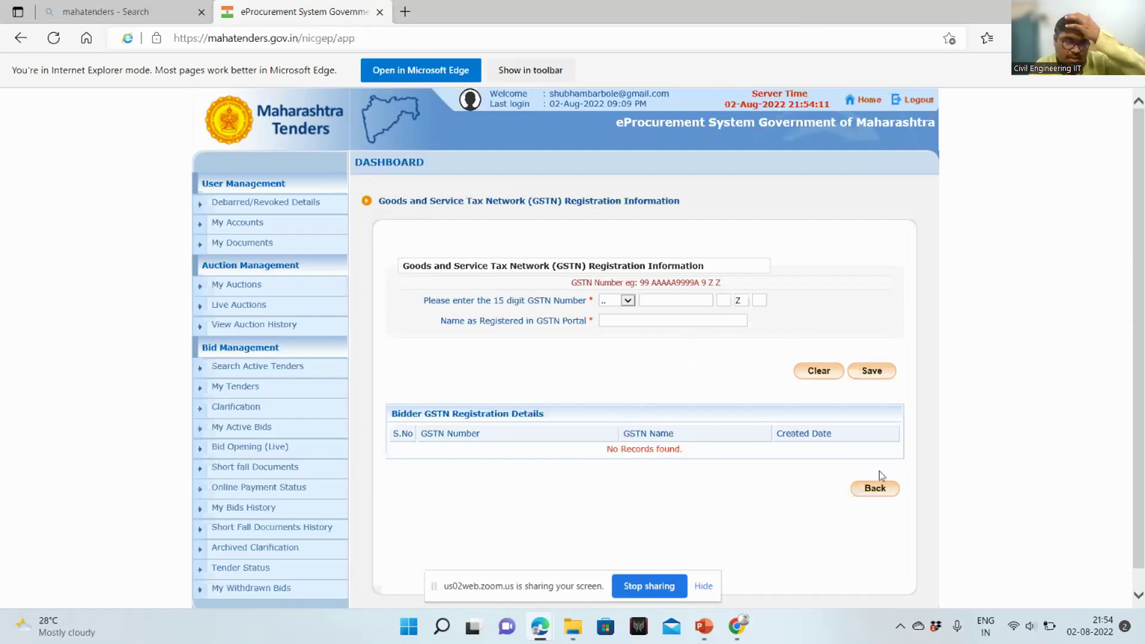
click(885, 488)
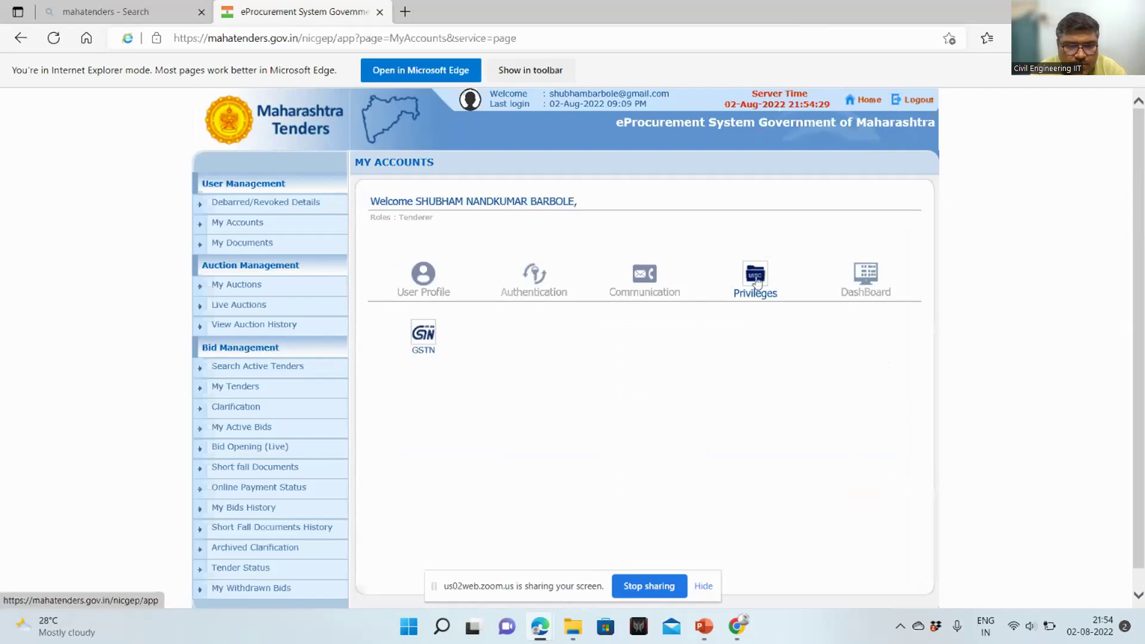
Expand the Privileges and DashBoard groups on My Accounts to show the User DashBoard option.
click(755, 282)
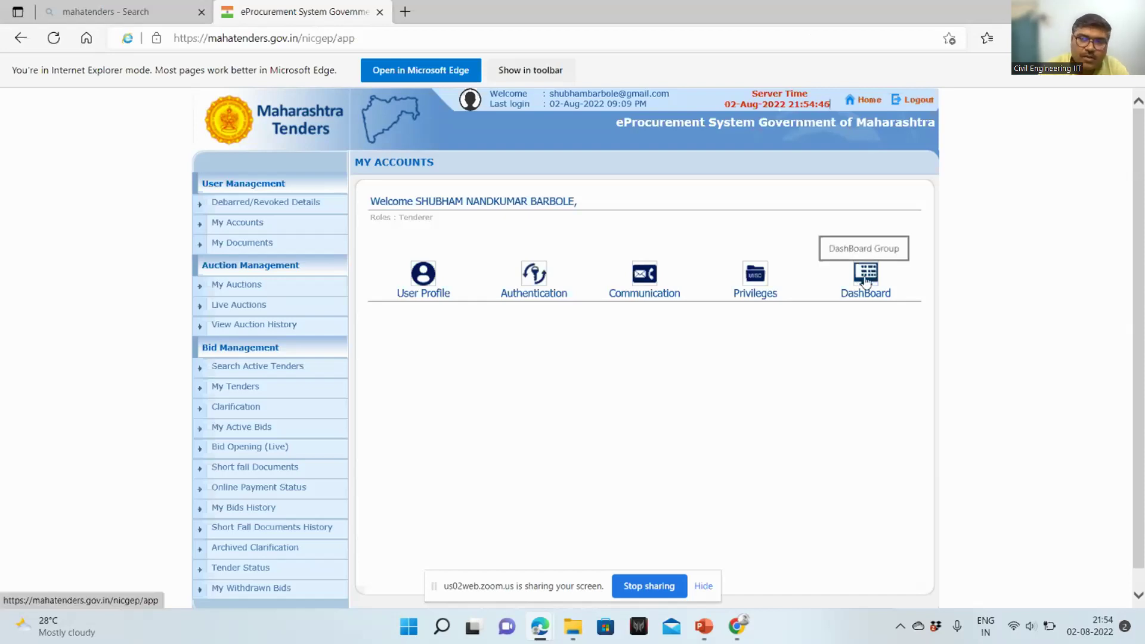
click(865, 282)
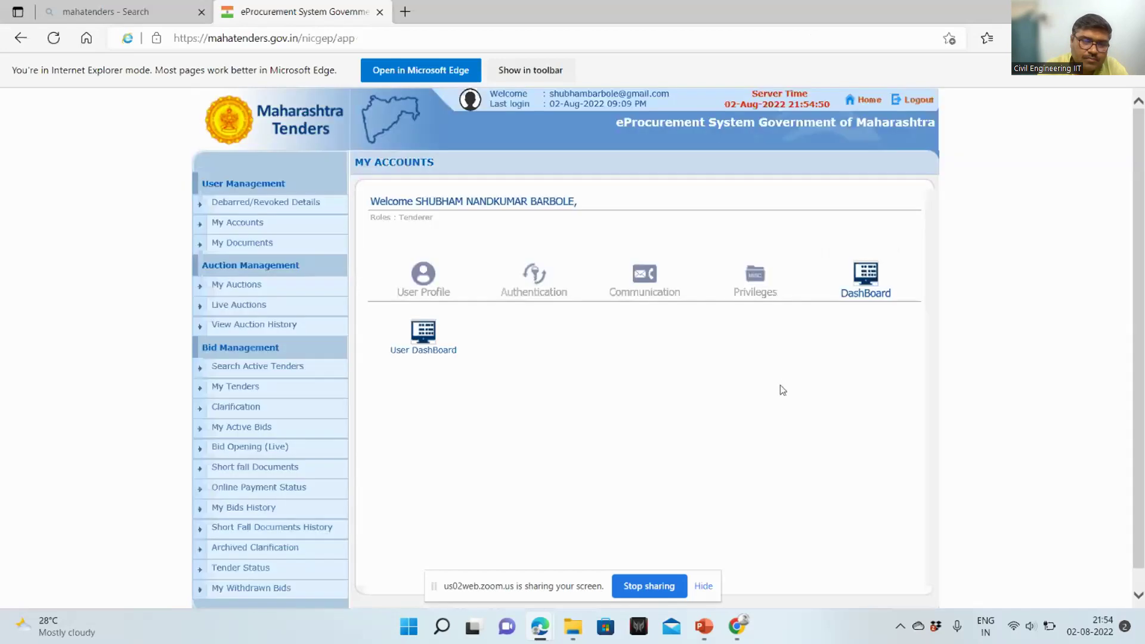
Review the User DashBoard, where every bid and auction counter reads 0, then return to My Accounts.
click(421, 338)
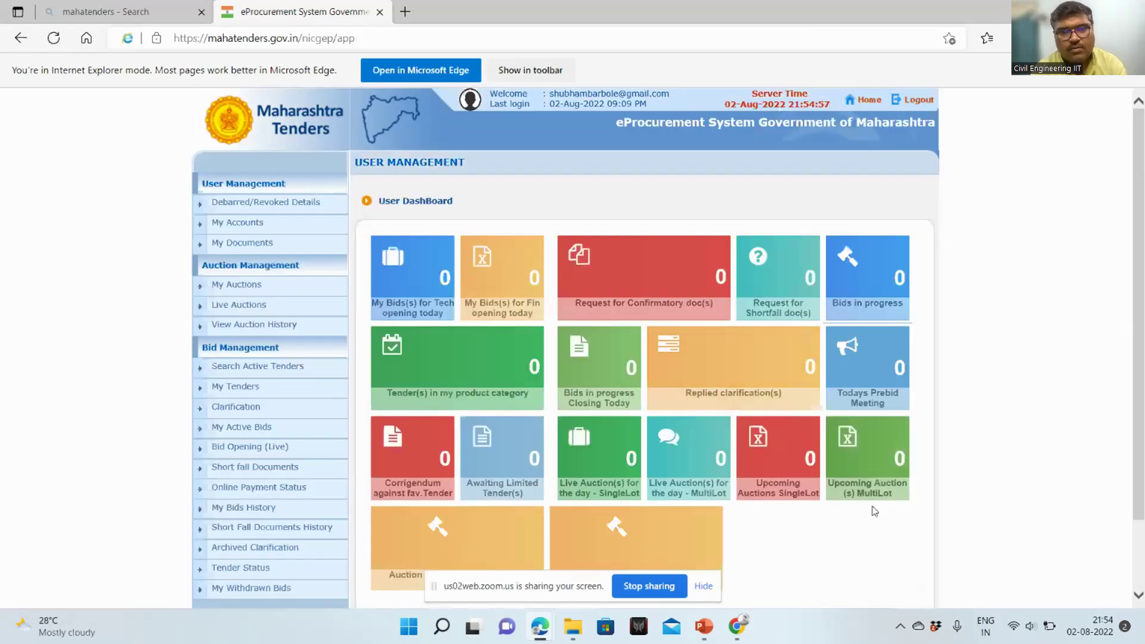
scroll(838, 527, down, 2)
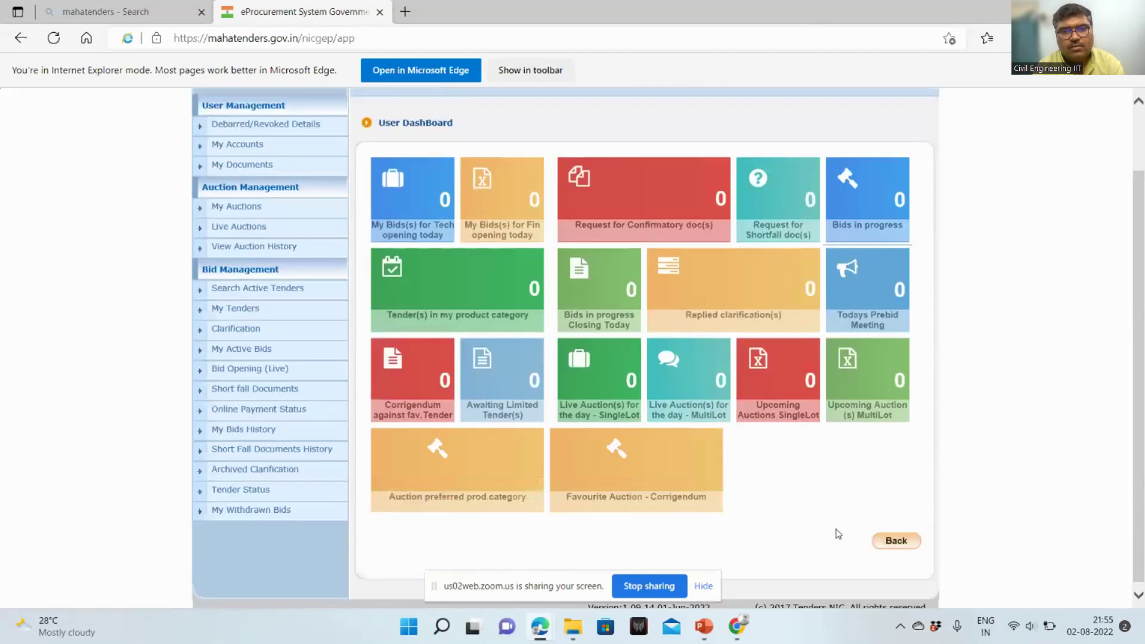
scroll(838, 533, up, 2)
scroll(837, 533, down, 2)
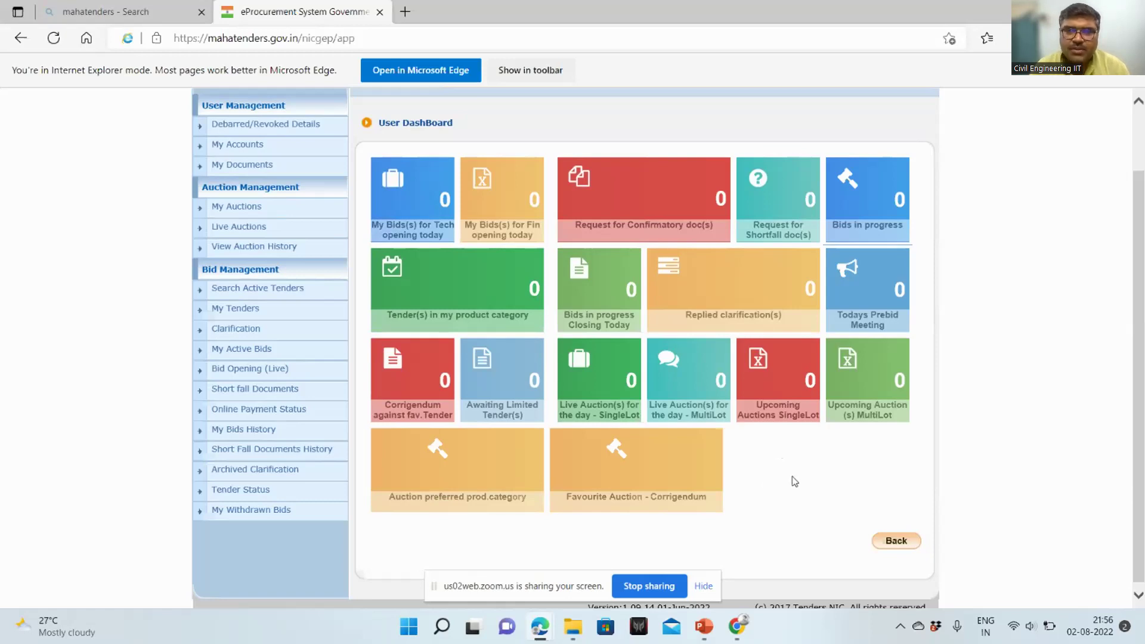
scroll(795, 481, up, 3)
scroll(794, 481, down, 3)
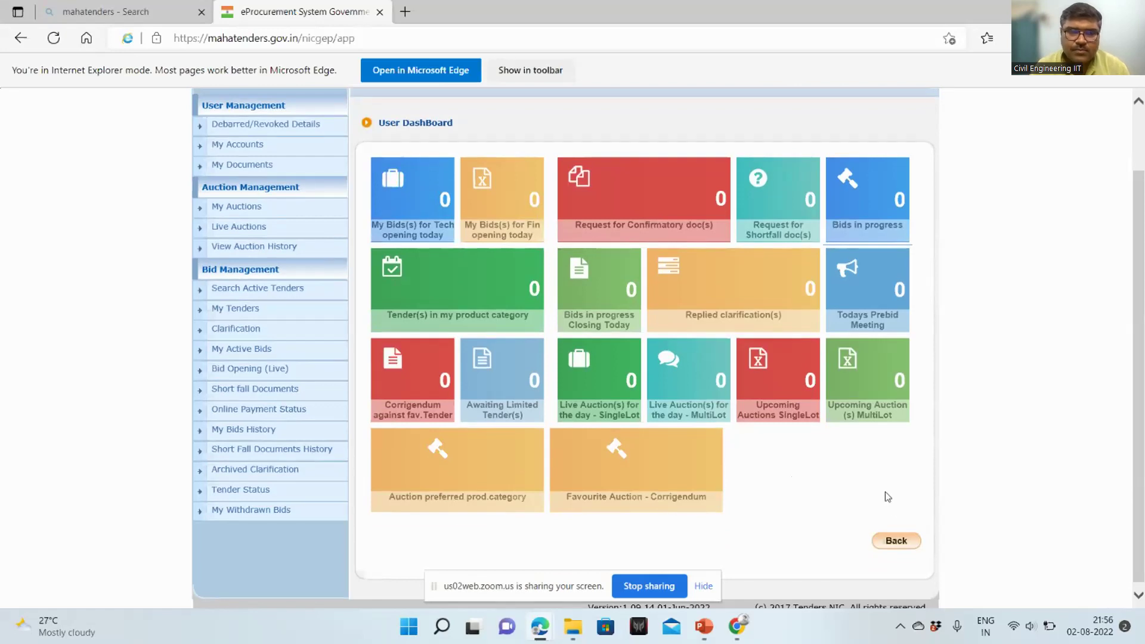
click(893, 540)
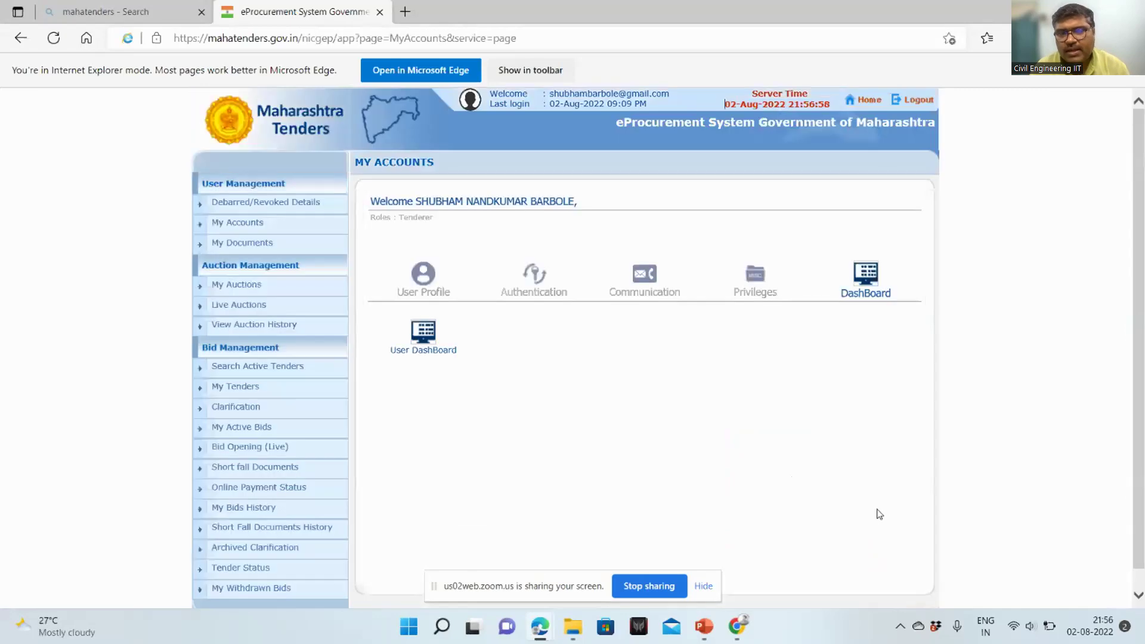
Open My Documents and scroll its list: every certificate entry is Nil, 0% of 25 MB used.
click(865, 283)
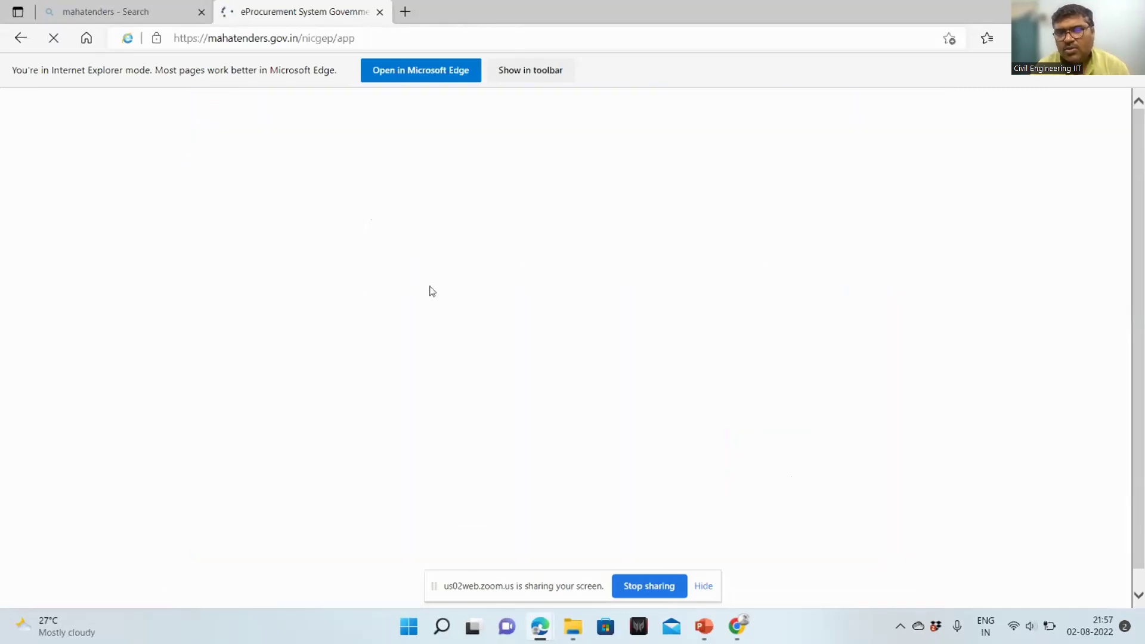
click(543, 287)
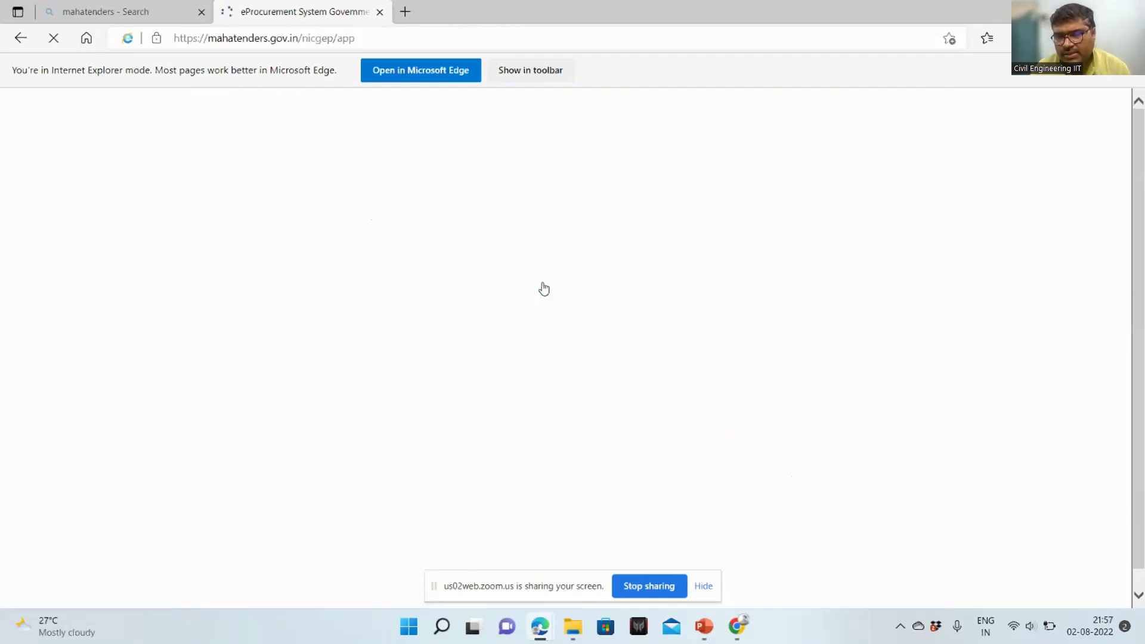
click(539, 347)
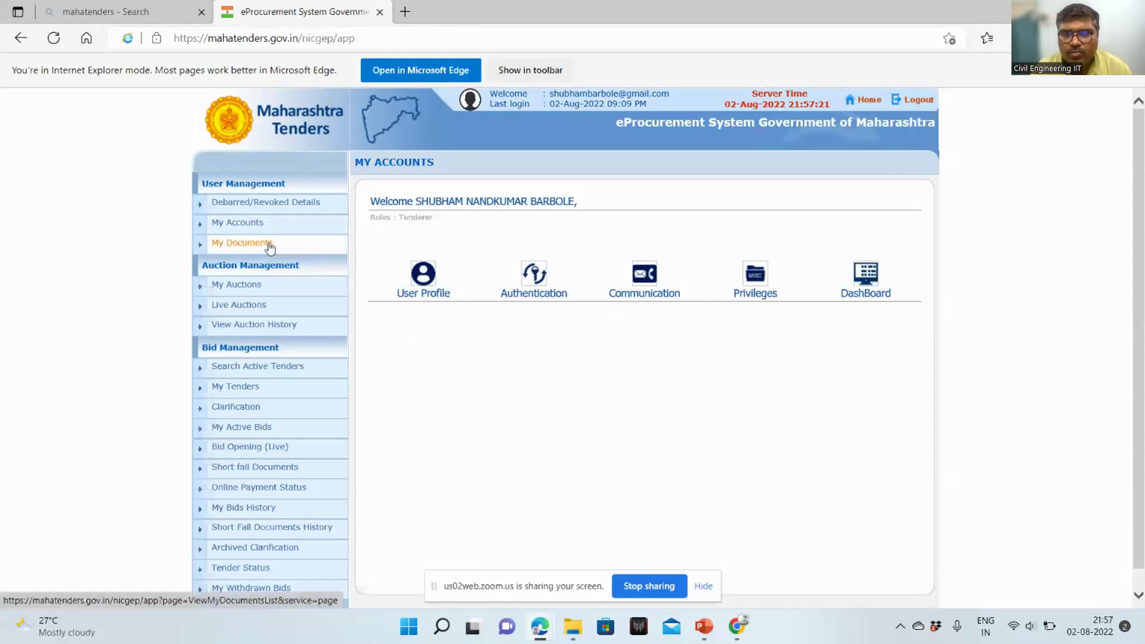
click(291, 243)
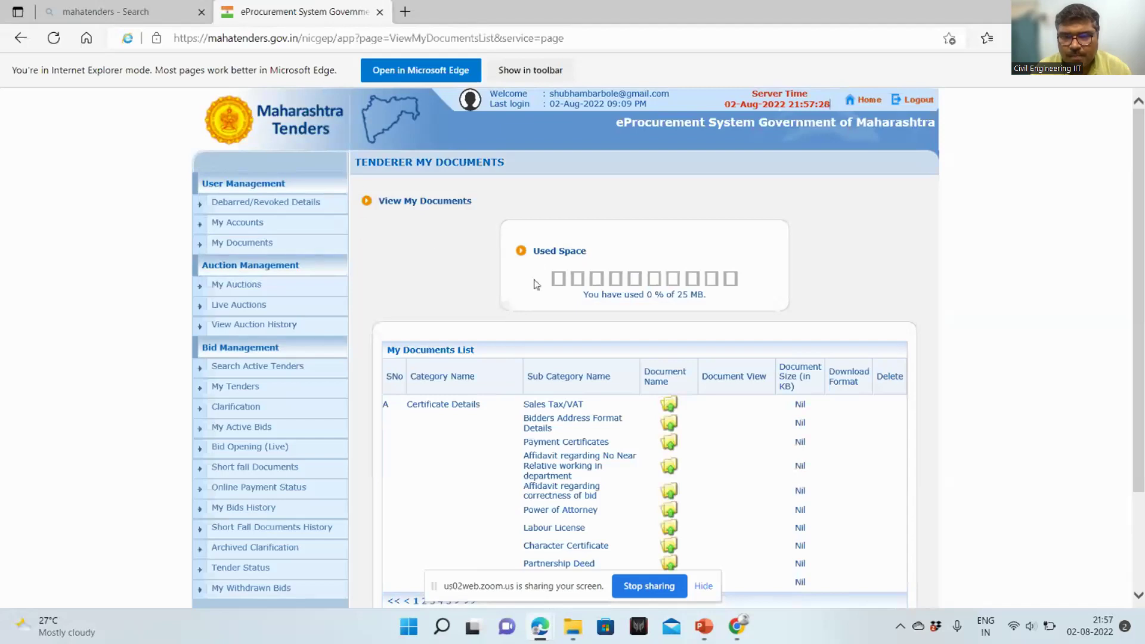
scroll(552, 304, down, 1)
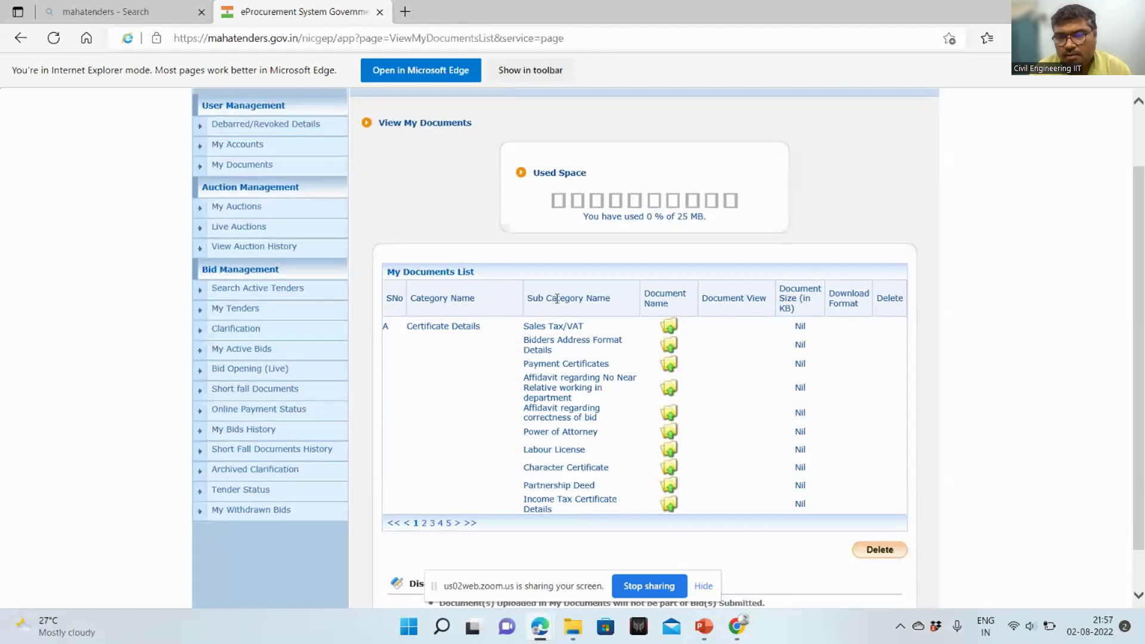
scroll(556, 298, down, 1)
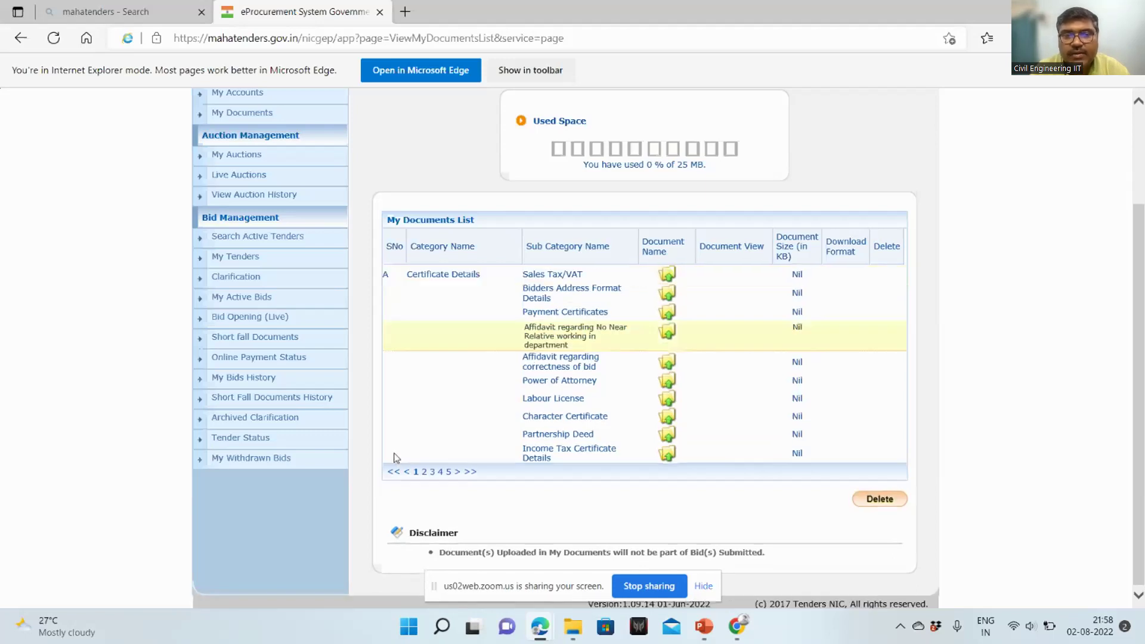
click(250, 441)
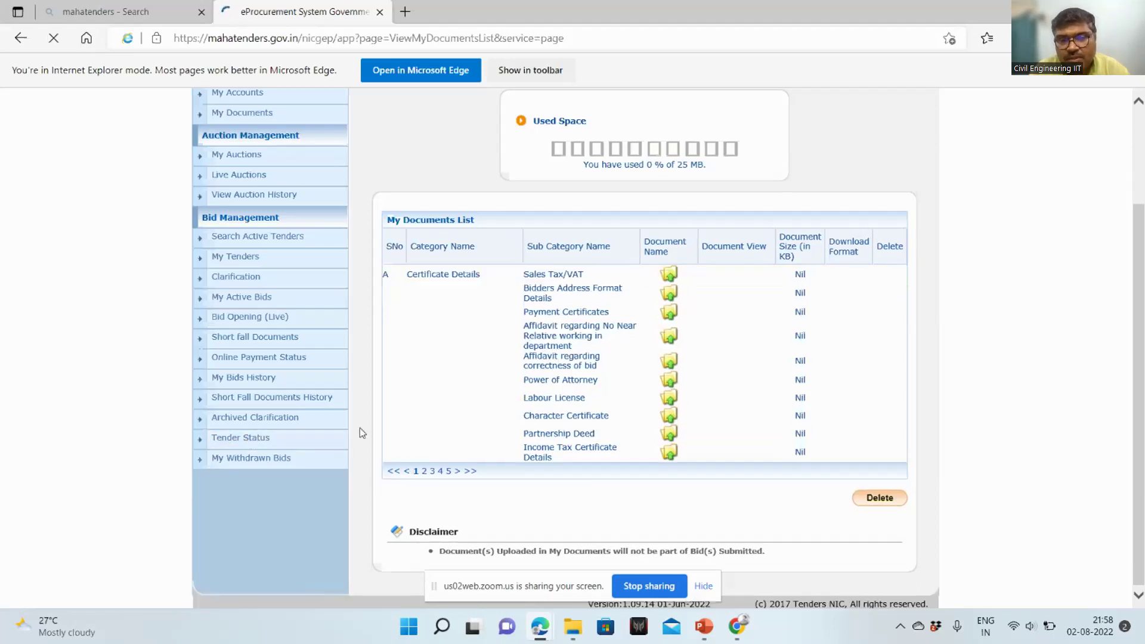
Scroll through the eight tenders' IDs, titles and stages: Cancelled, To_be_Opened, Financial Evaluation, AOC.
scroll(544, 418, down, 4)
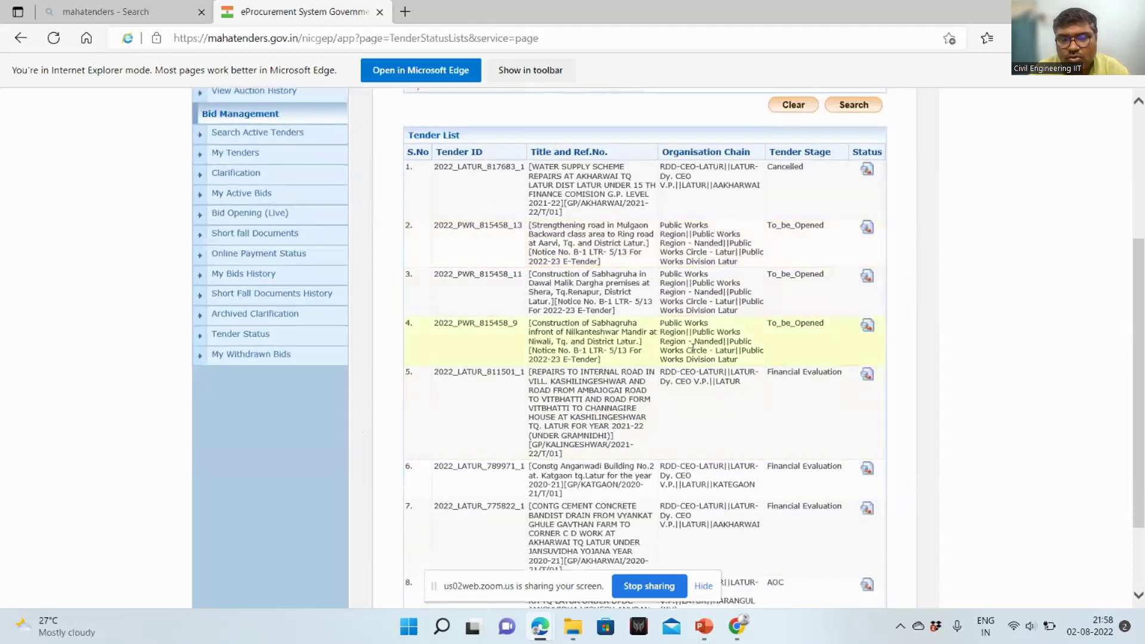
scroll(827, 428, down, 3)
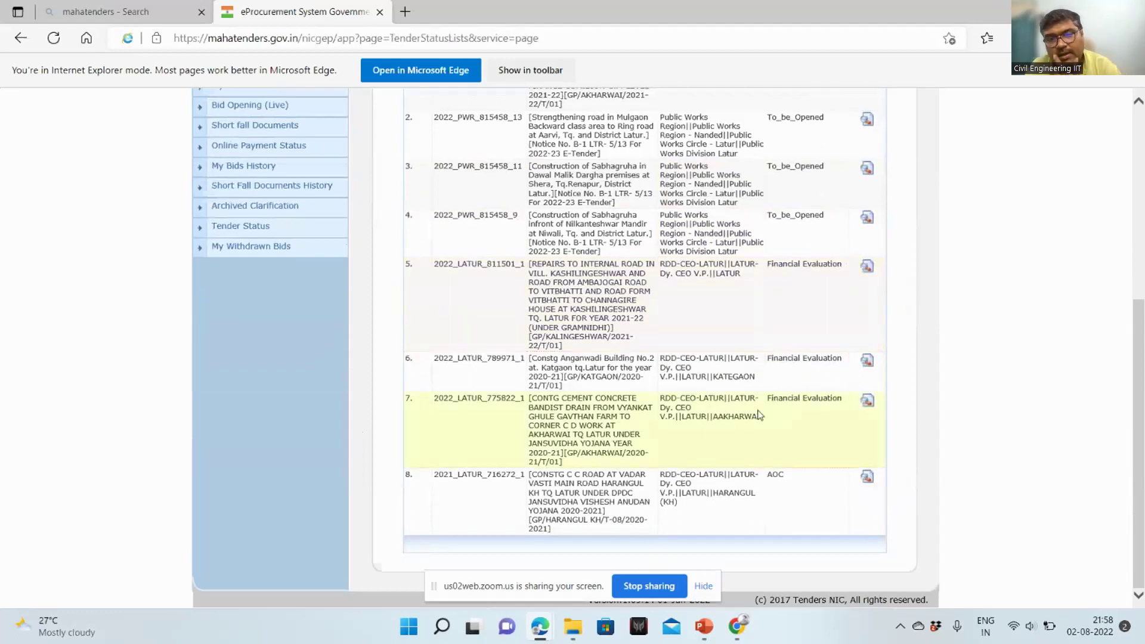
scroll(758, 415, up, 8)
scroll(759, 412, down, 6)
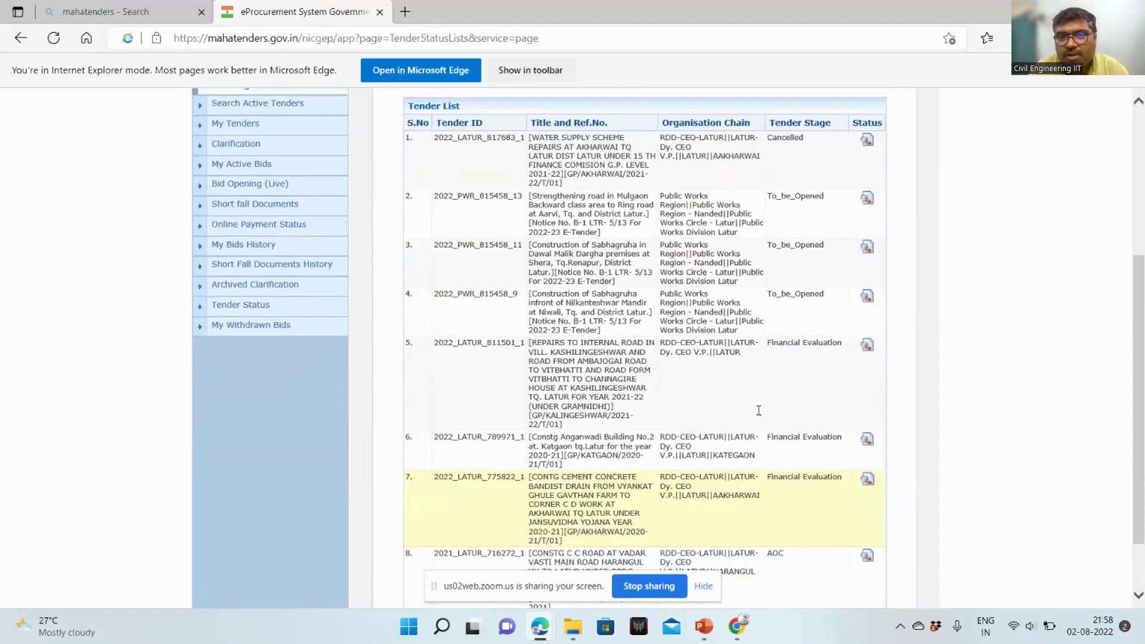
scroll(759, 410, down, 3)
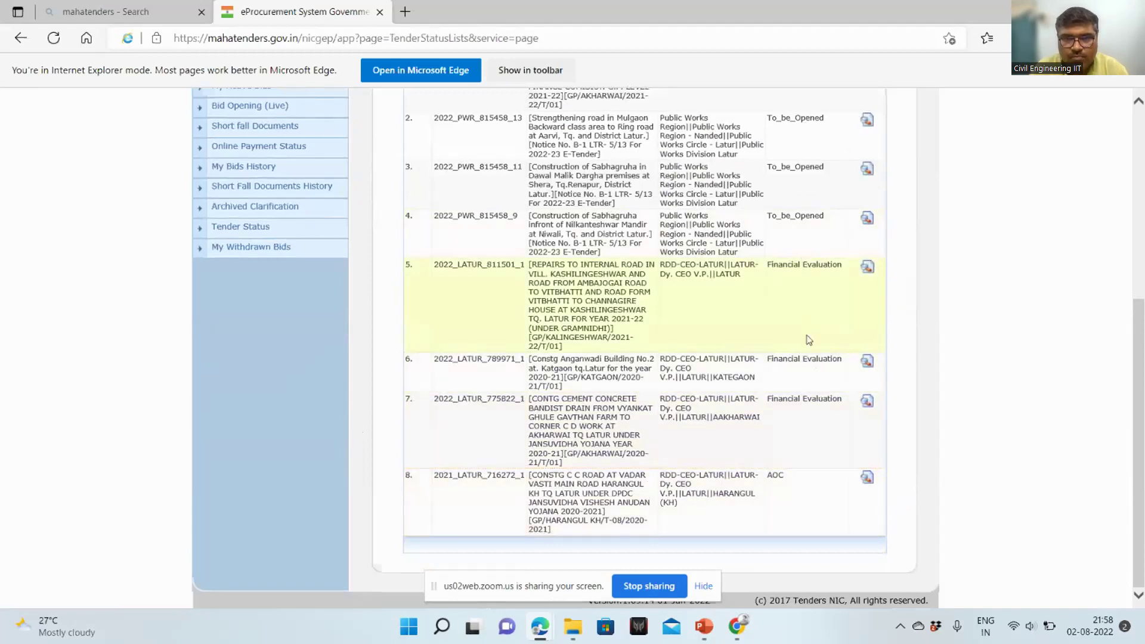
scroll(807, 338, up, 3)
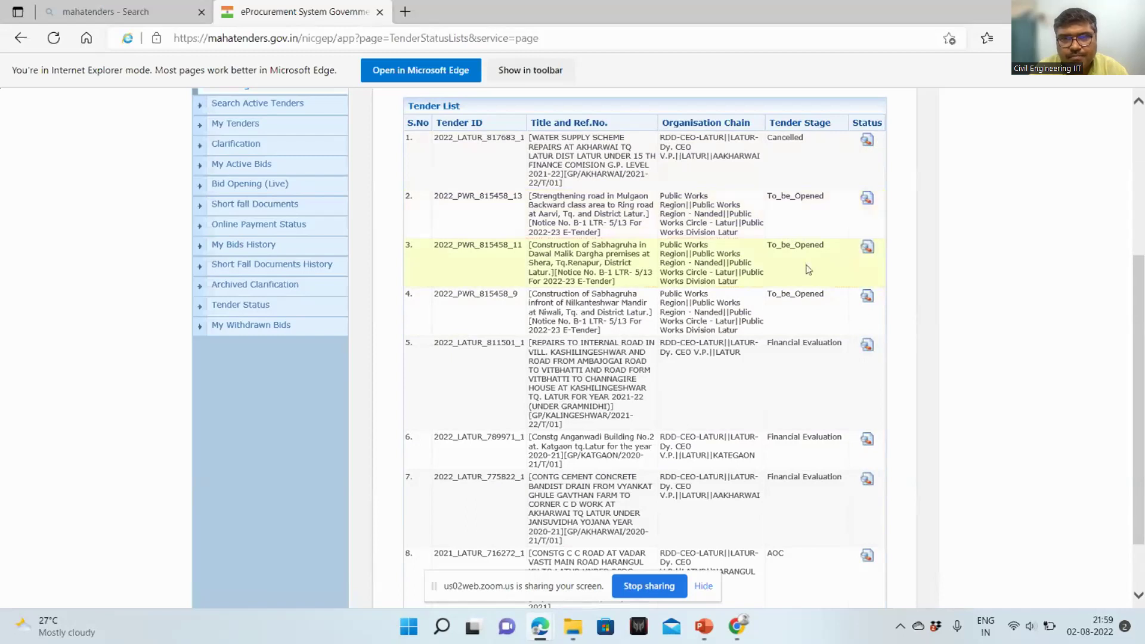
scroll(801, 313, down, 2)
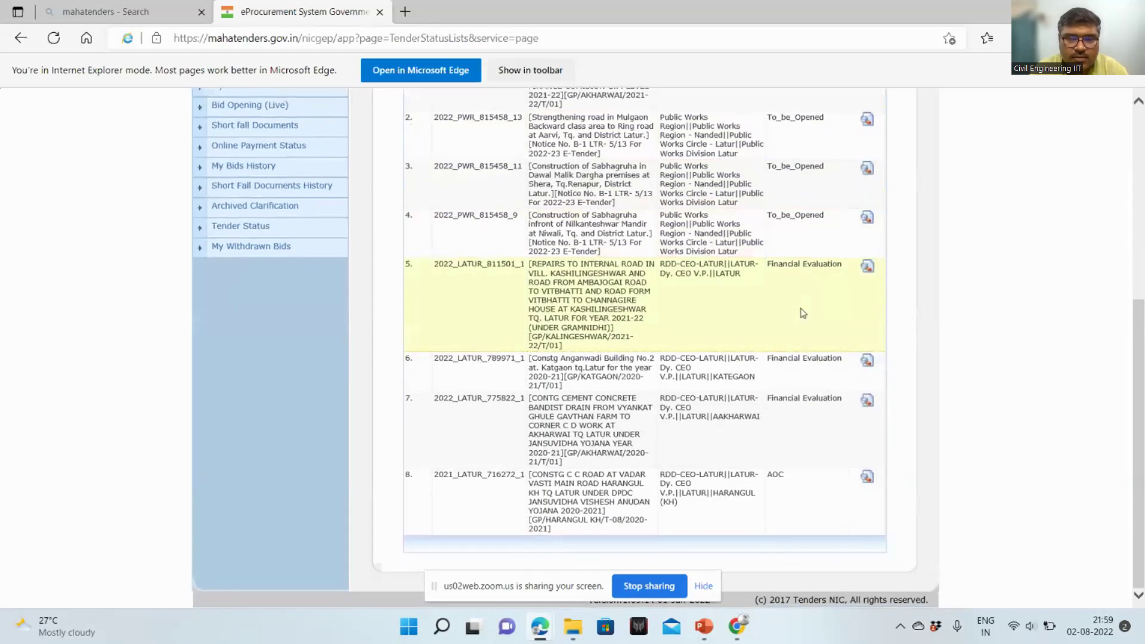
scroll(802, 312, up, 6)
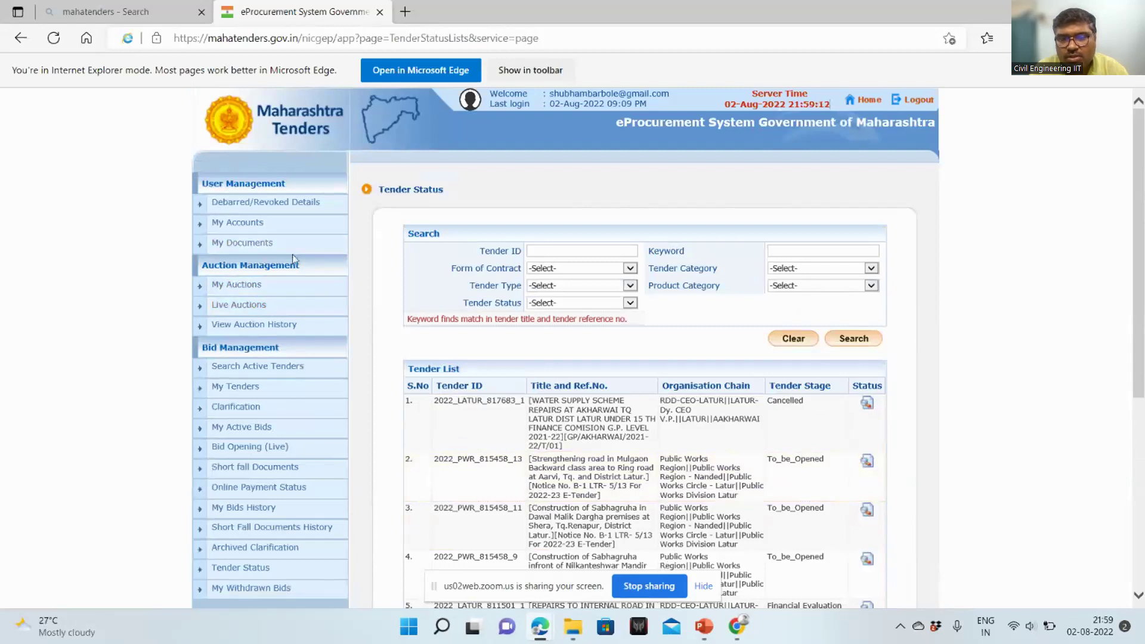
scroll(897, 445, down, 4)
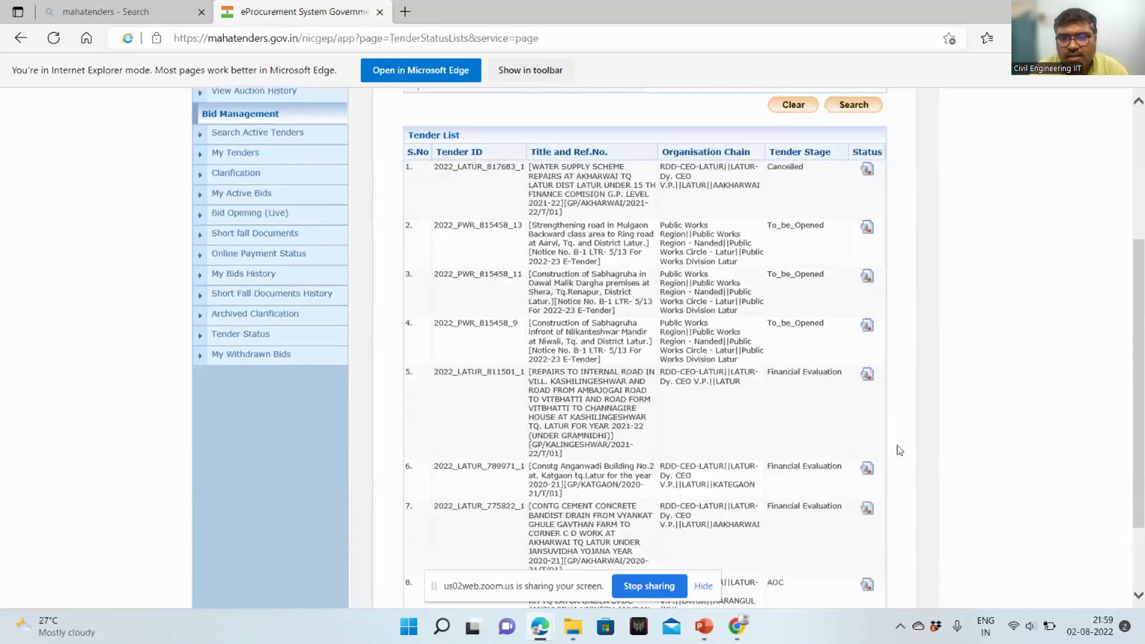
Check stages of 2022_PWR_815458_11, then 2021_LATUR_716272_1 (all five complete), and open its stage summary.
click(866, 277)
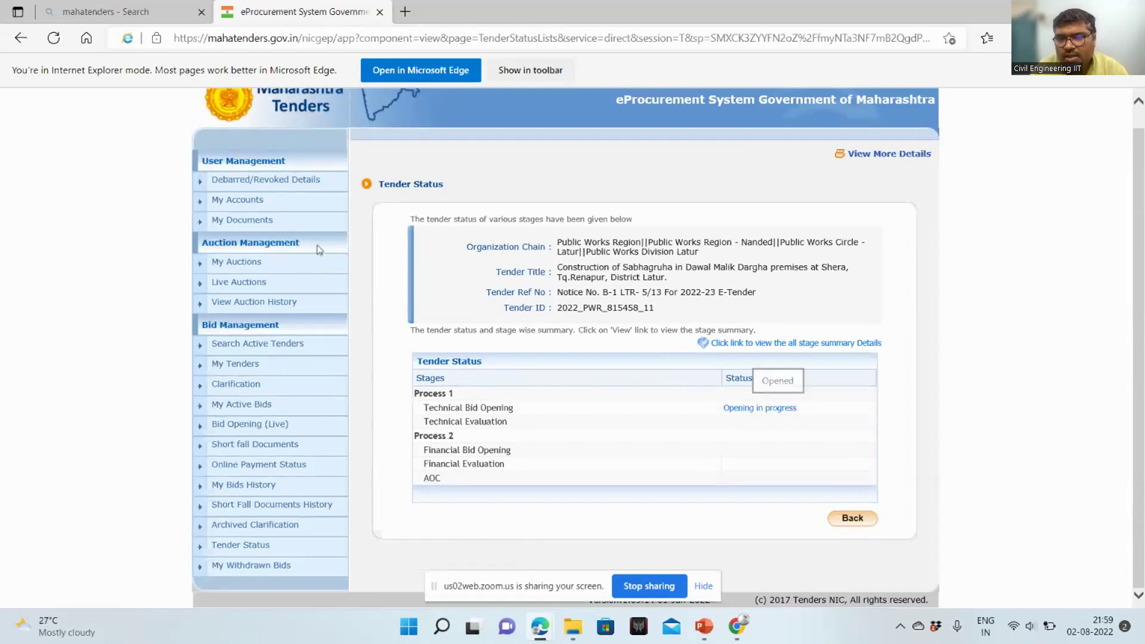
click(860, 520)
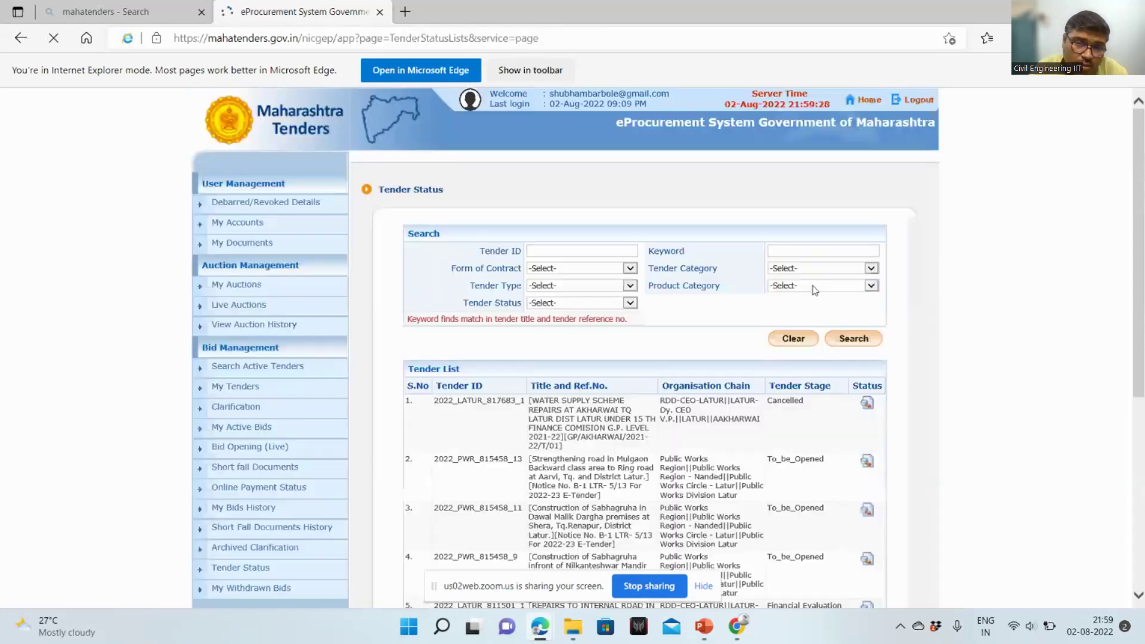
scroll(812, 286, down, 6)
click(869, 478)
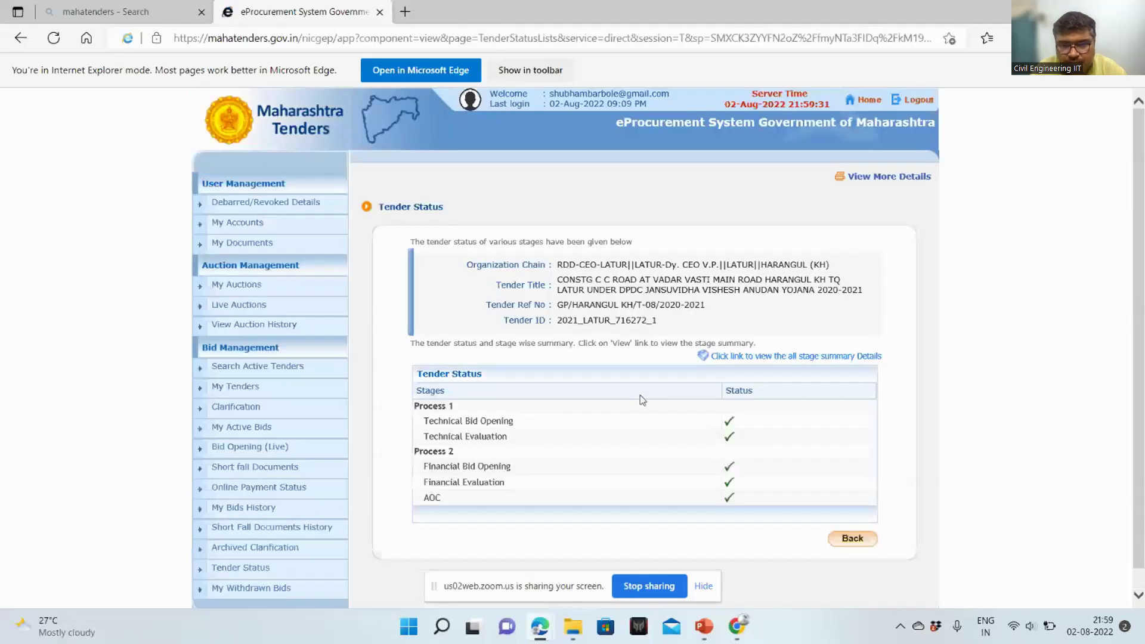
scroll(831, 456, down, 1)
click(807, 334)
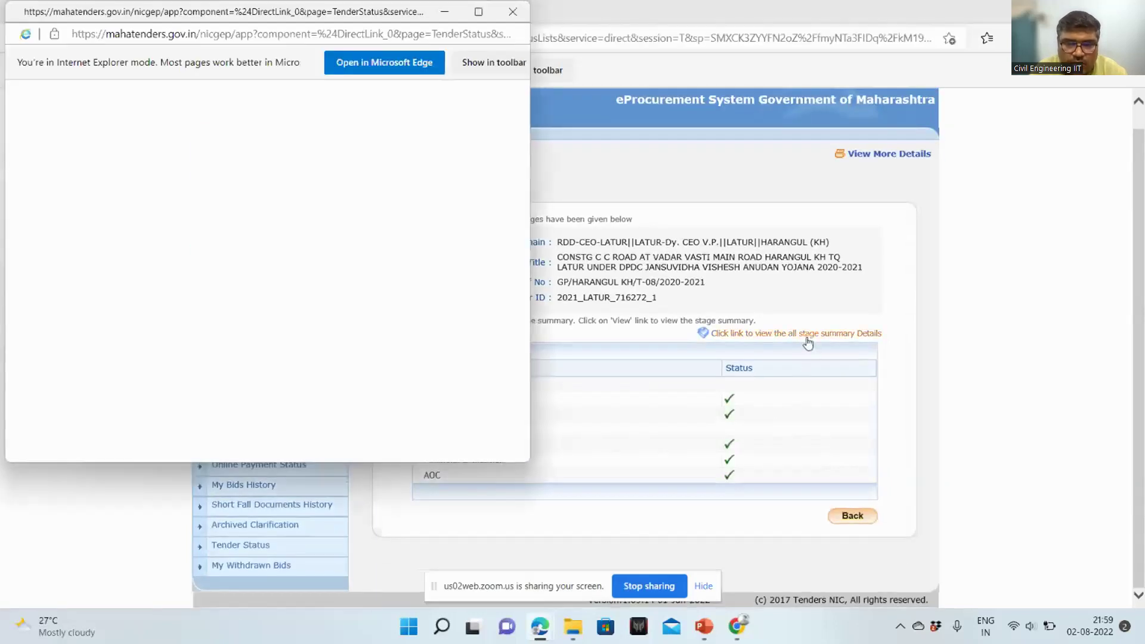
drag(634, 167, 637, 198)
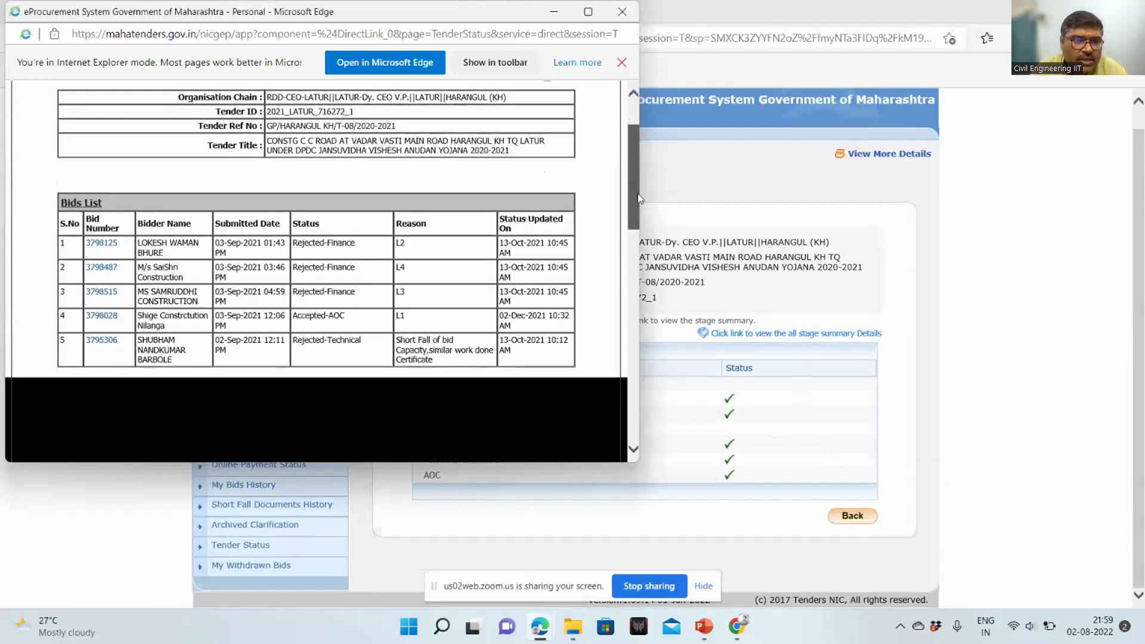
click(591, 12)
scroll(650, 230, down, 5)
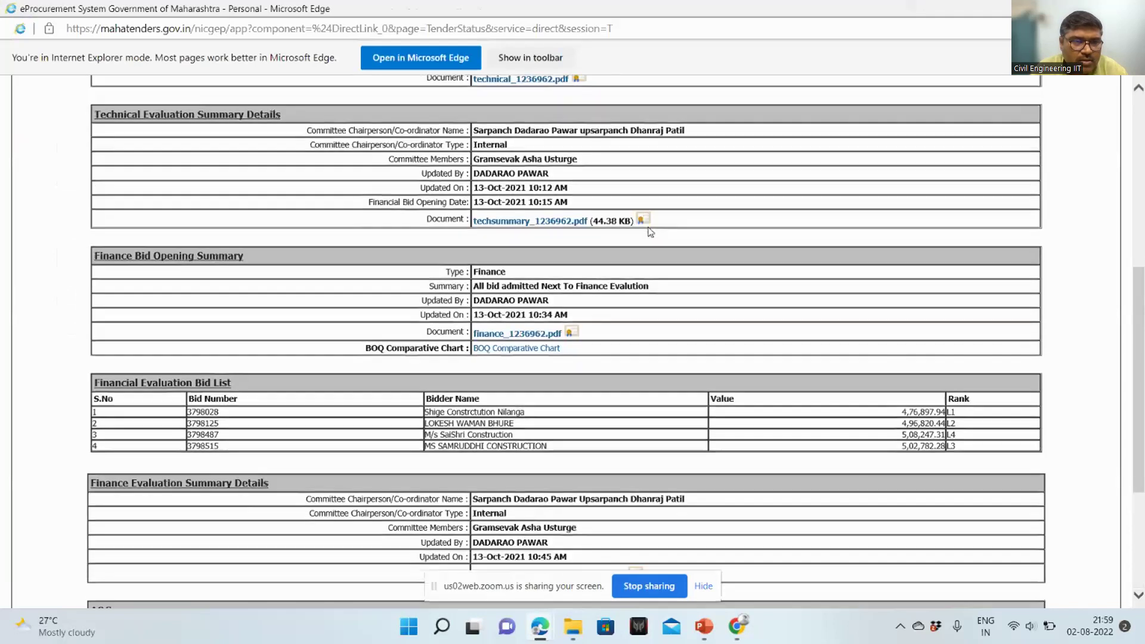
scroll(650, 231, down, 4)
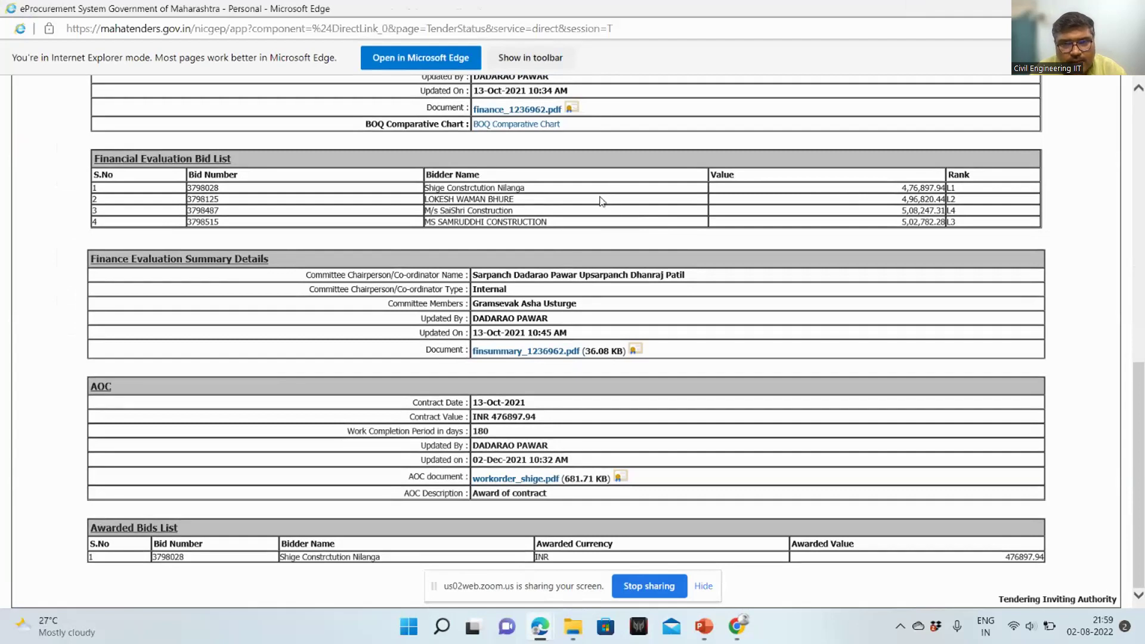
scroll(656, 253, up, 10)
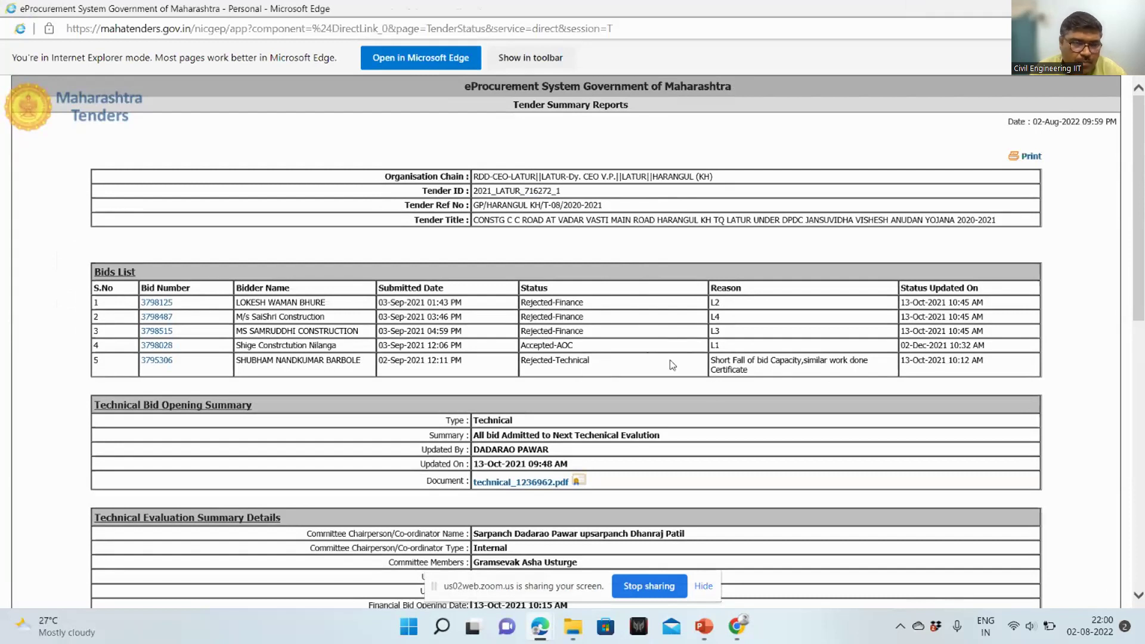
scroll(671, 361, down, 1)
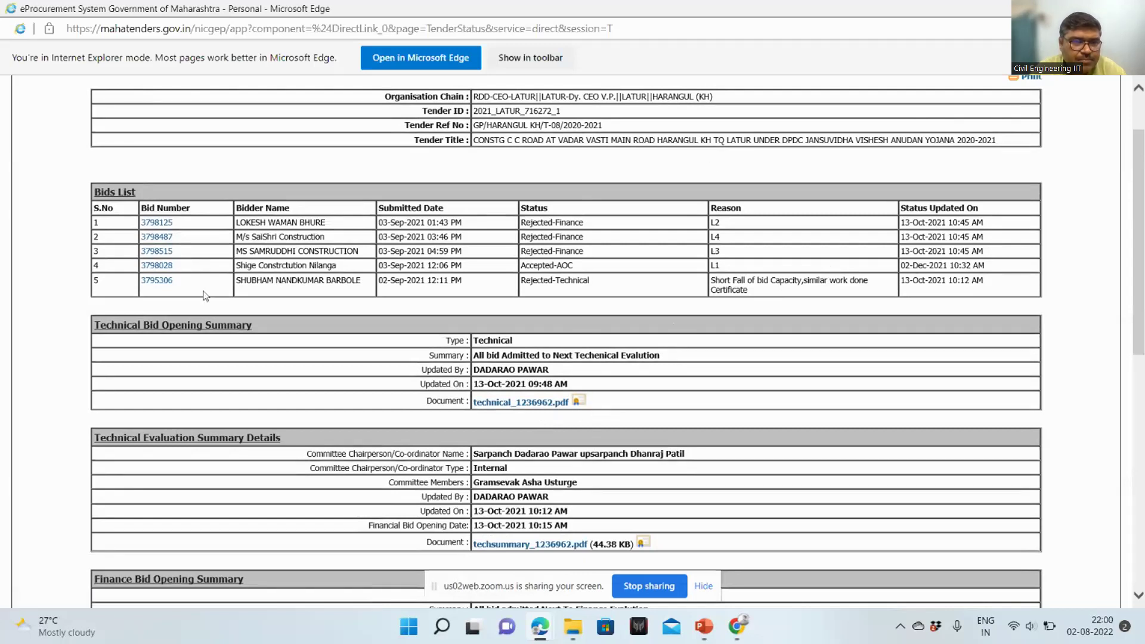
click(163, 286)
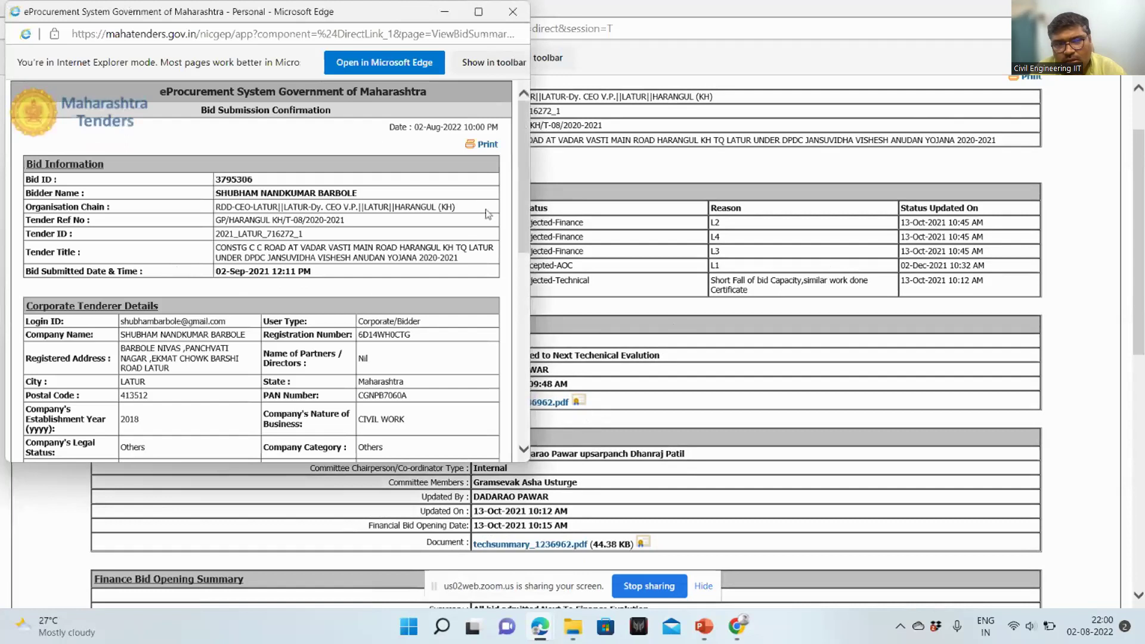
Download the bid's 4.12 MB merged signed fee and EMD PDF and choose to open it.
drag(523, 206, 520, 398)
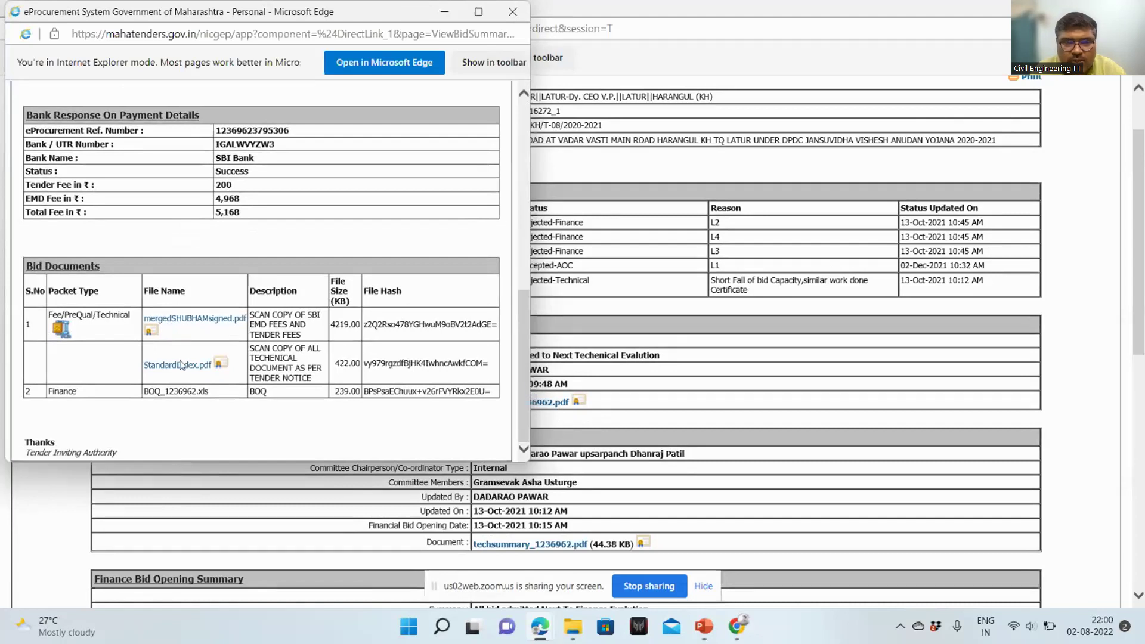
click(198, 325)
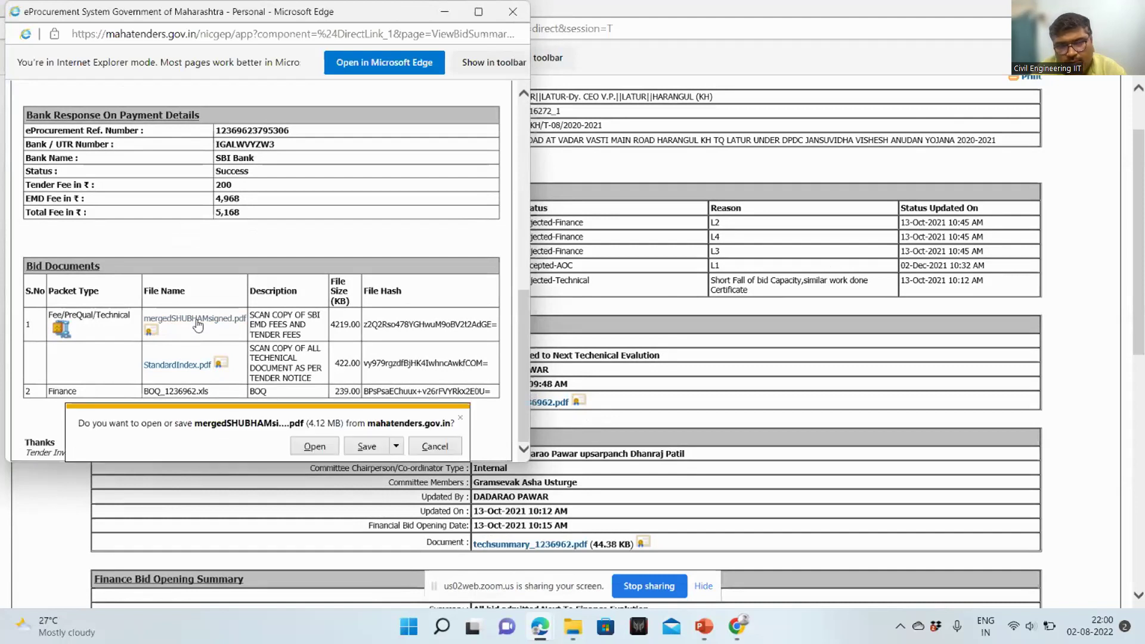
click(316, 447)
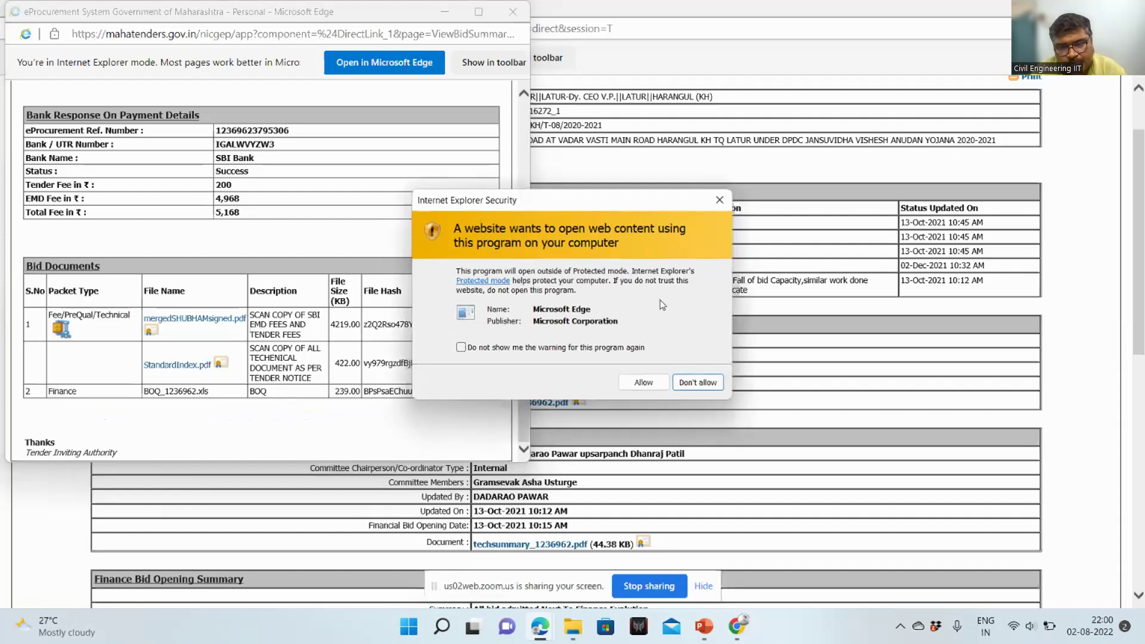
Allow Edge to open the 15-page bid PDF, read through to the last page, then close it.
click(655, 385)
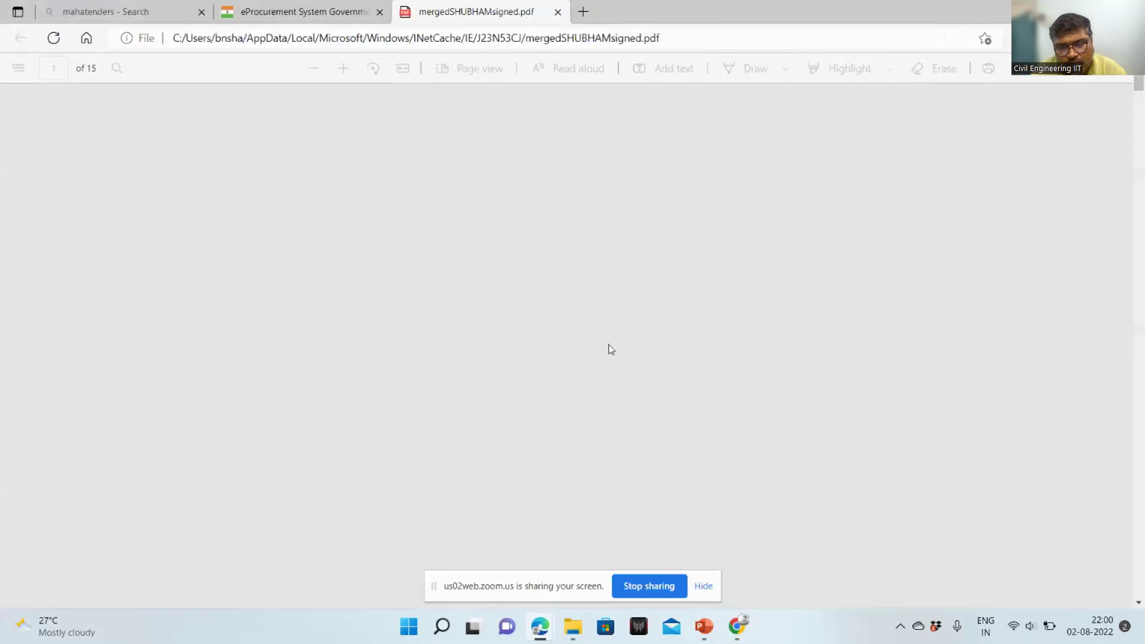
scroll(679, 366, down, 8)
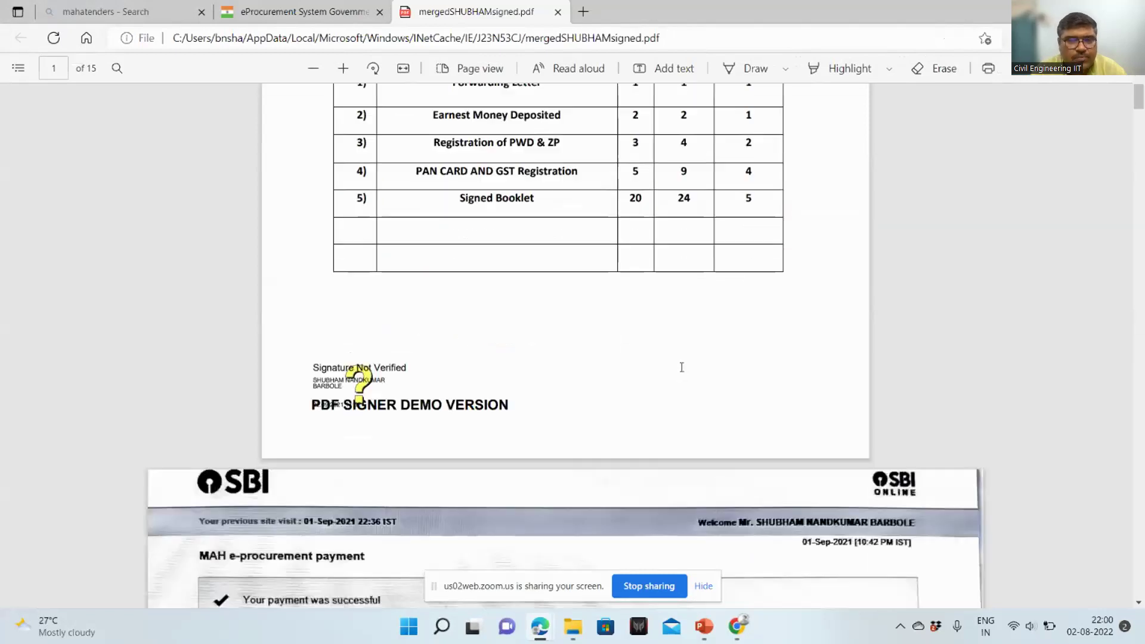
scroll(682, 367, down, 6)
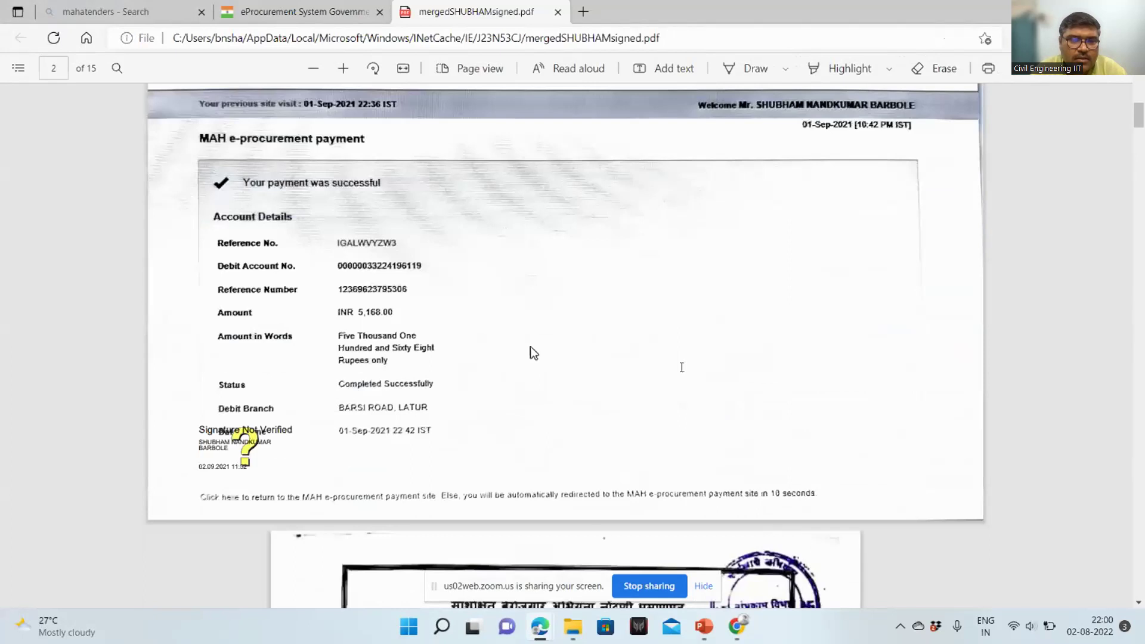
scroll(682, 367, up, 13)
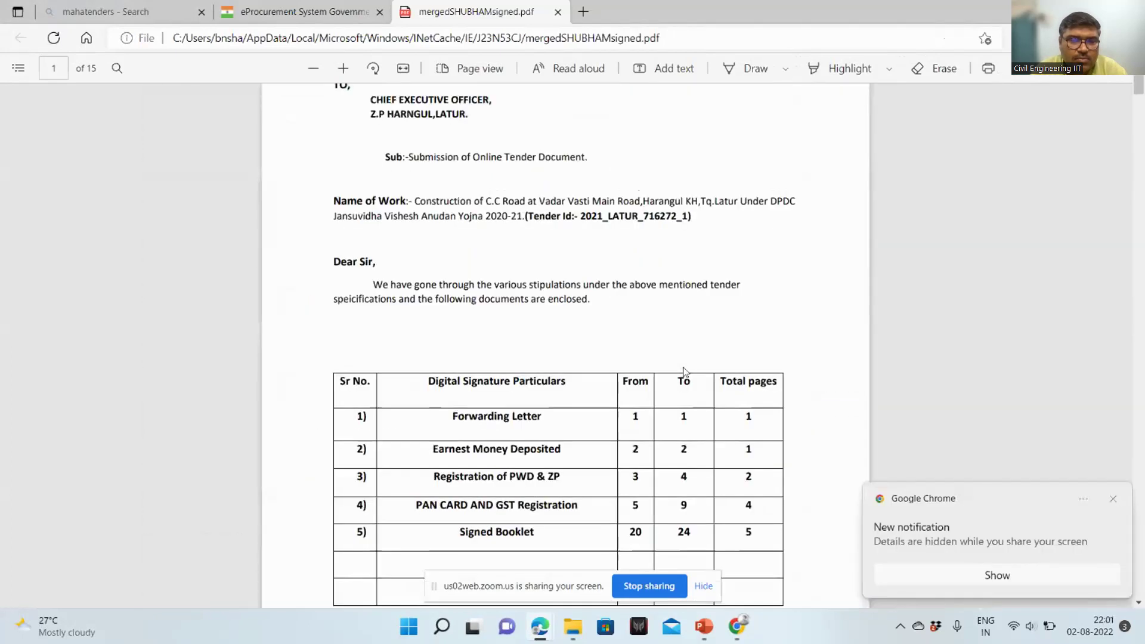
scroll(684, 372, down, 2)
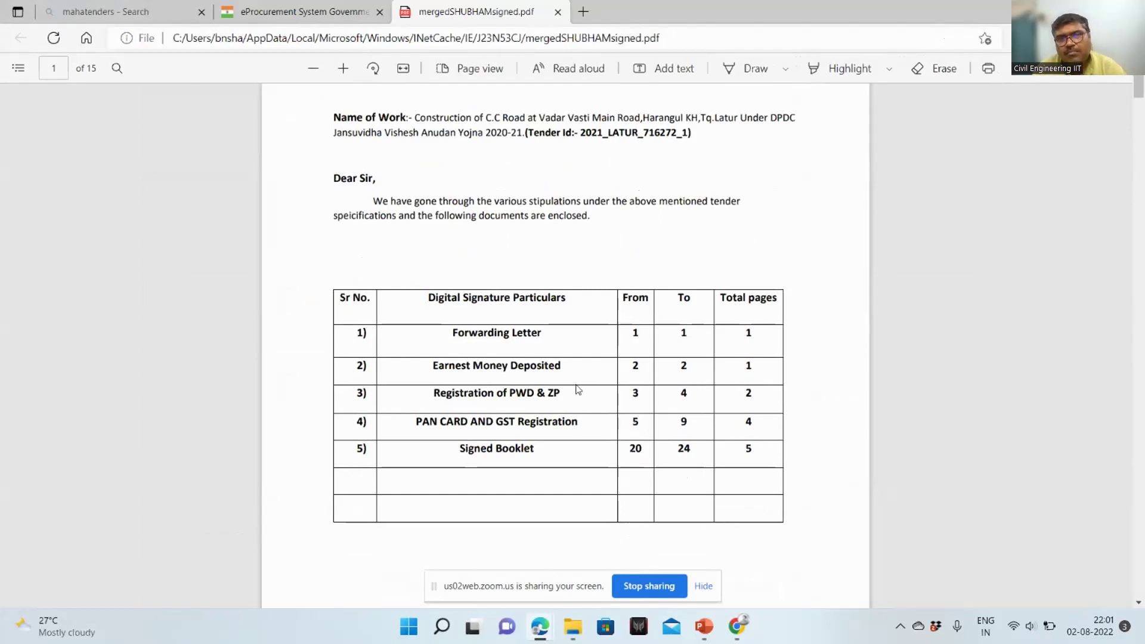
scroll(578, 389, down, 7)
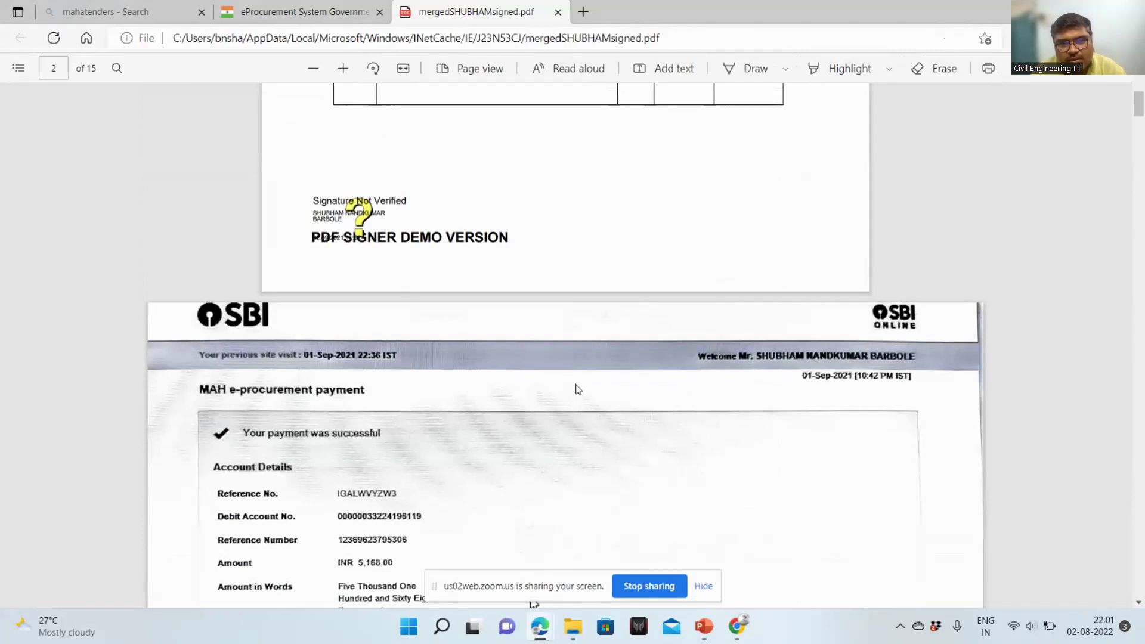
scroll(578, 389, down, 3)
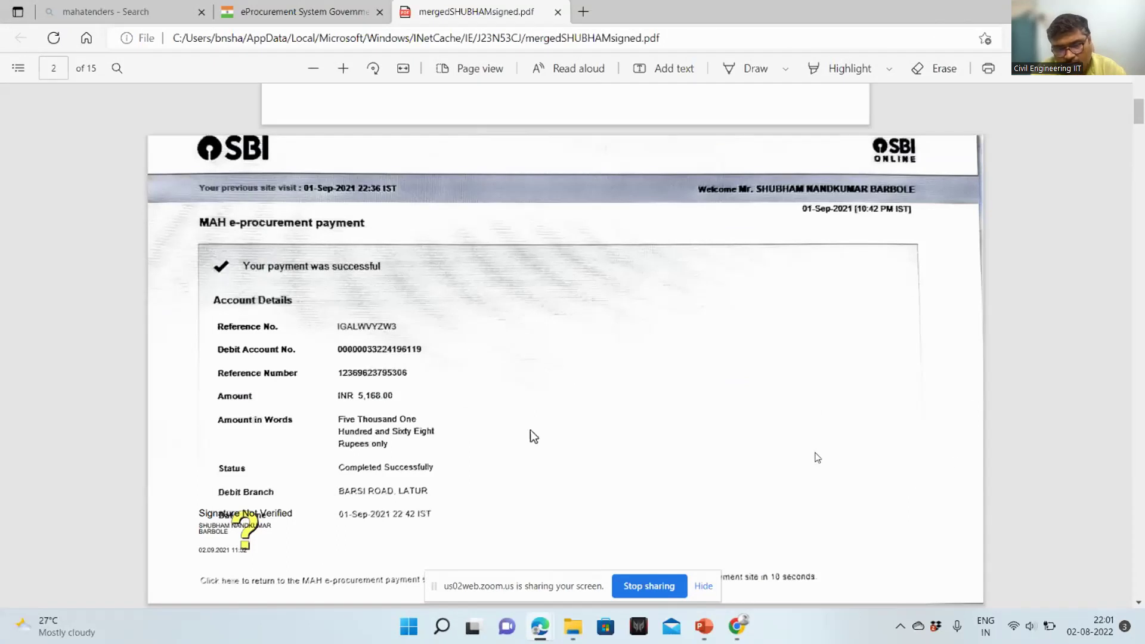
scroll(817, 457, up, 3)
scroll(817, 459, down, 1)
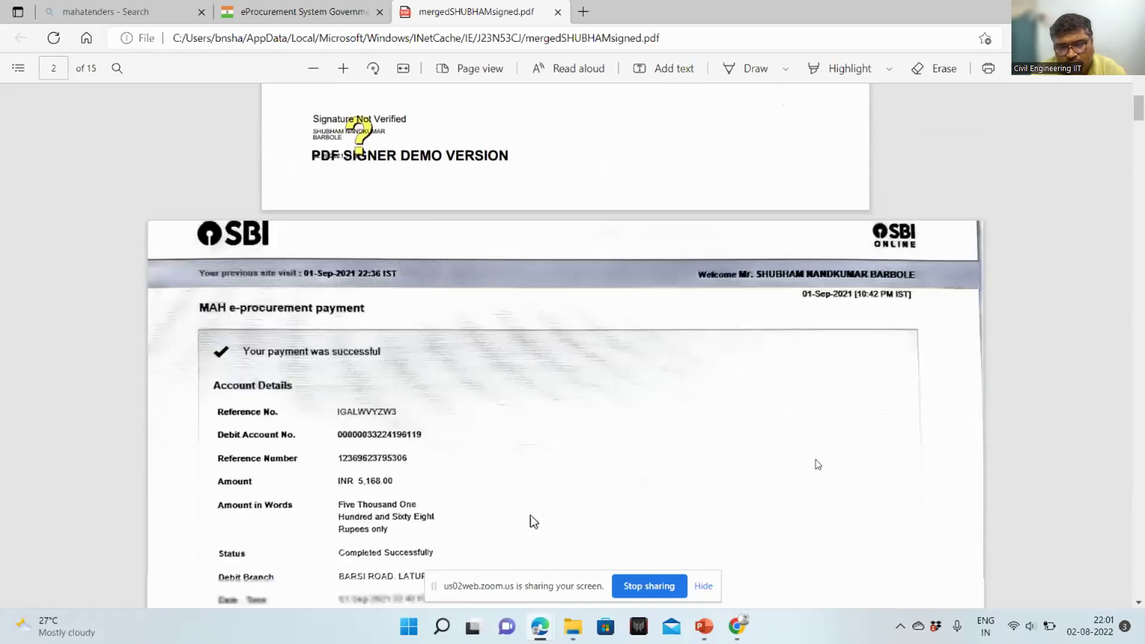
scroll(818, 464, down, 4)
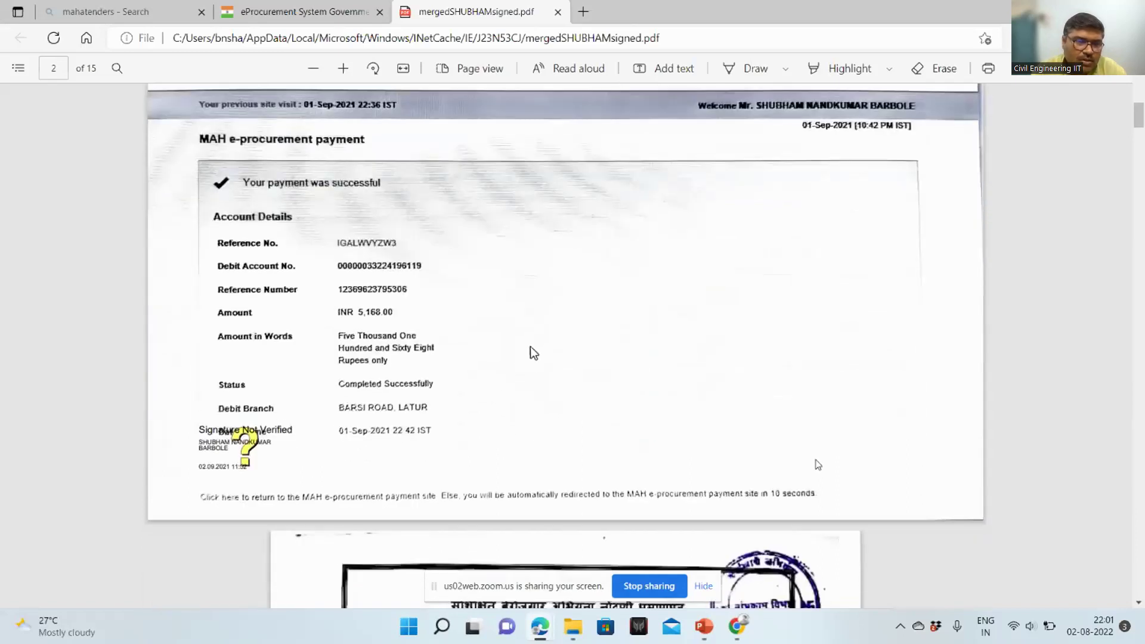
scroll(817, 464, down, 5)
scroll(817, 464, down, 4)
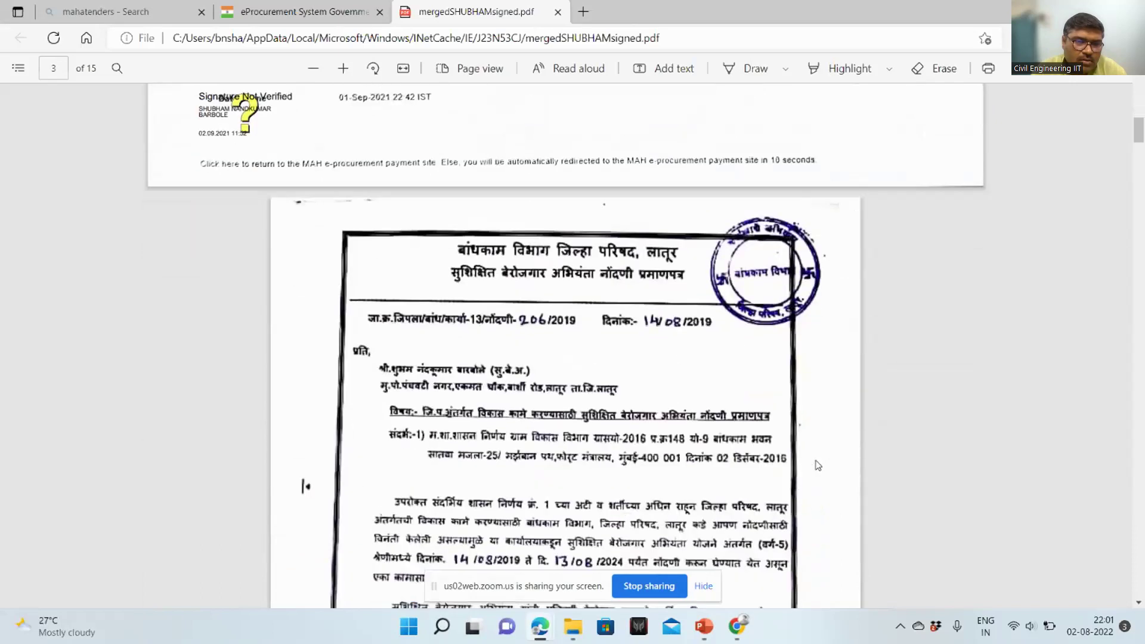
scroll(817, 465, down, 3)
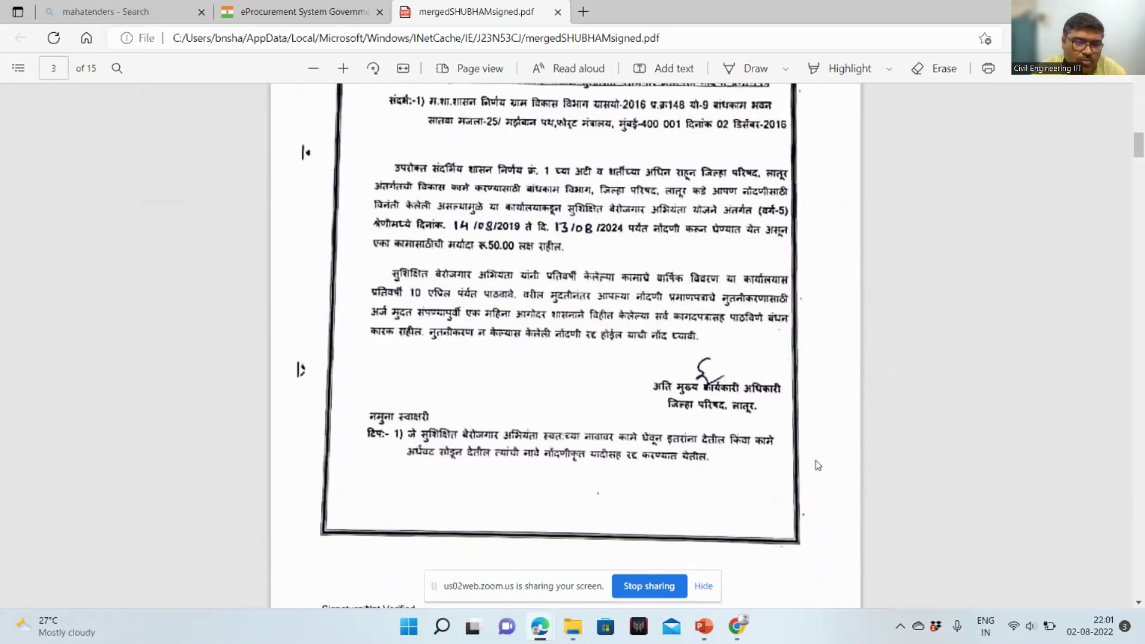
scroll(817, 465, down, 14)
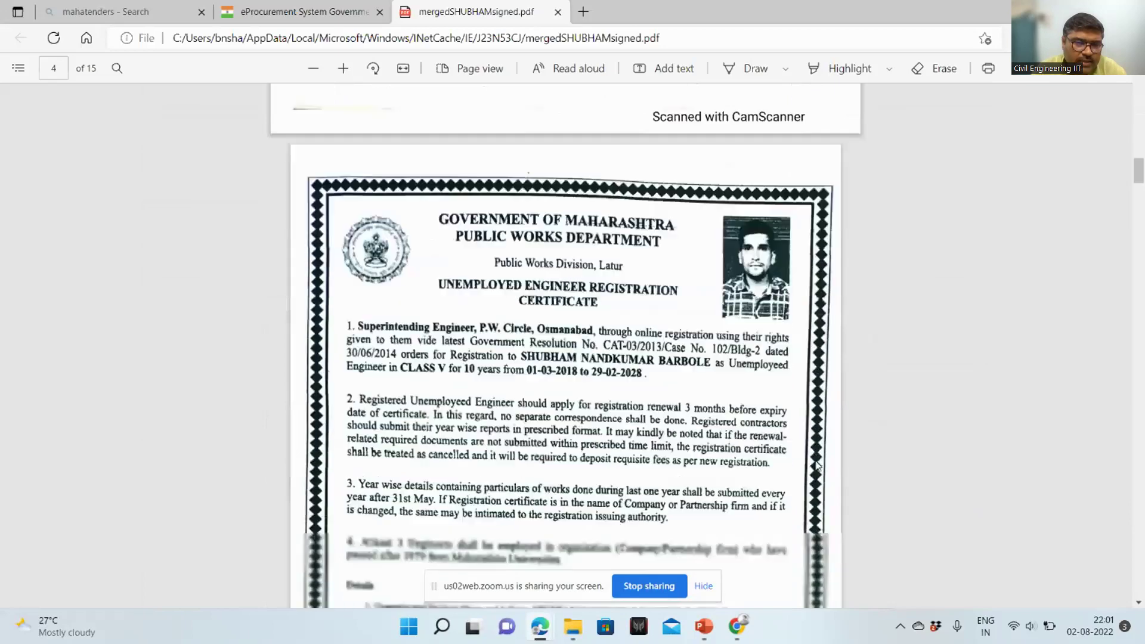
scroll(818, 466, down, 10)
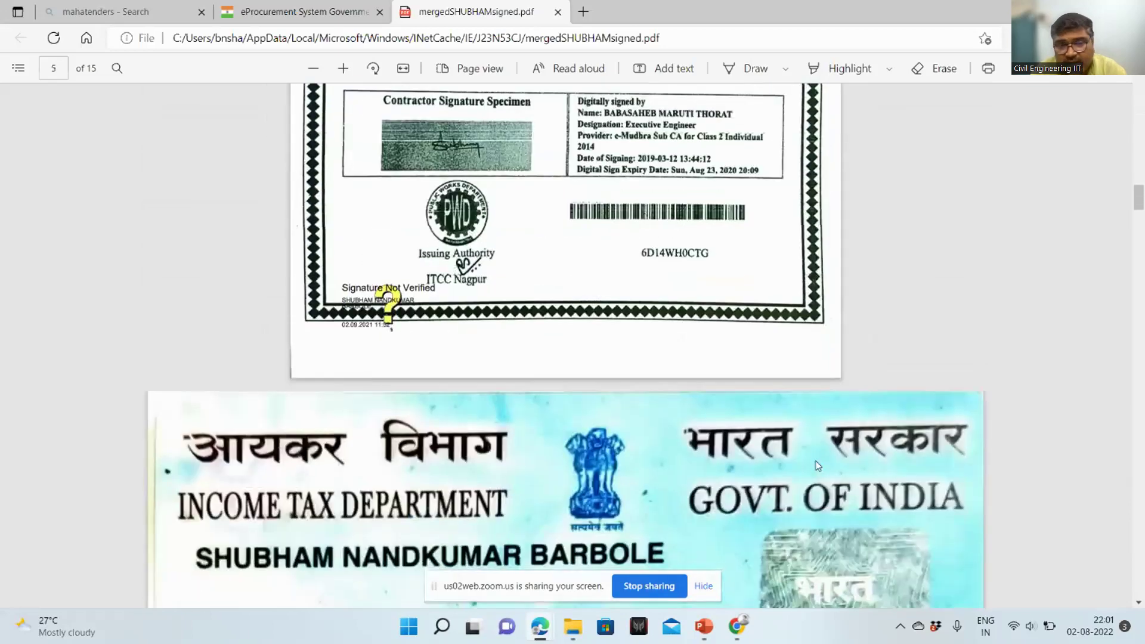
scroll(818, 465, down, 14)
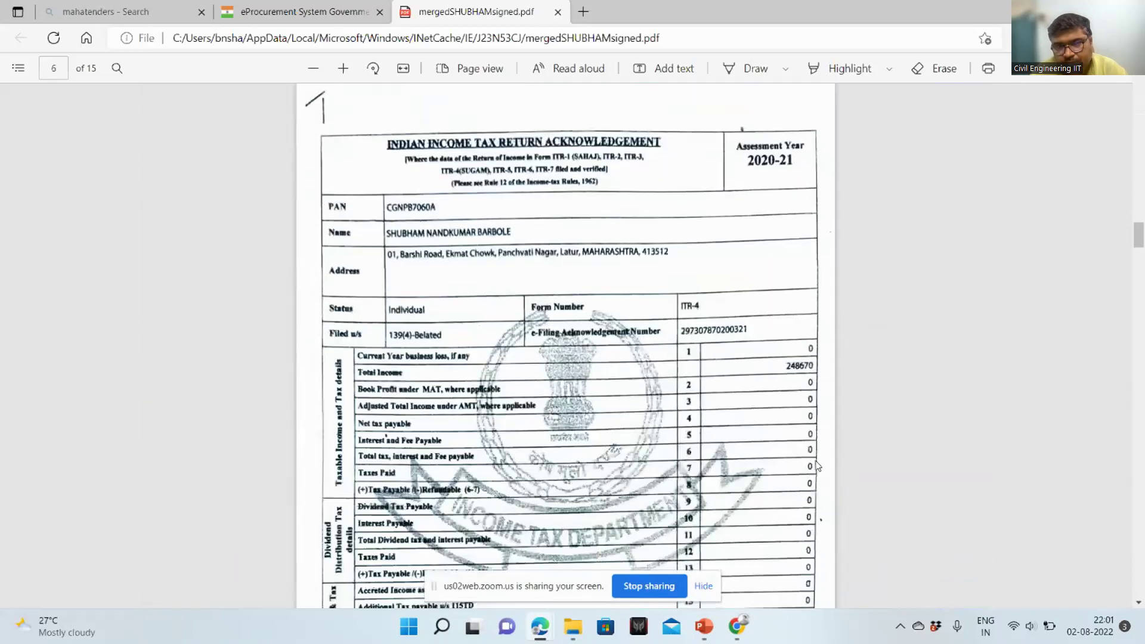
scroll(817, 466, down, 15)
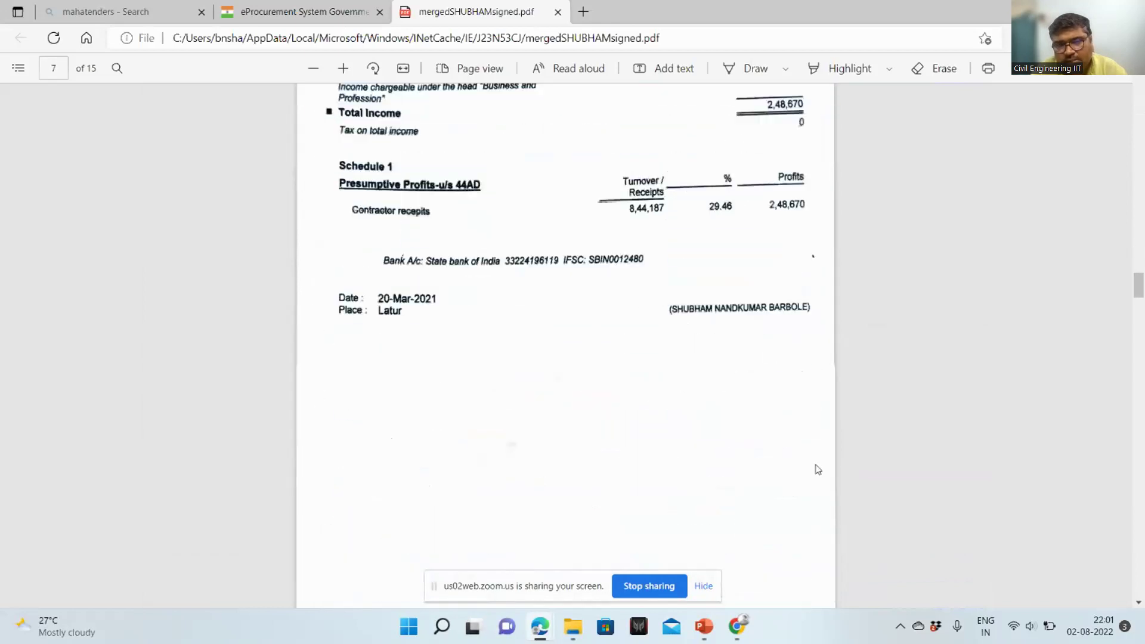
scroll(820, 469, down, 16)
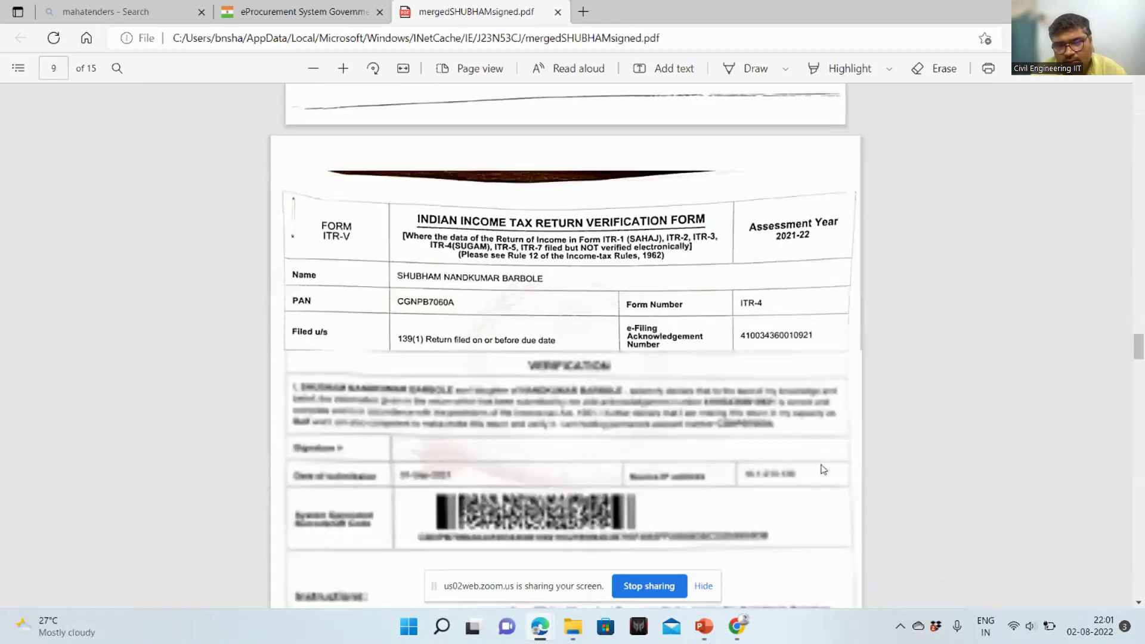
scroll(823, 469, down, 16)
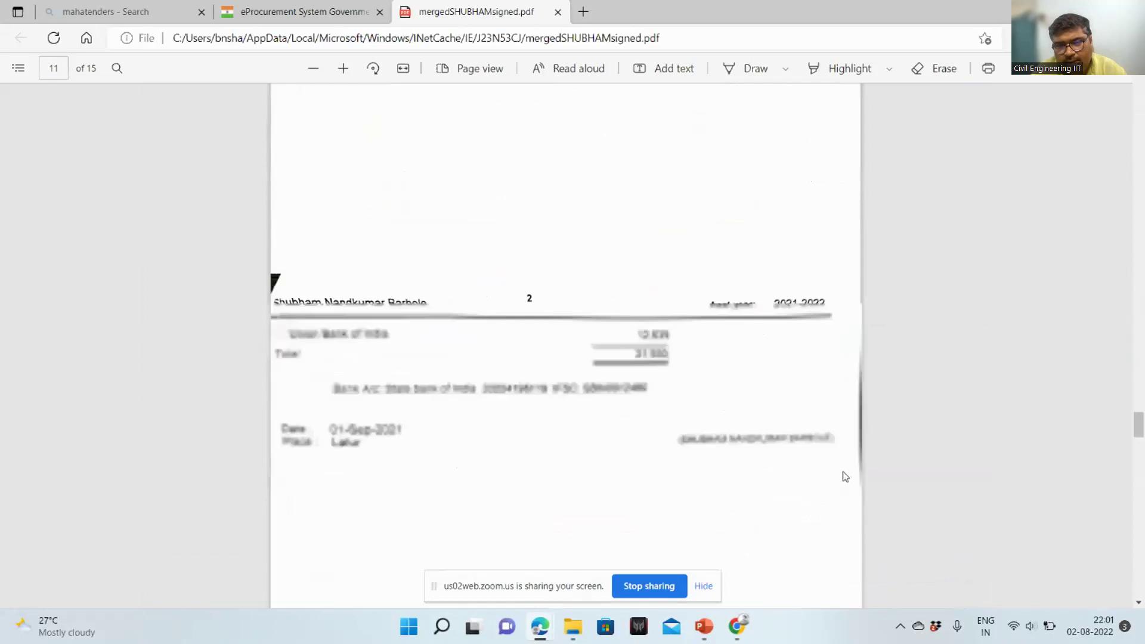
scroll(846, 475, down, 16)
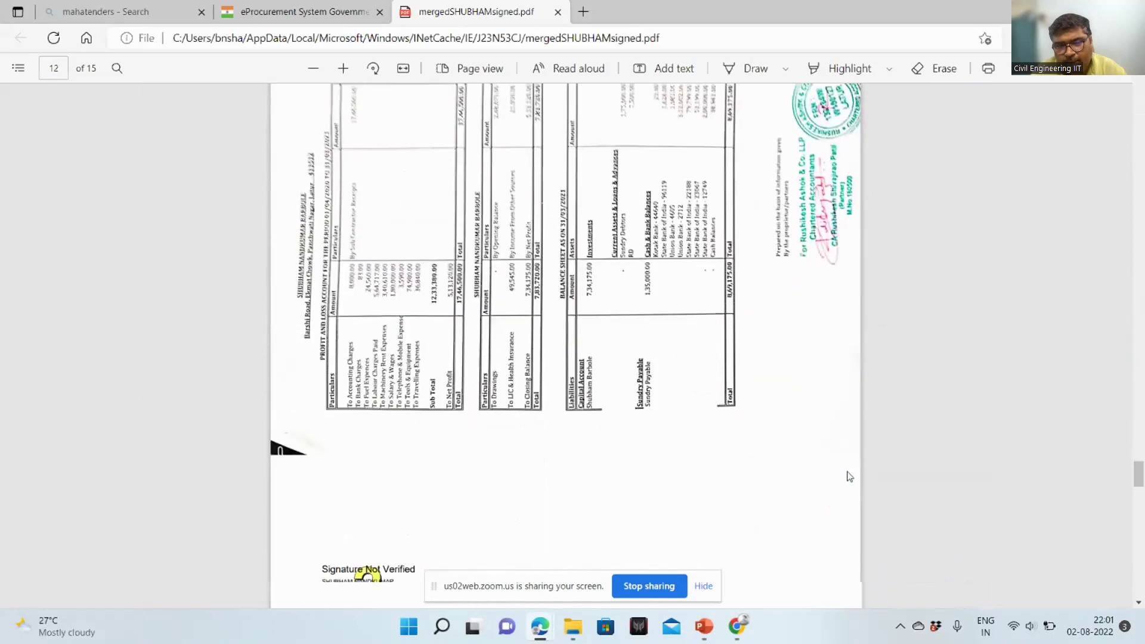
scroll(848, 479, down, 15)
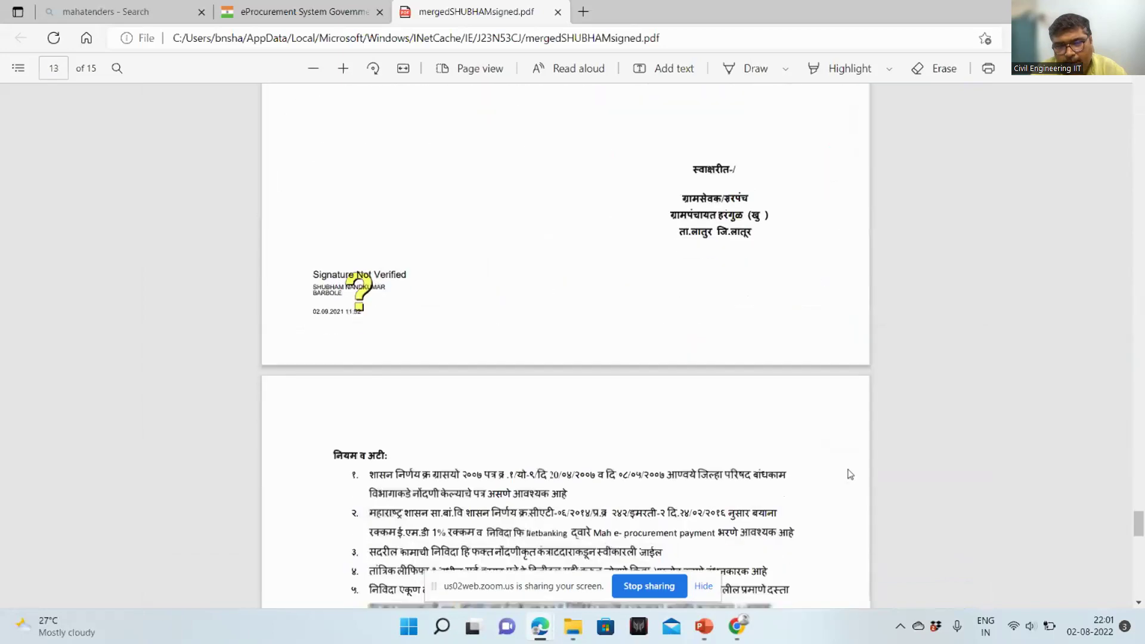
scroll(855, 476, down, 10)
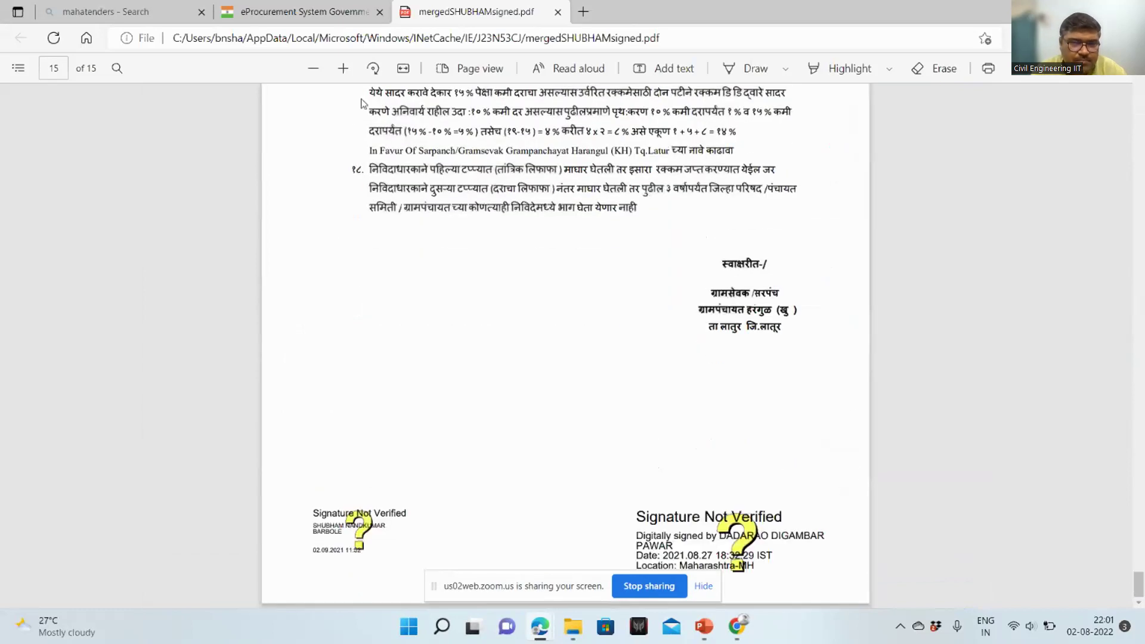
click(304, 9)
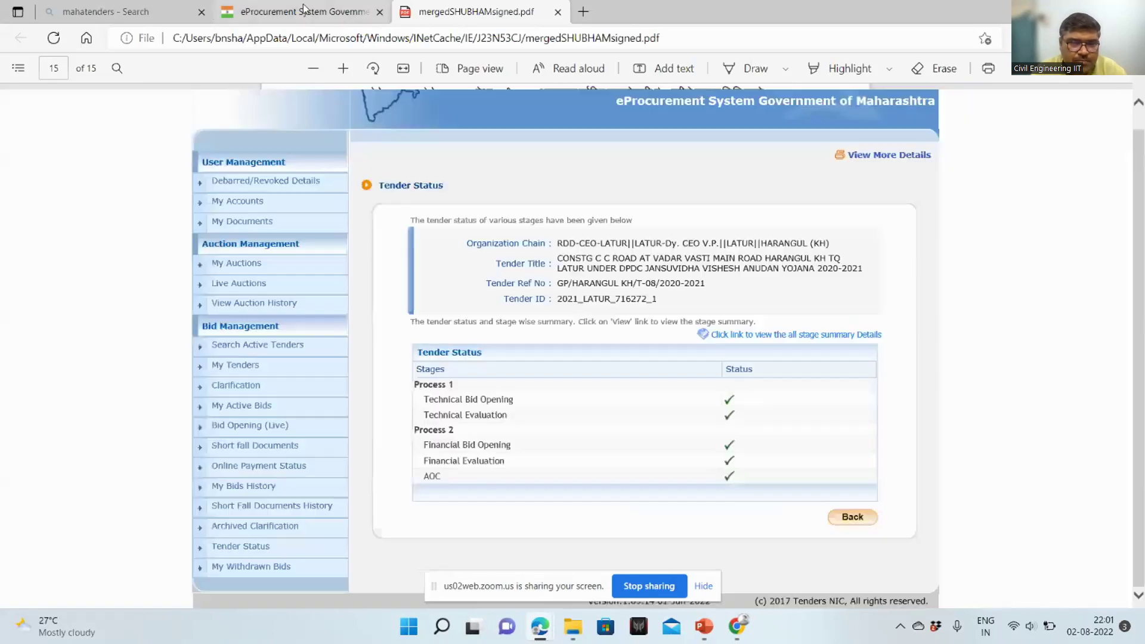
click(558, 12)
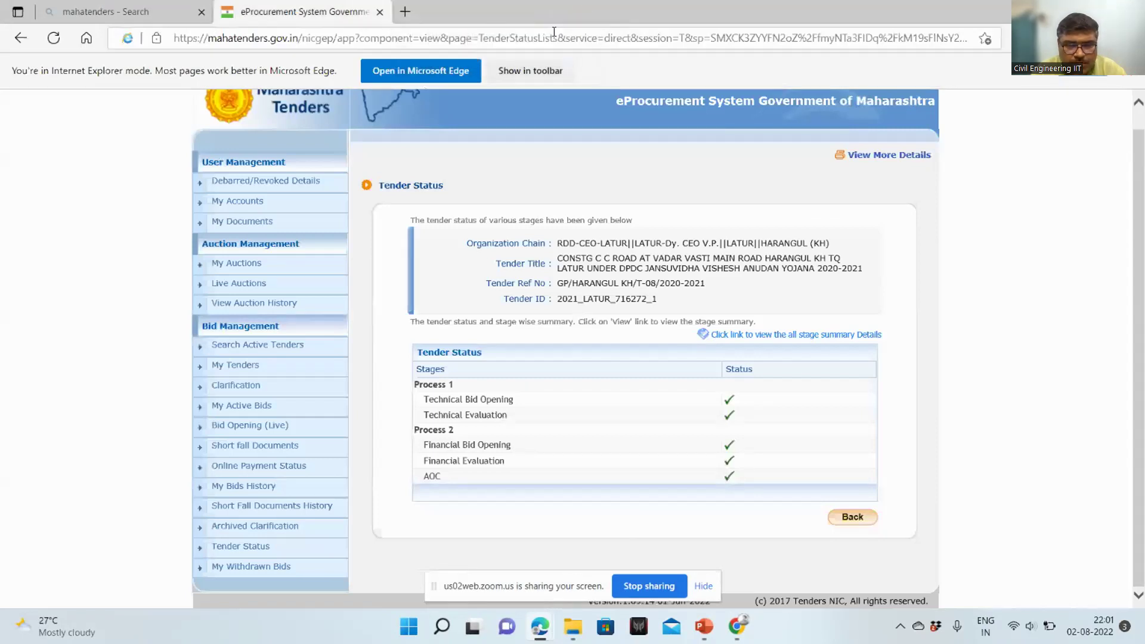
Return to Tender Status, go to My Documents, and start uploading a Sales Tax/VAT certificate.
click(856, 517)
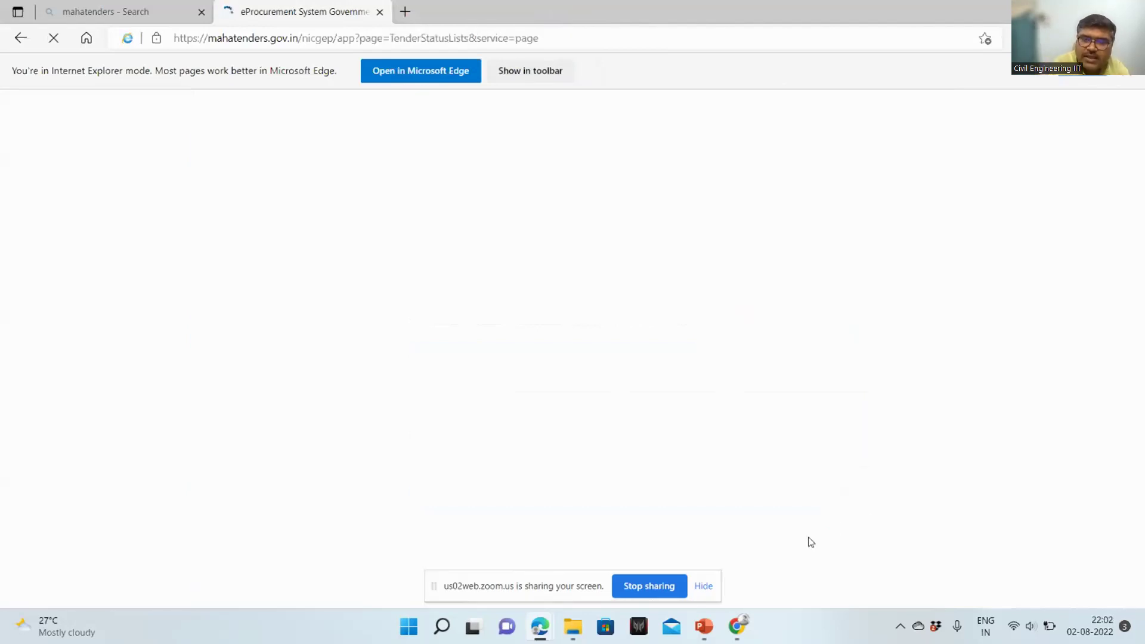
scroll(576, 357, down, 6)
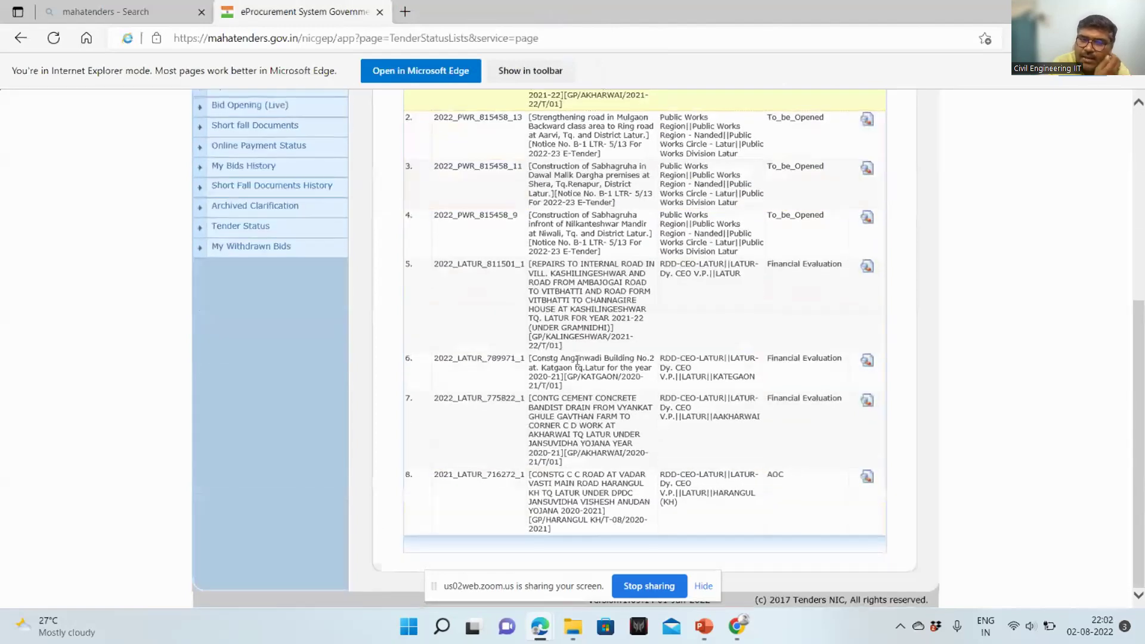
scroll(577, 360, up, 6)
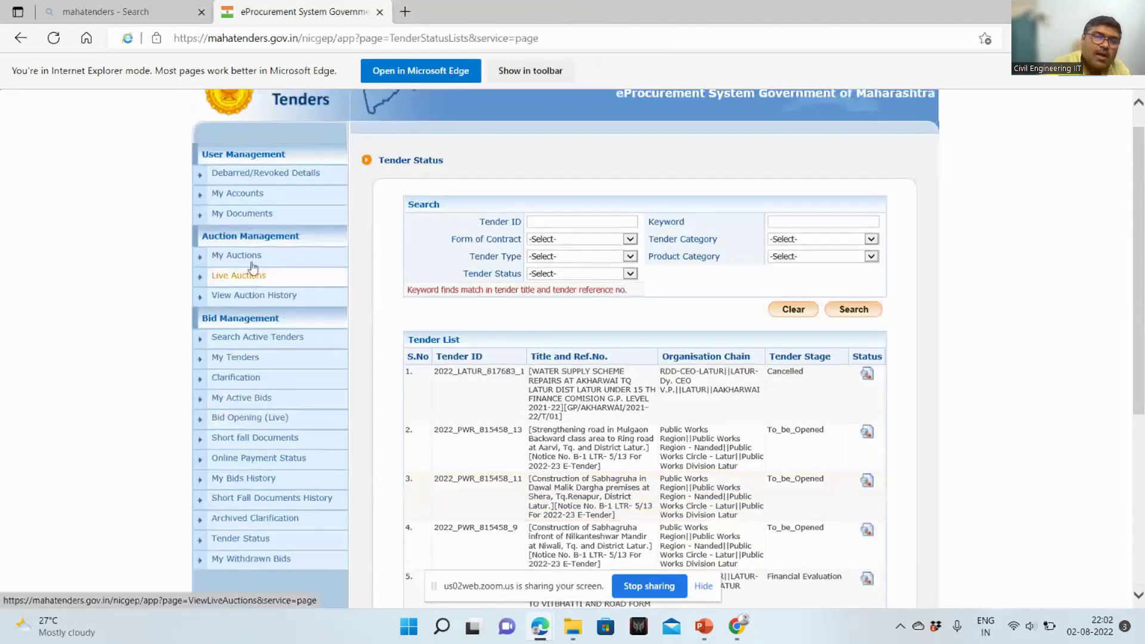
click(263, 213)
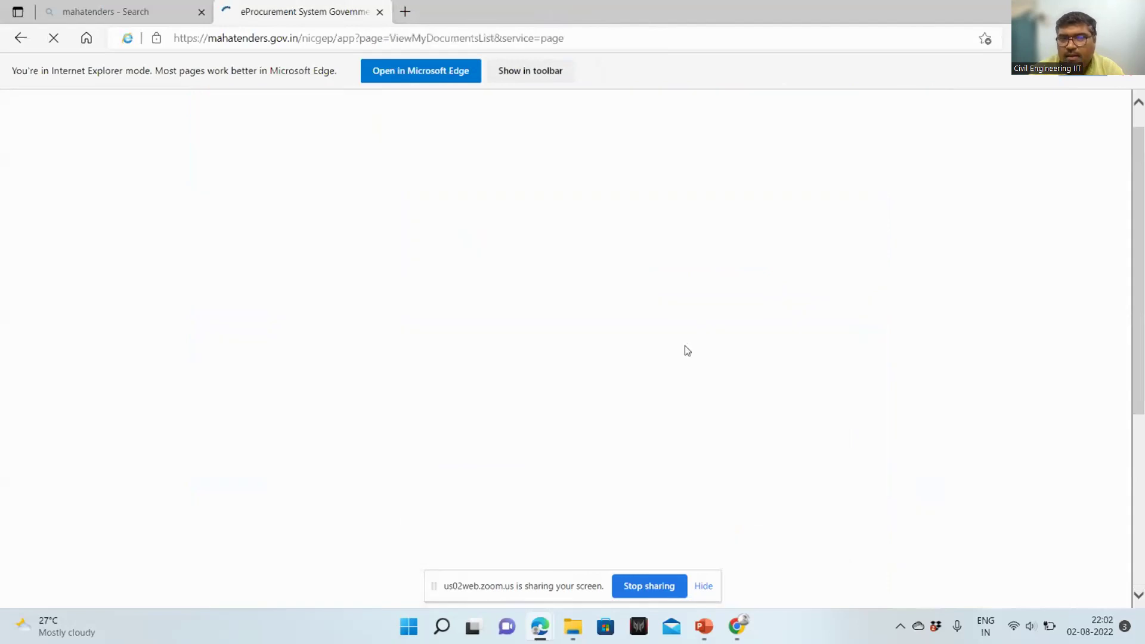
scroll(682, 357, down, 2)
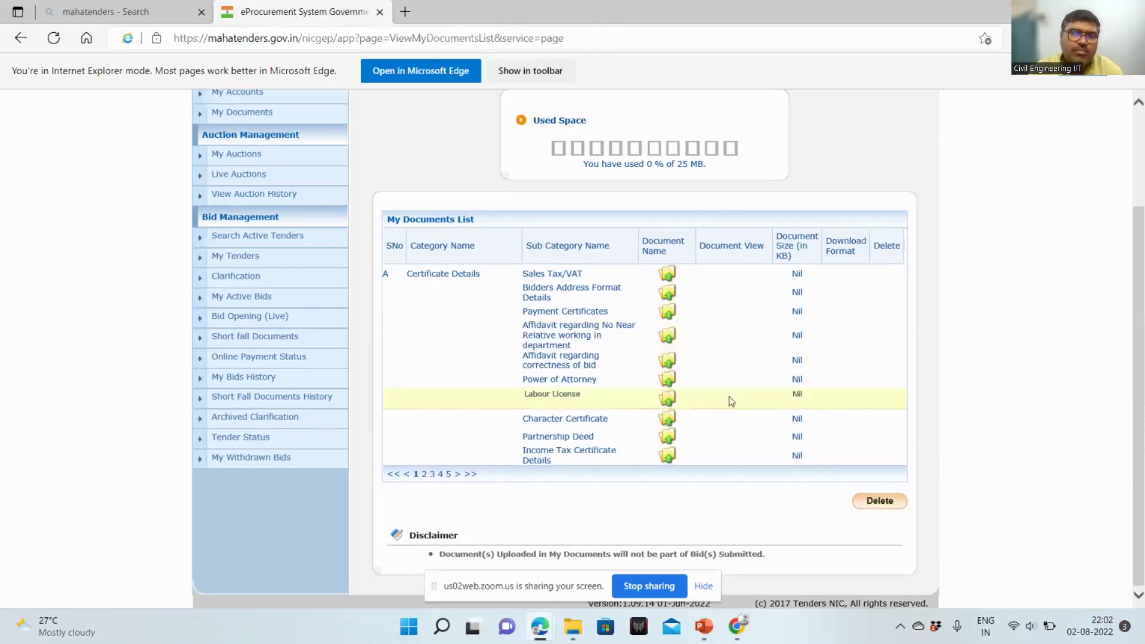
click(666, 278)
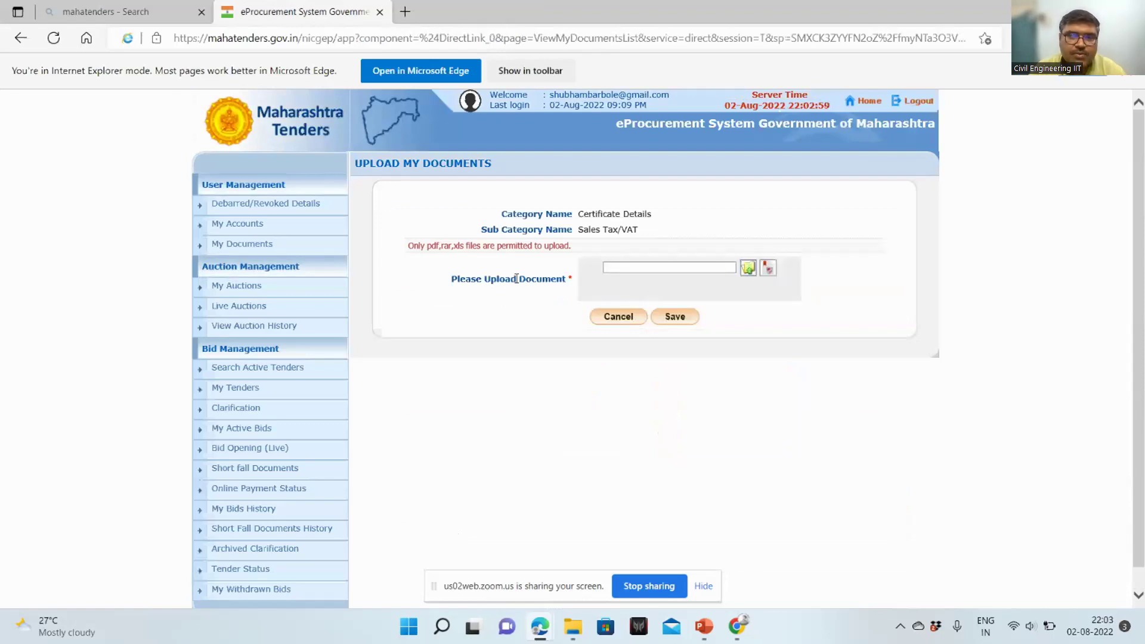
Start browsing for the upload file and look inside a project folder.
click(749, 268)
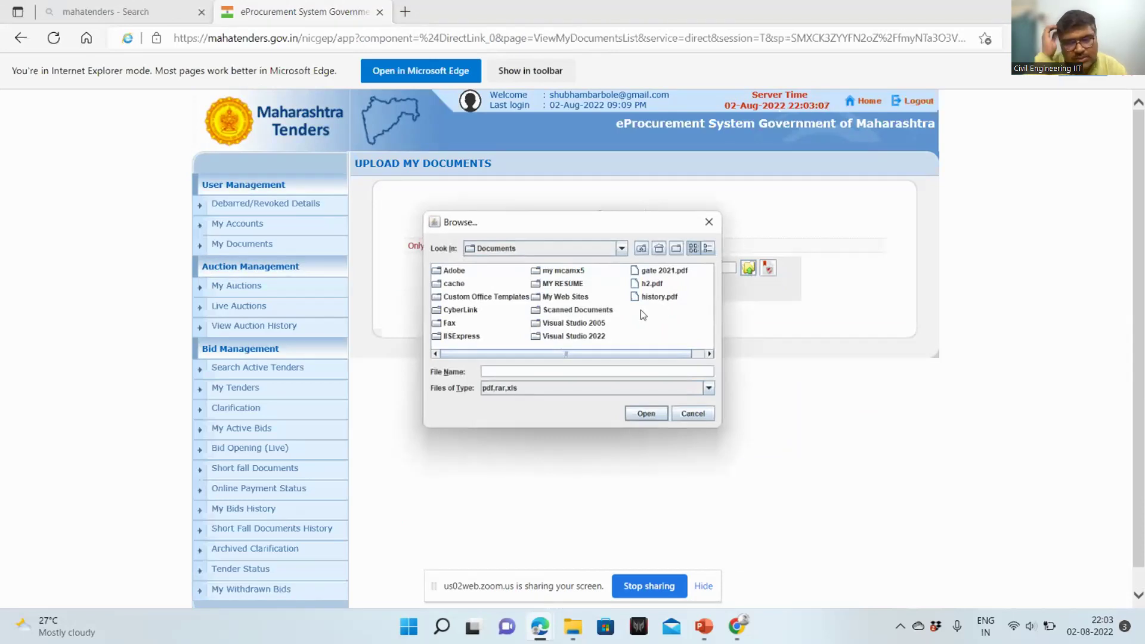
click(621, 249)
scroll(622, 334, down, 10)
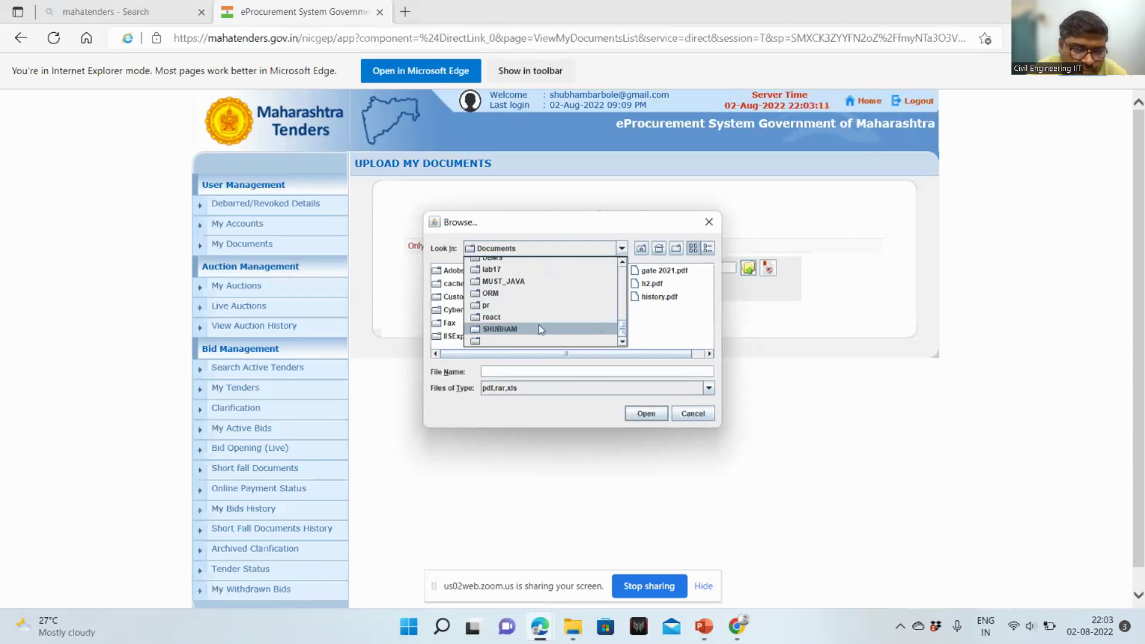
click(539, 328)
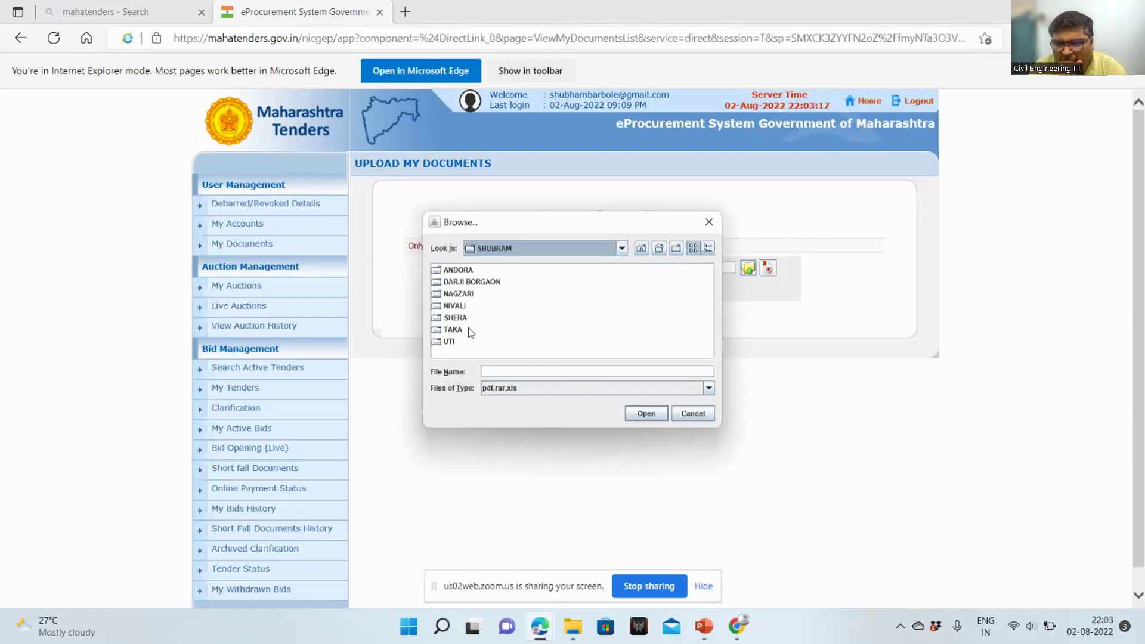
click(455, 307)
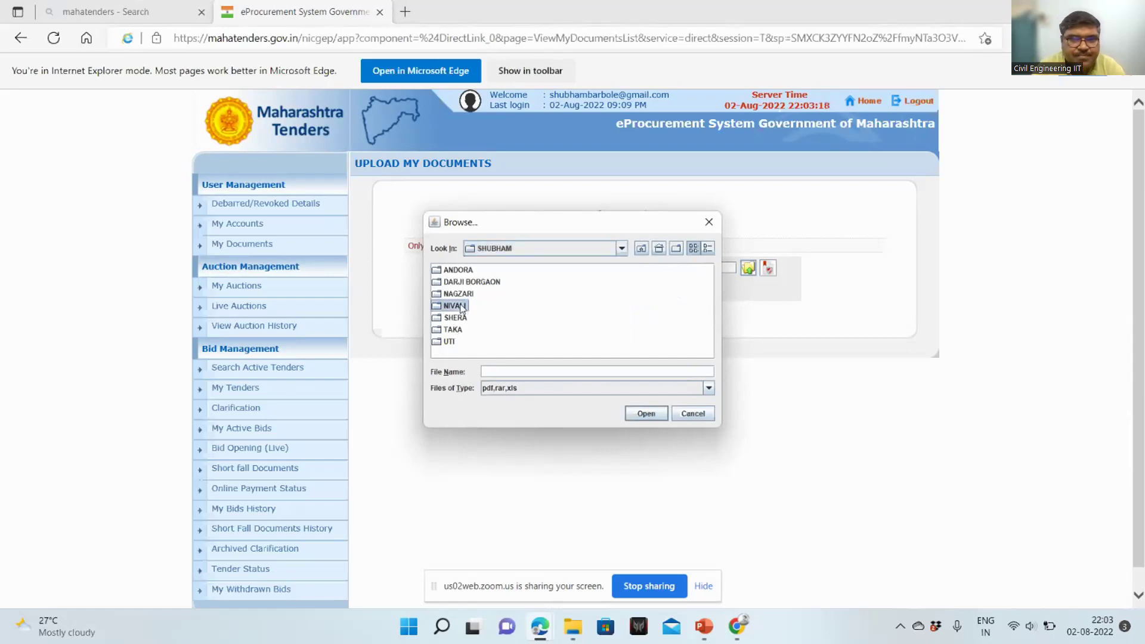
click(641, 415)
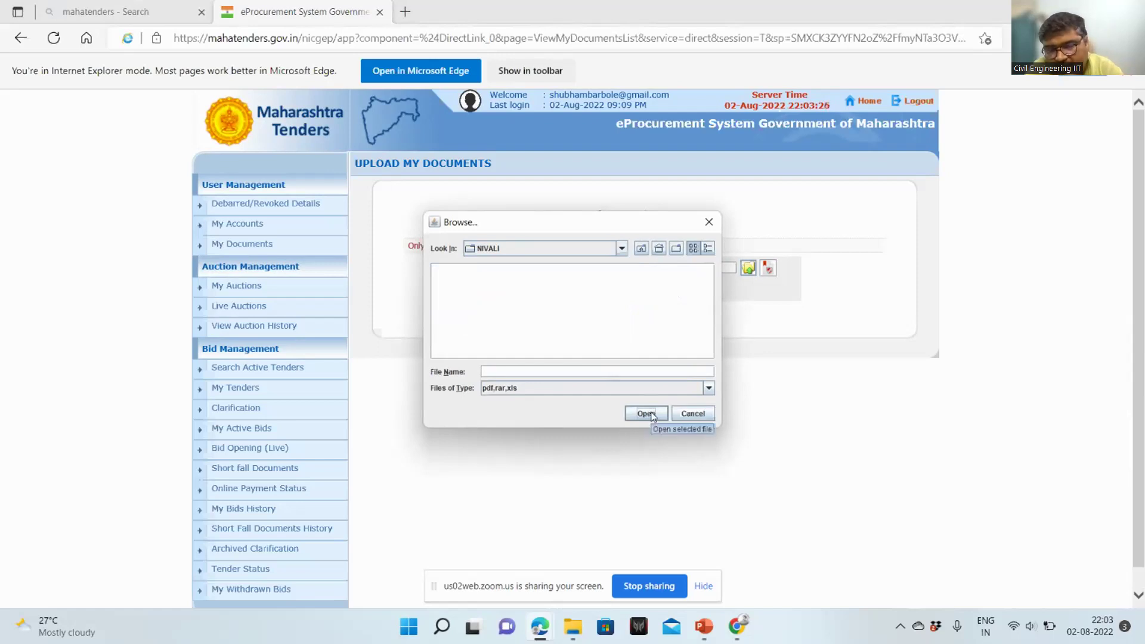
Back out to the parent folder and switch to the Data (D:) drive.
click(621, 250)
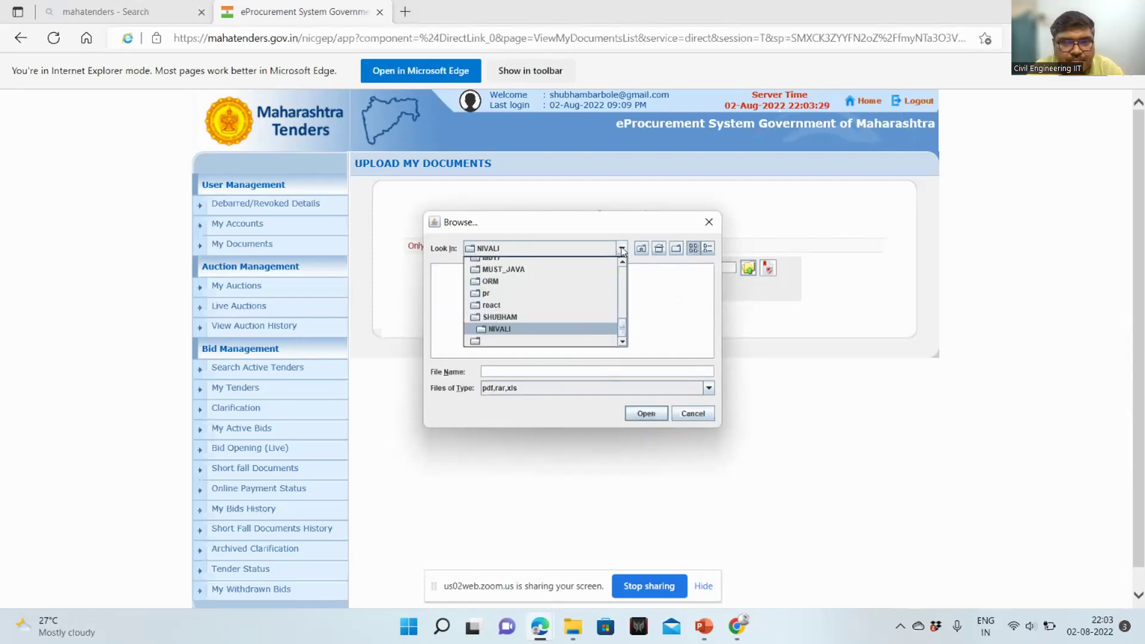
click(523, 316)
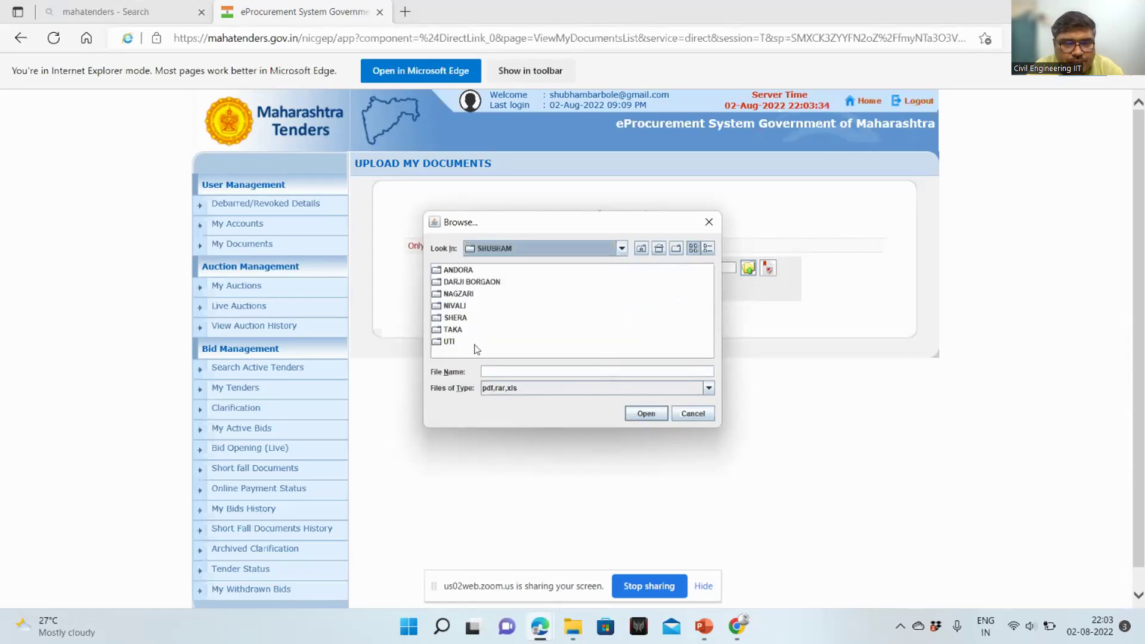
click(622, 249)
scroll(627, 328, up, 5)
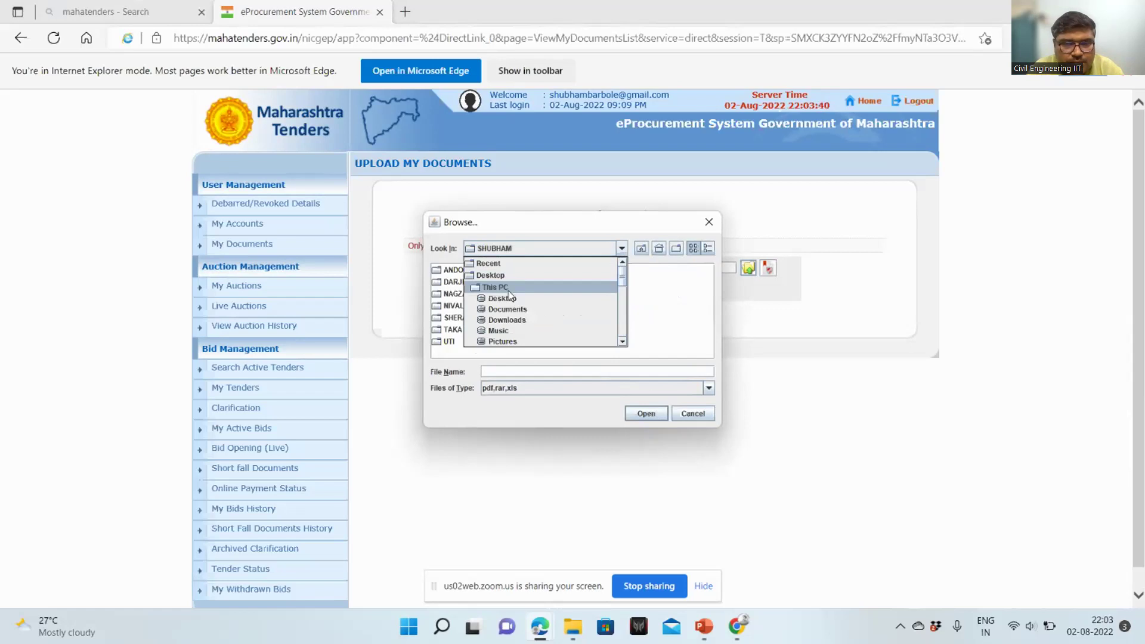
scroll(510, 298, down, 1)
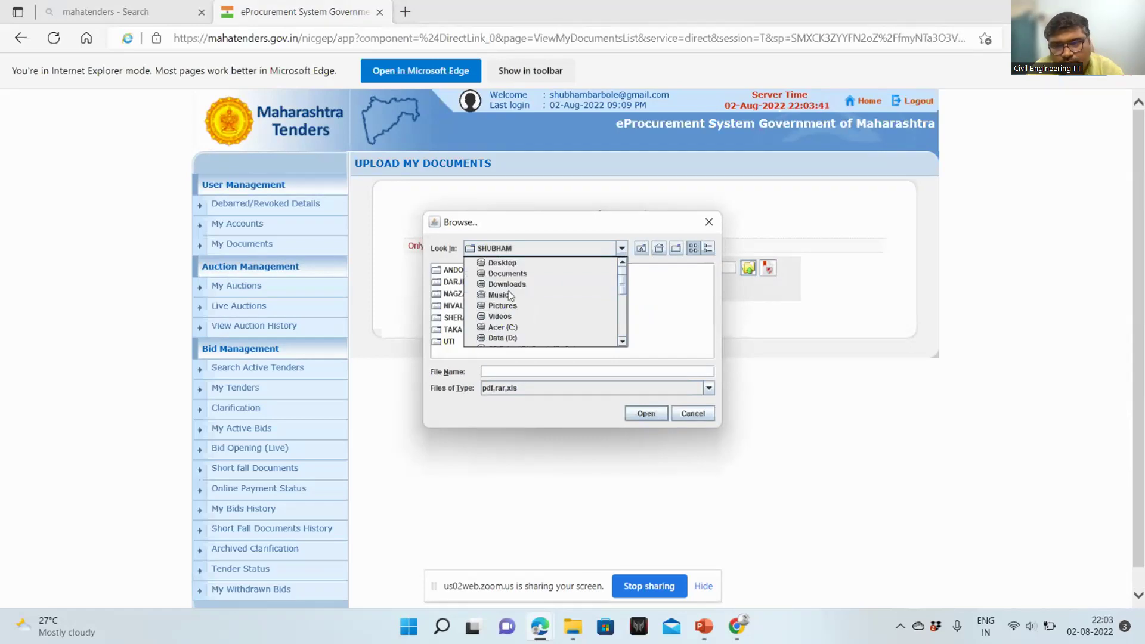
click(507, 338)
drag(499, 355, 619, 351)
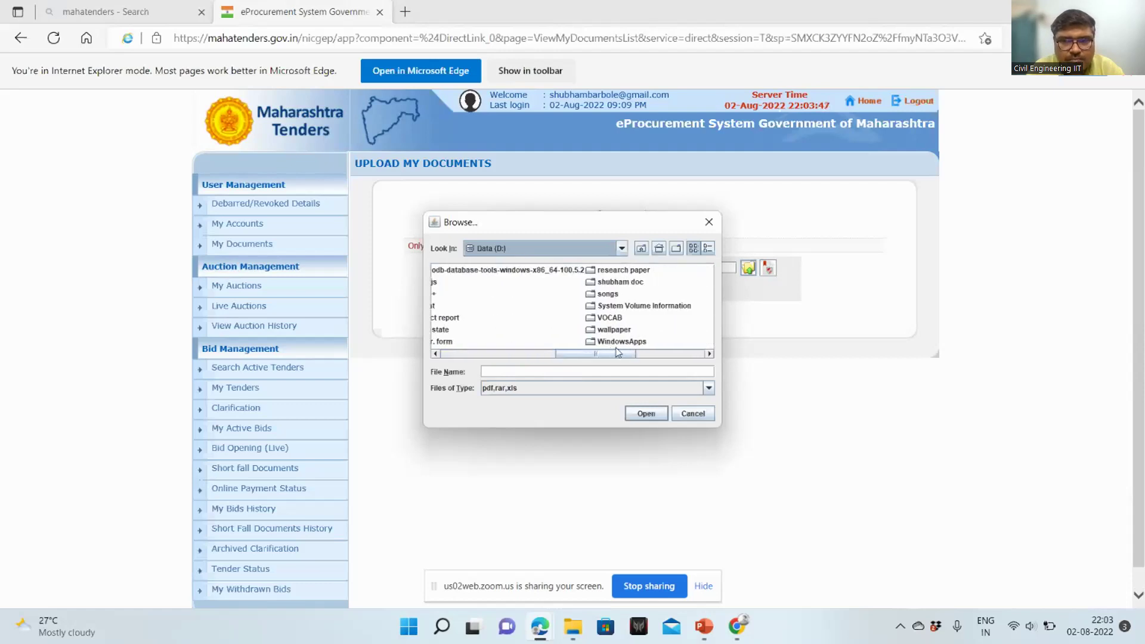
From the personal documents folder on D:, select the signed GST certificate PDF.
click(627, 282)
click(655, 413)
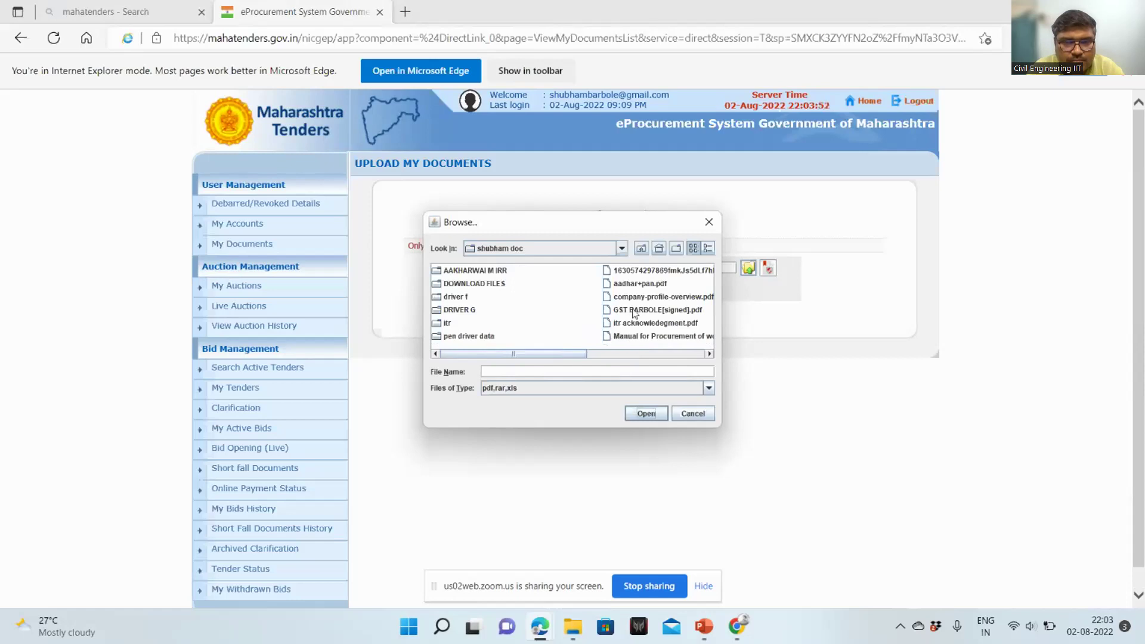
click(633, 311)
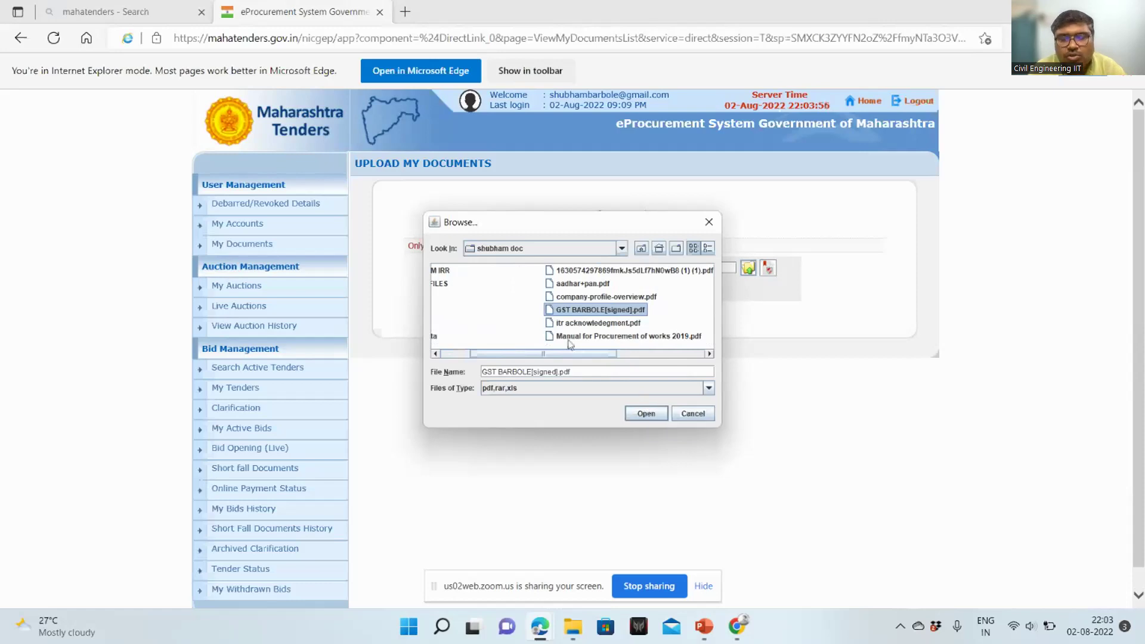
drag(582, 356, 535, 357)
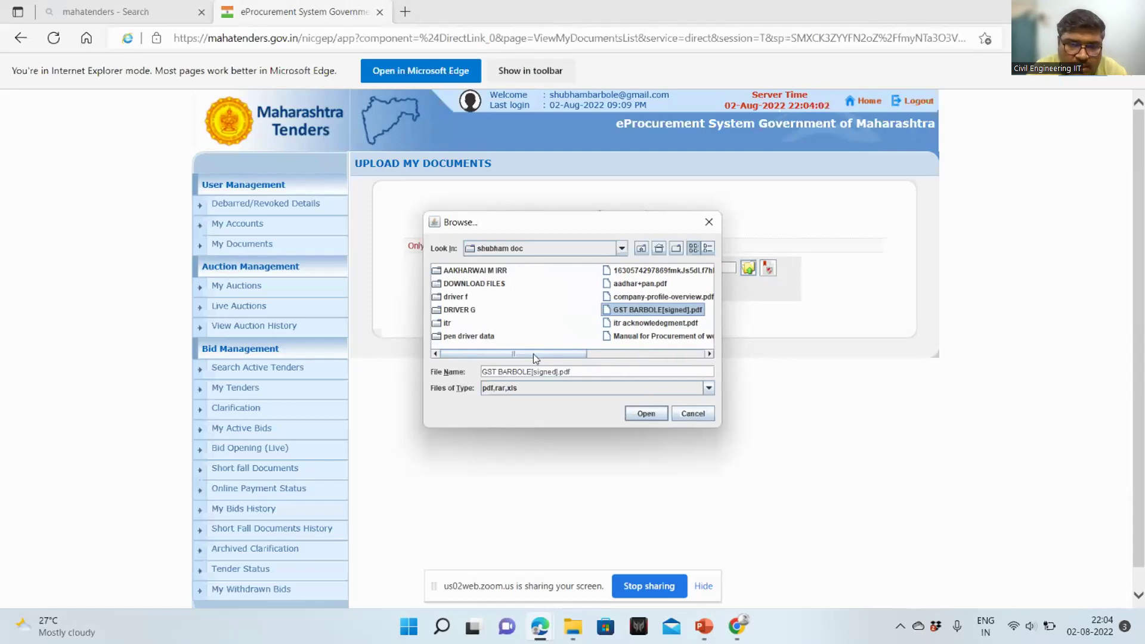
drag(547, 353, 560, 353)
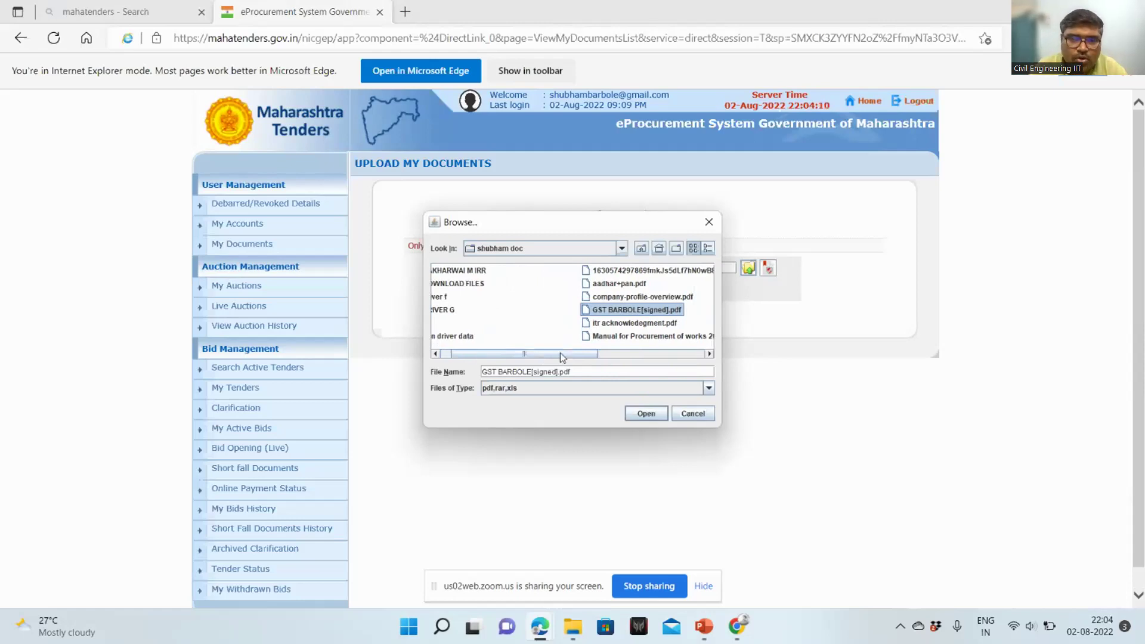
drag(559, 353, 570, 356)
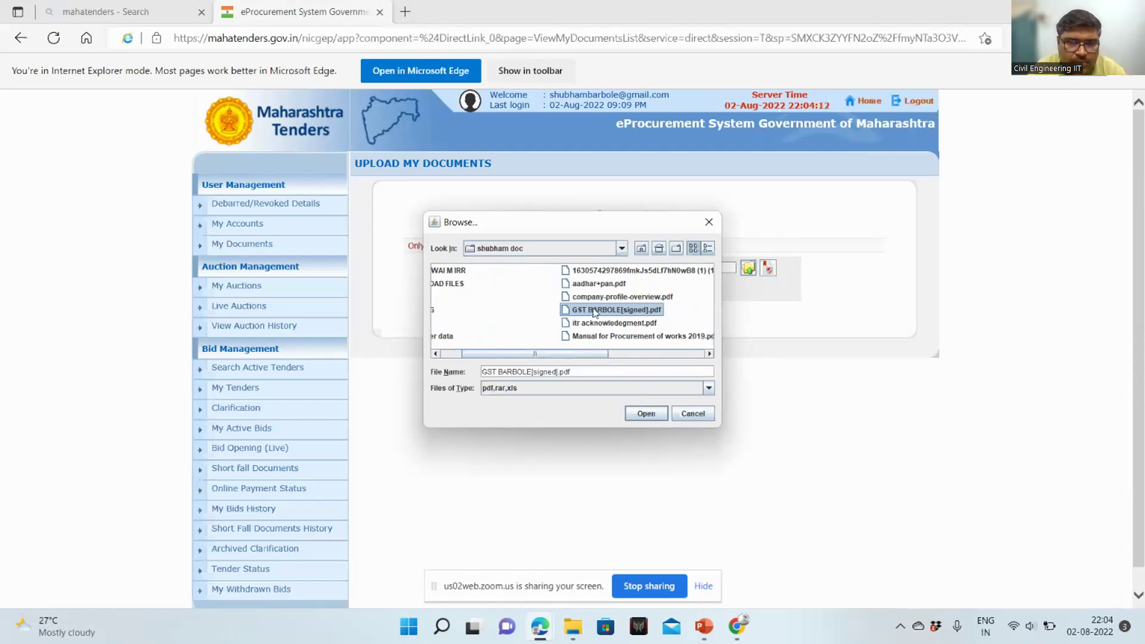
click(647, 413)
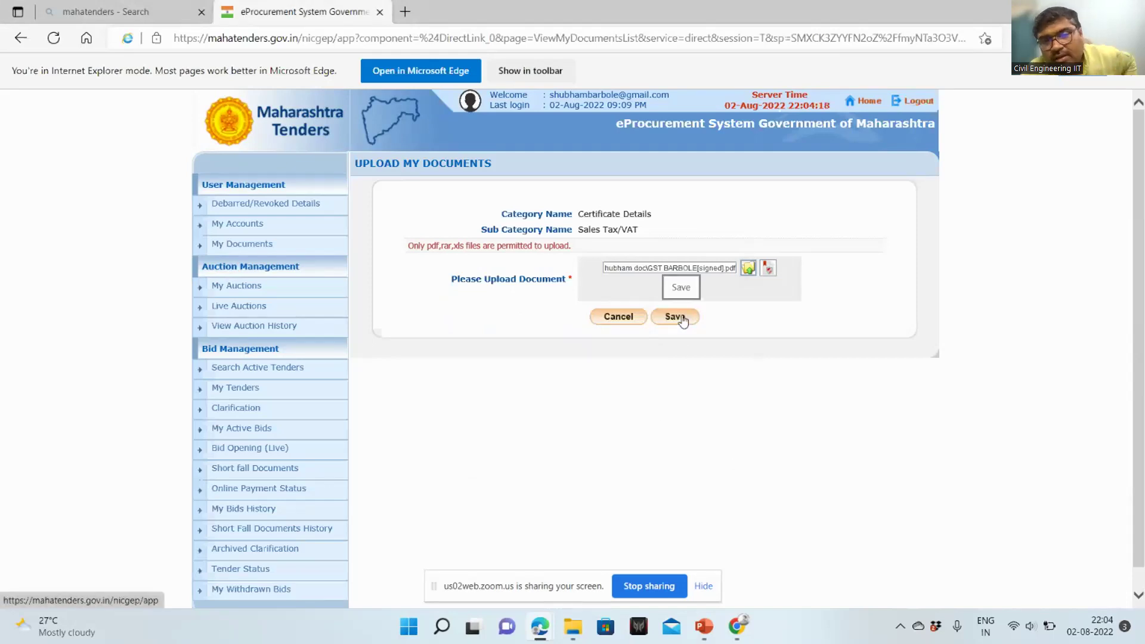
click(768, 270)
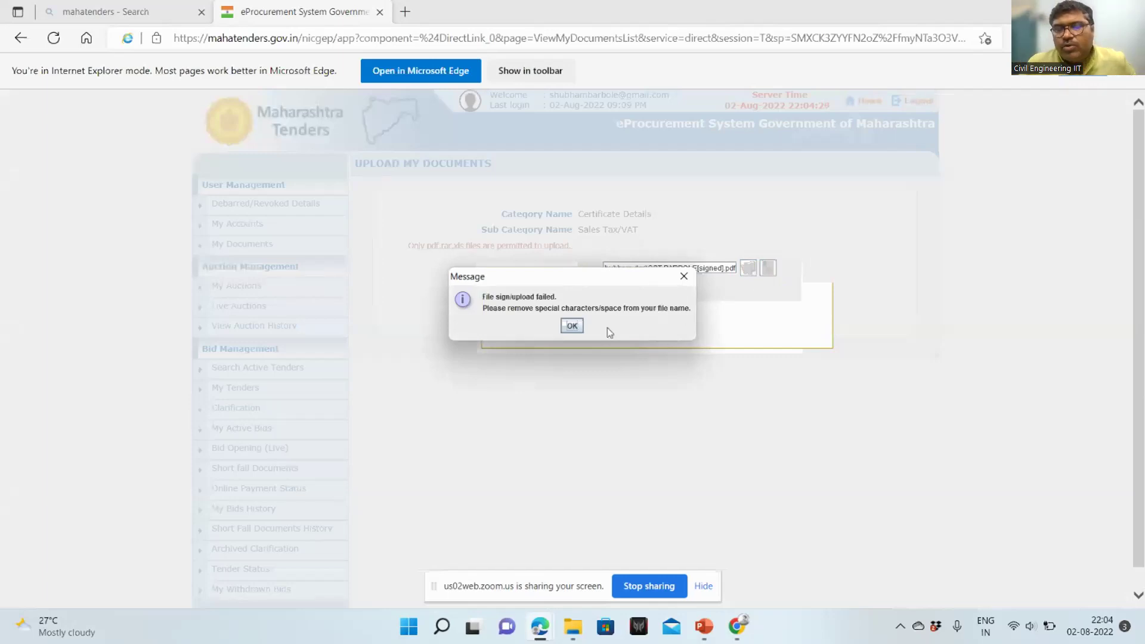
click(573, 326)
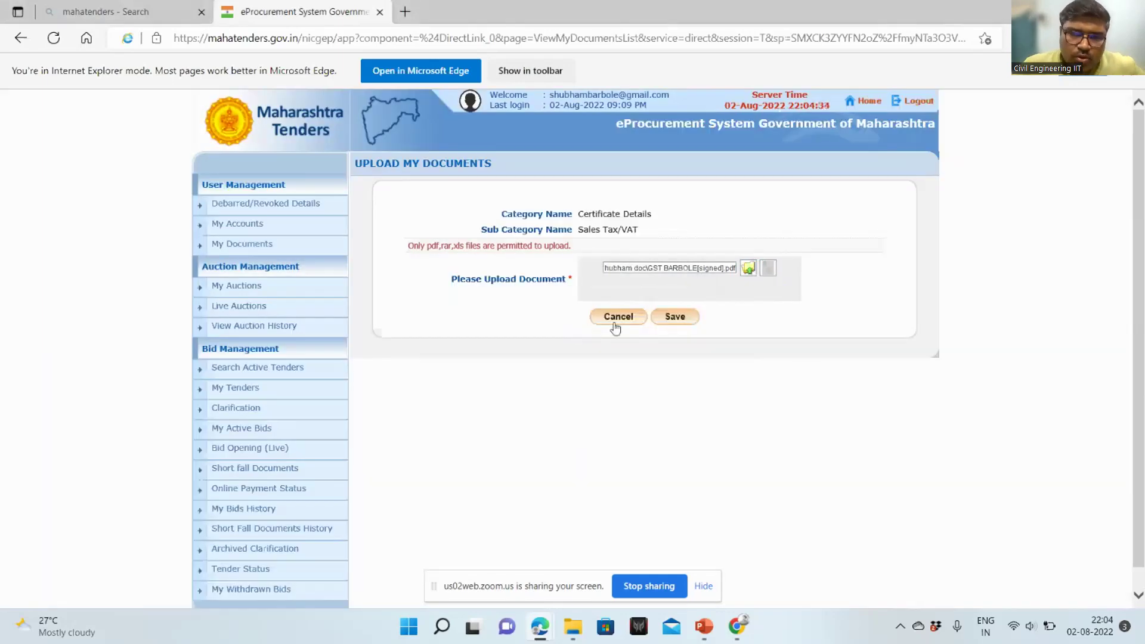
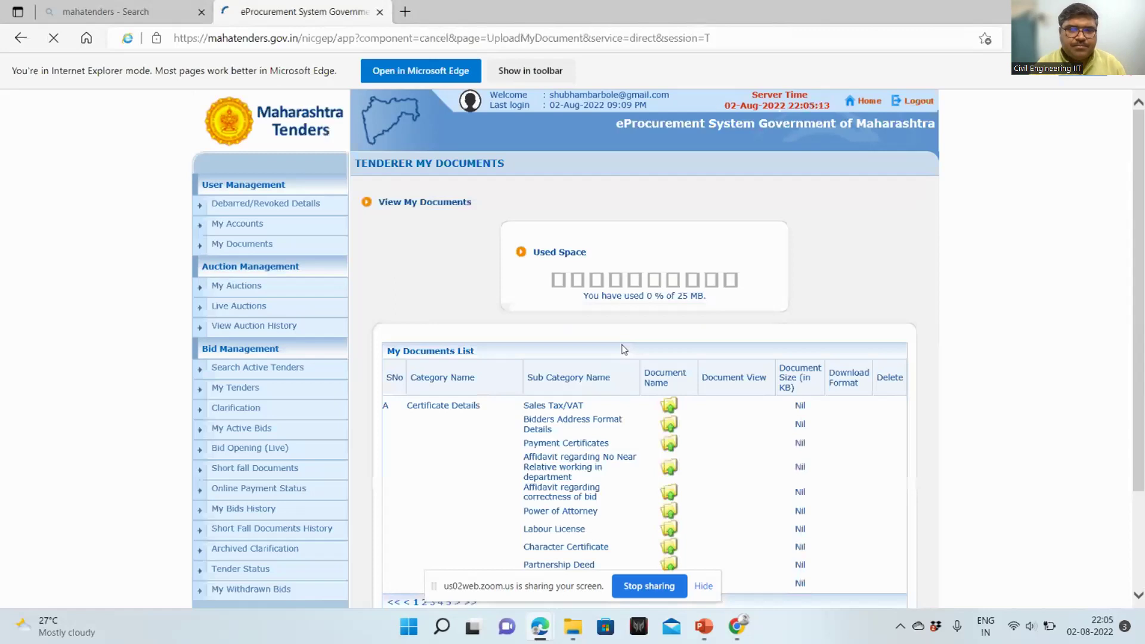
Attach h2.pdf from the Documents folder to the Payment Certificates upload form.
scroll(625, 346, down, 3)
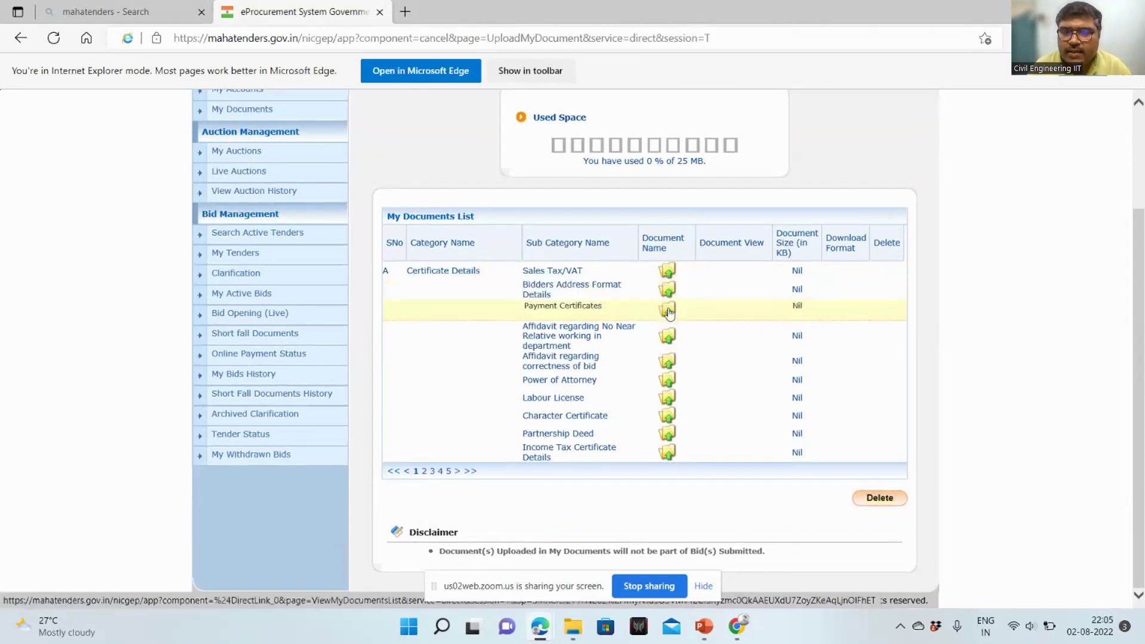
click(667, 310)
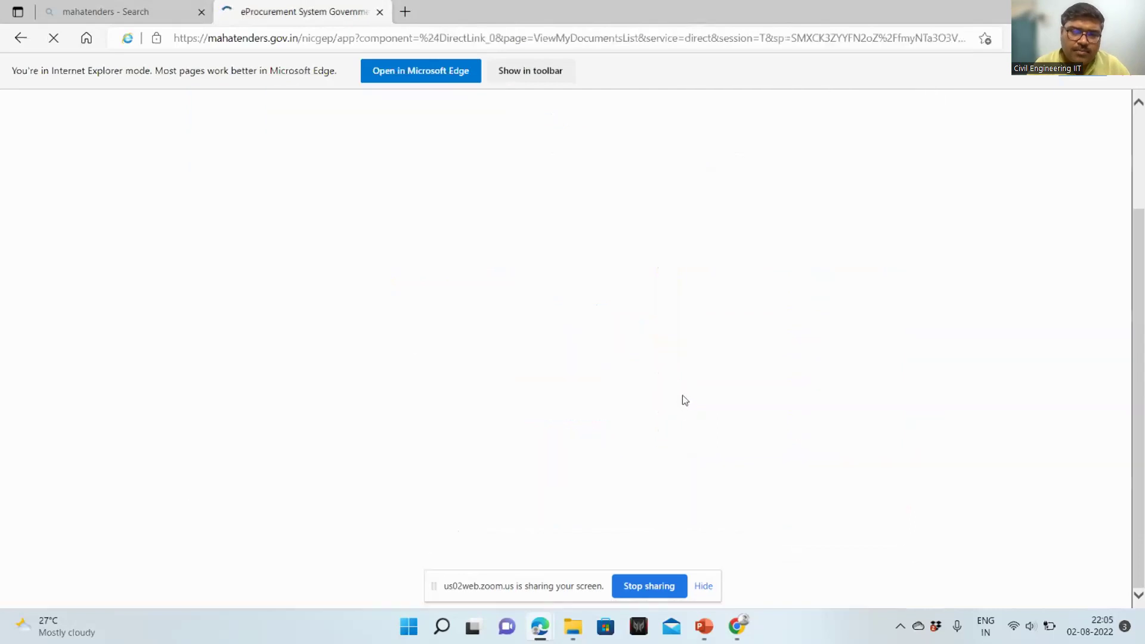
click(747, 268)
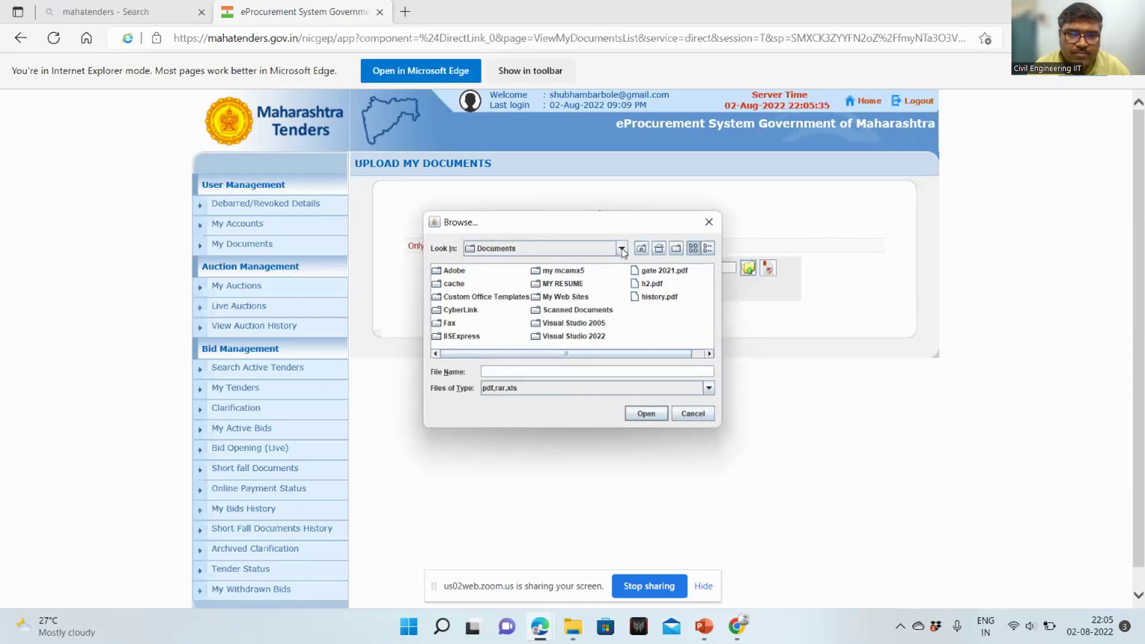
click(652, 287)
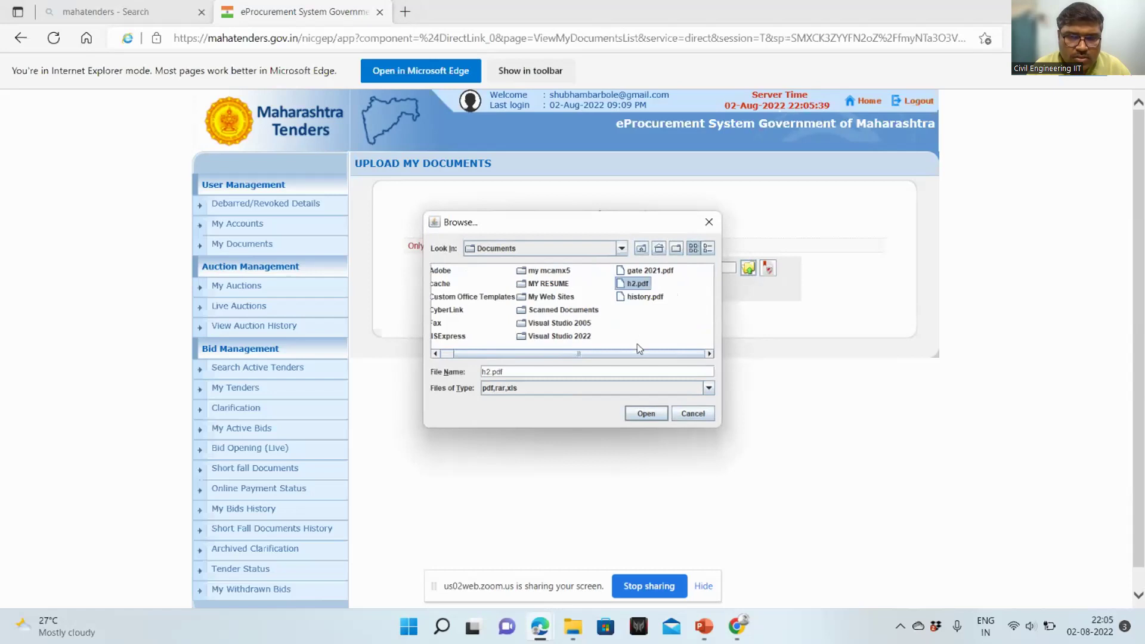
click(642, 413)
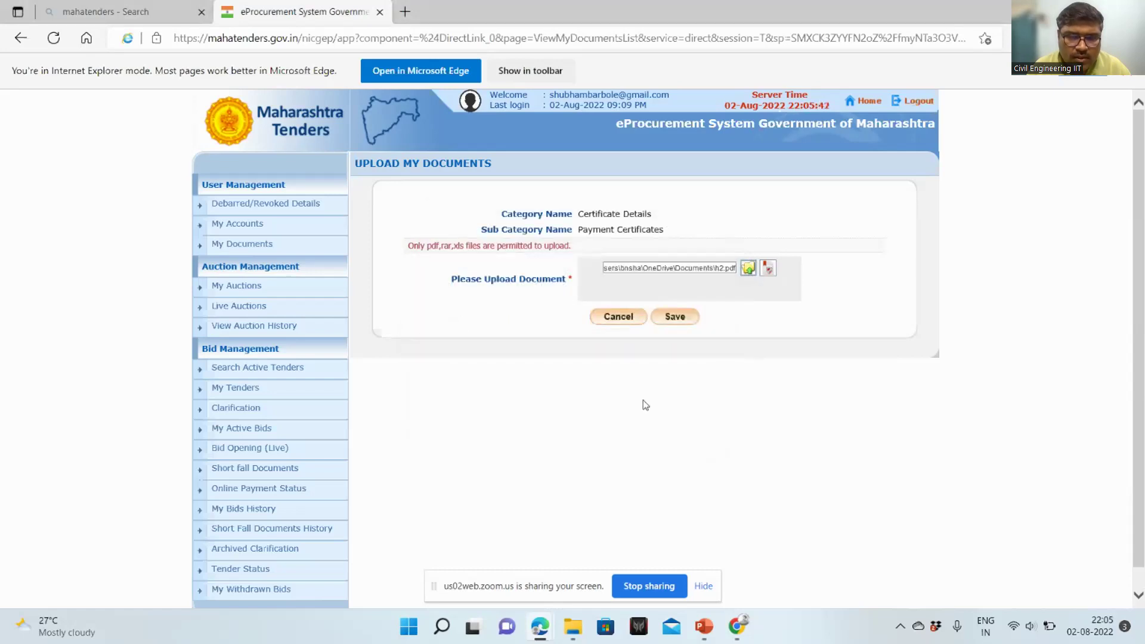
Sign h2.pdf with the smart card PIN and acknowledge the signed-successfully message.
click(768, 270)
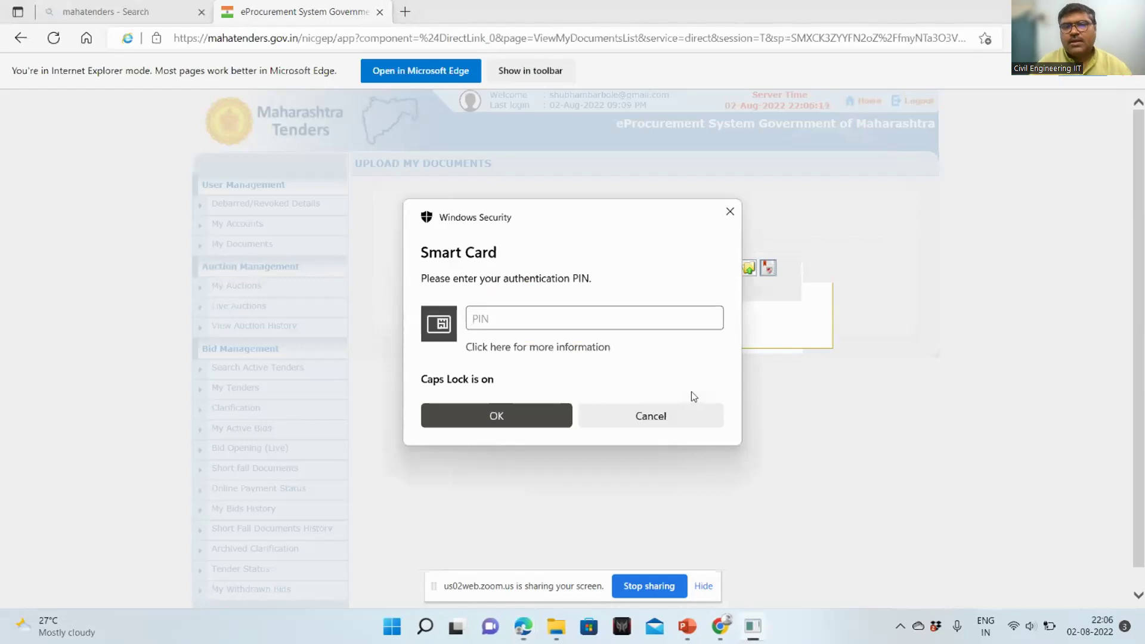
text(******)
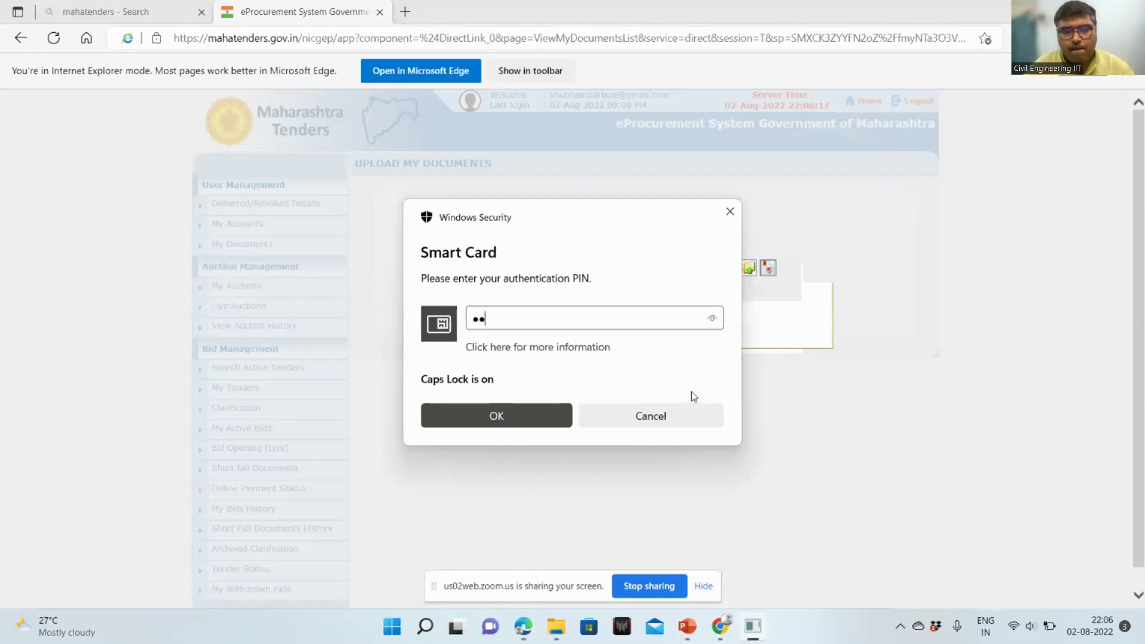
text(**)
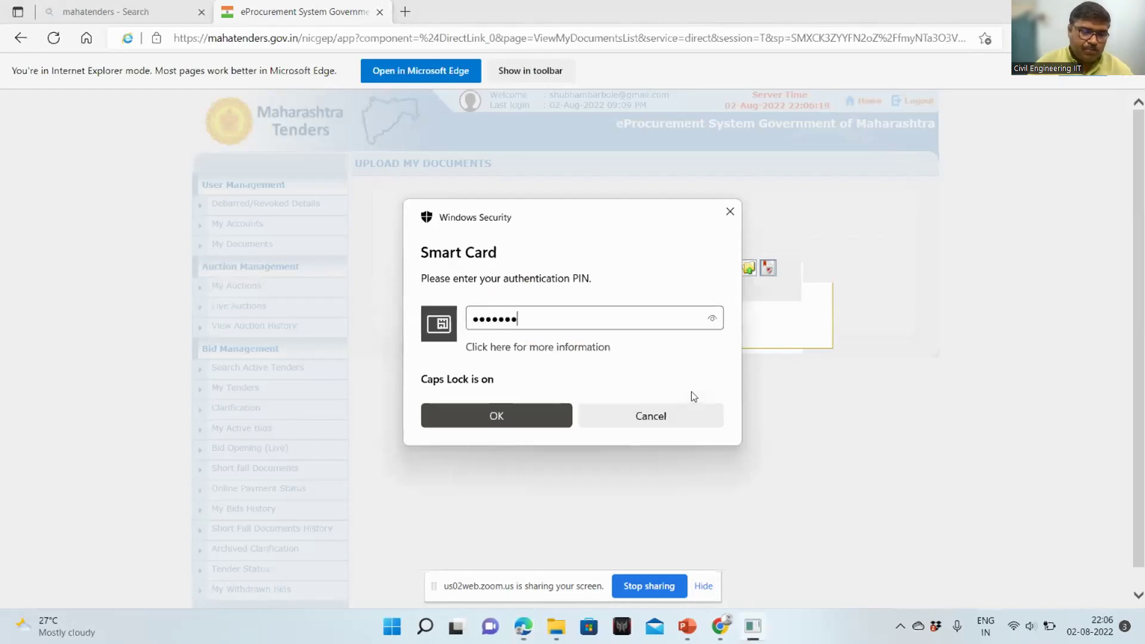
click(539, 417)
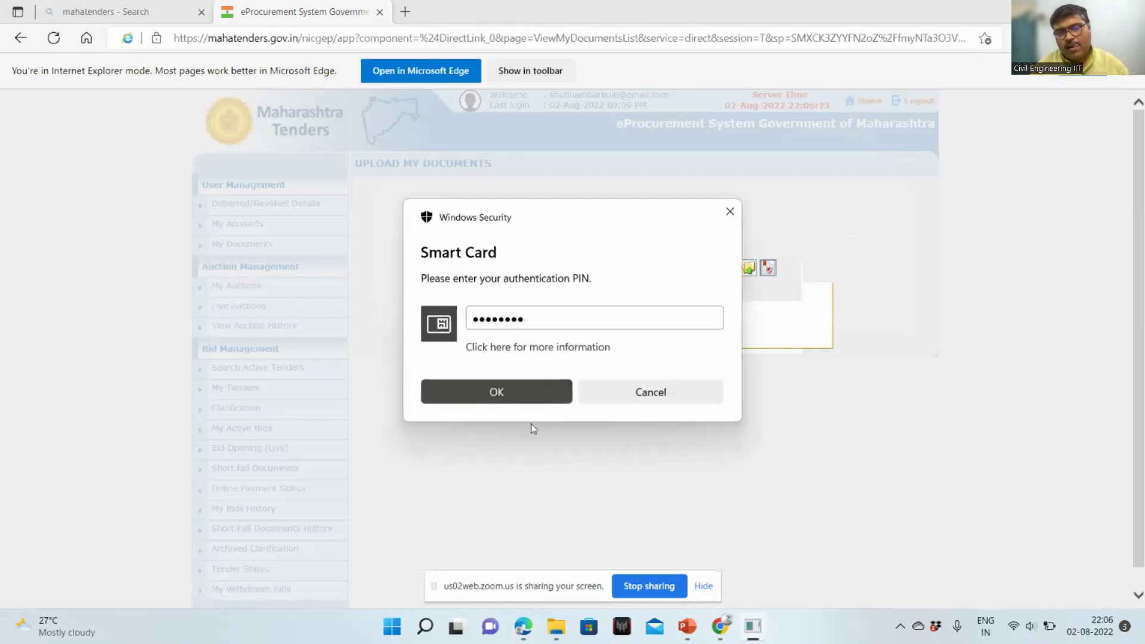
click(521, 392)
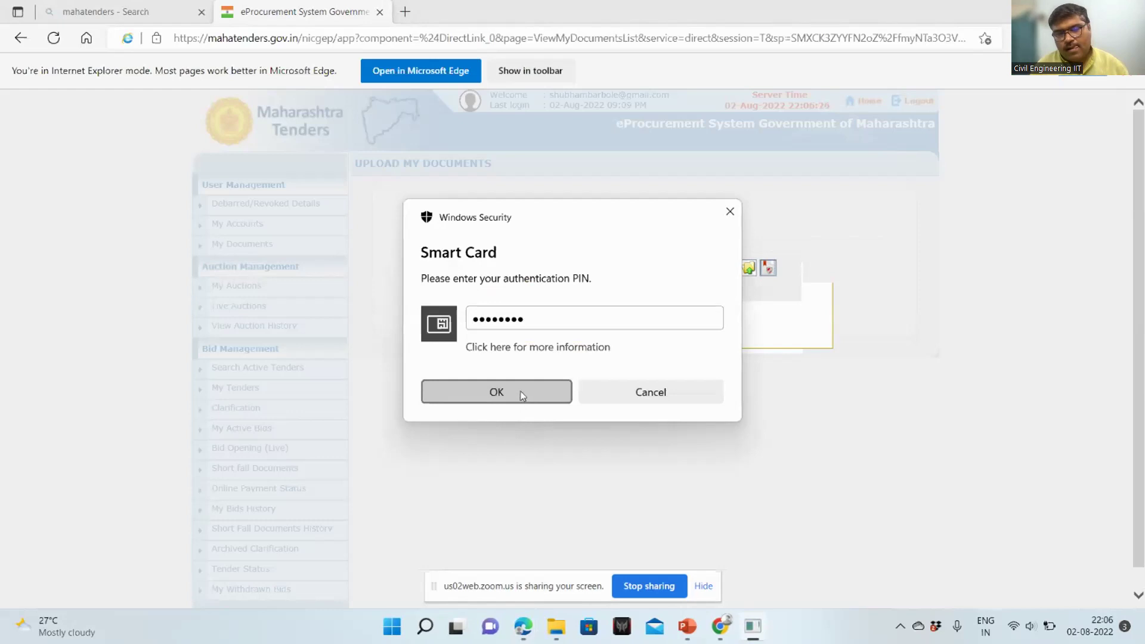
click(521, 393)
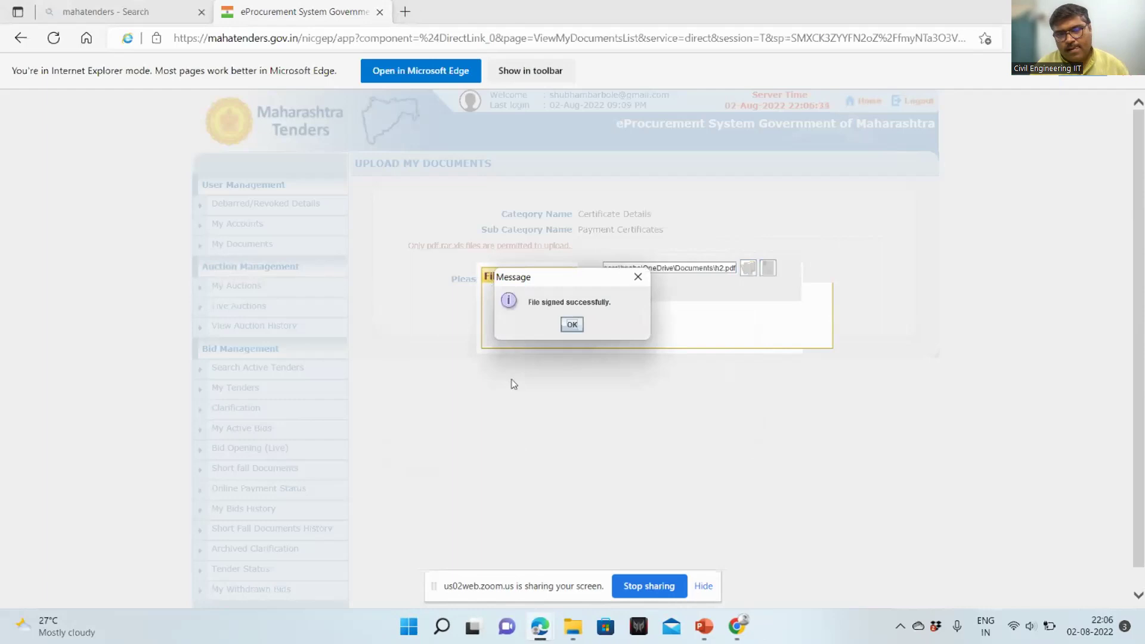
click(572, 327)
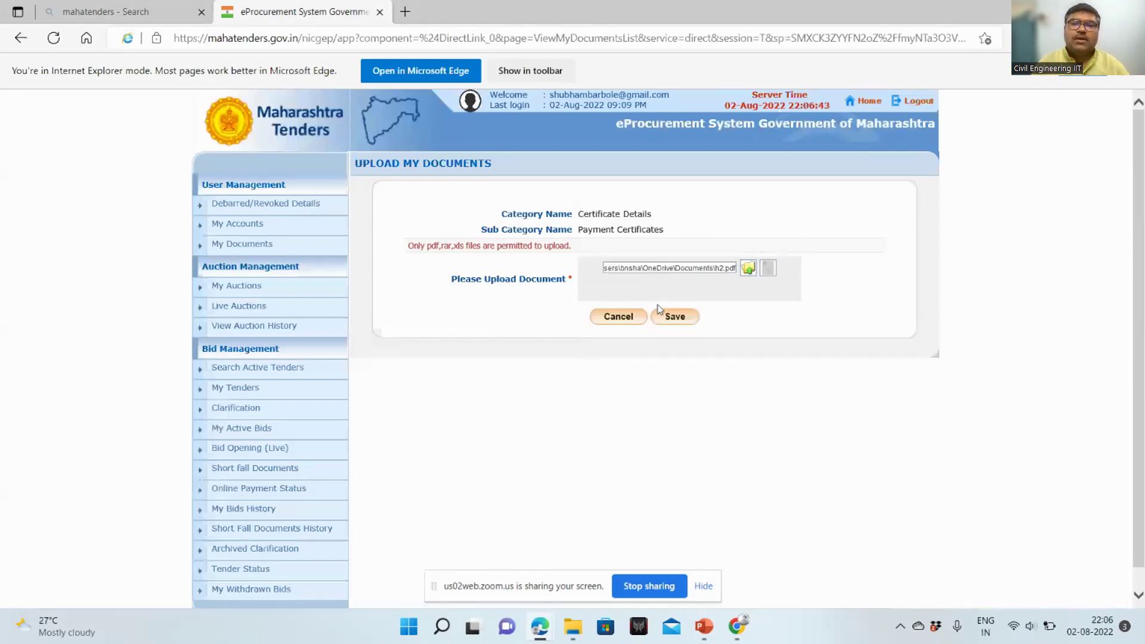
Save signed h2.pdf under Payment Certificates, then tick its Delete box and delete it.
click(675, 325)
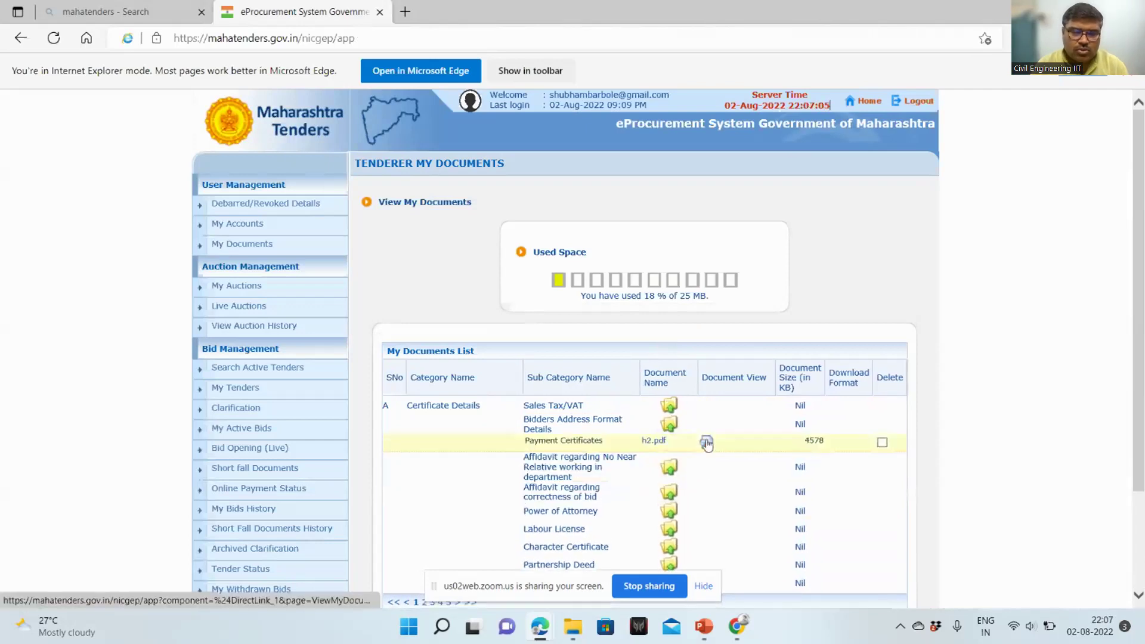
scroll(888, 455, down, 2)
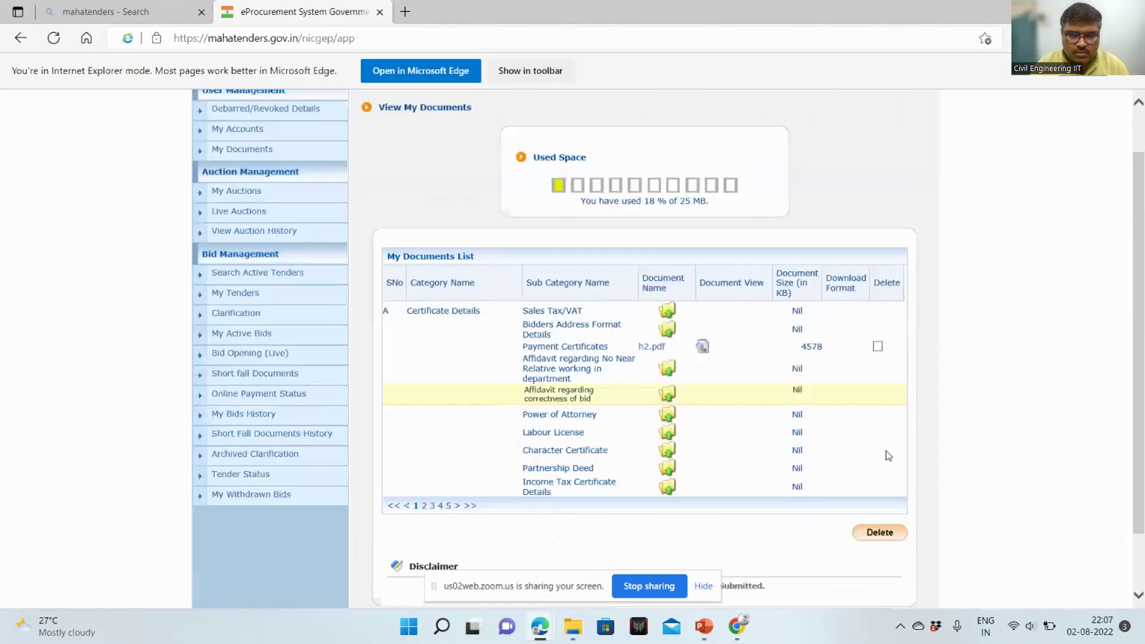
scroll(888, 455, down, 1)
click(881, 310)
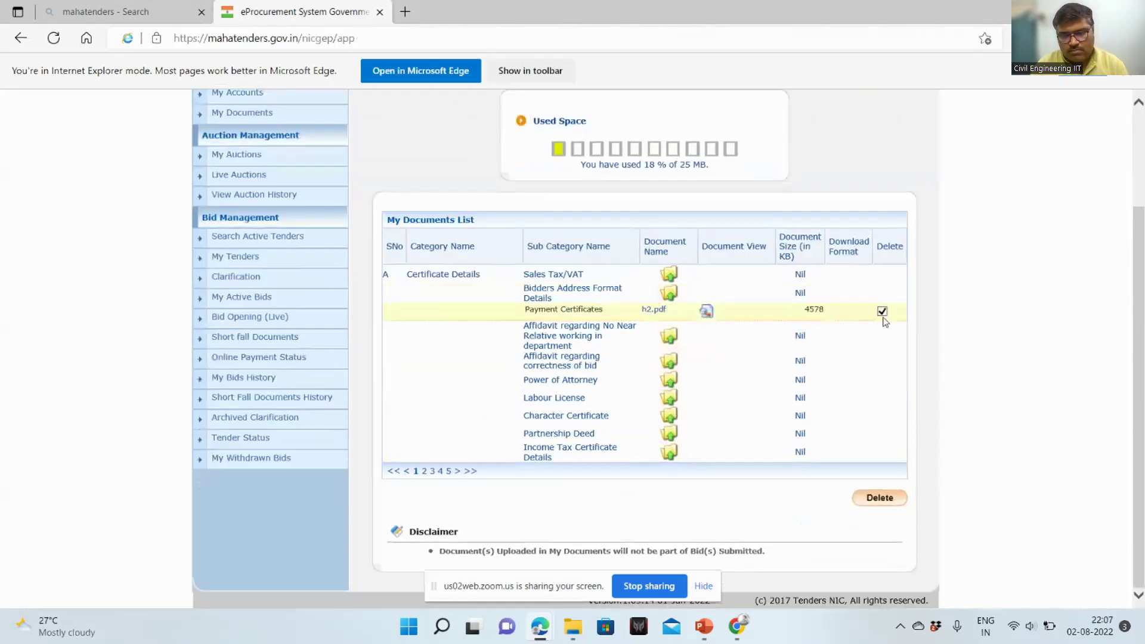
click(881, 494)
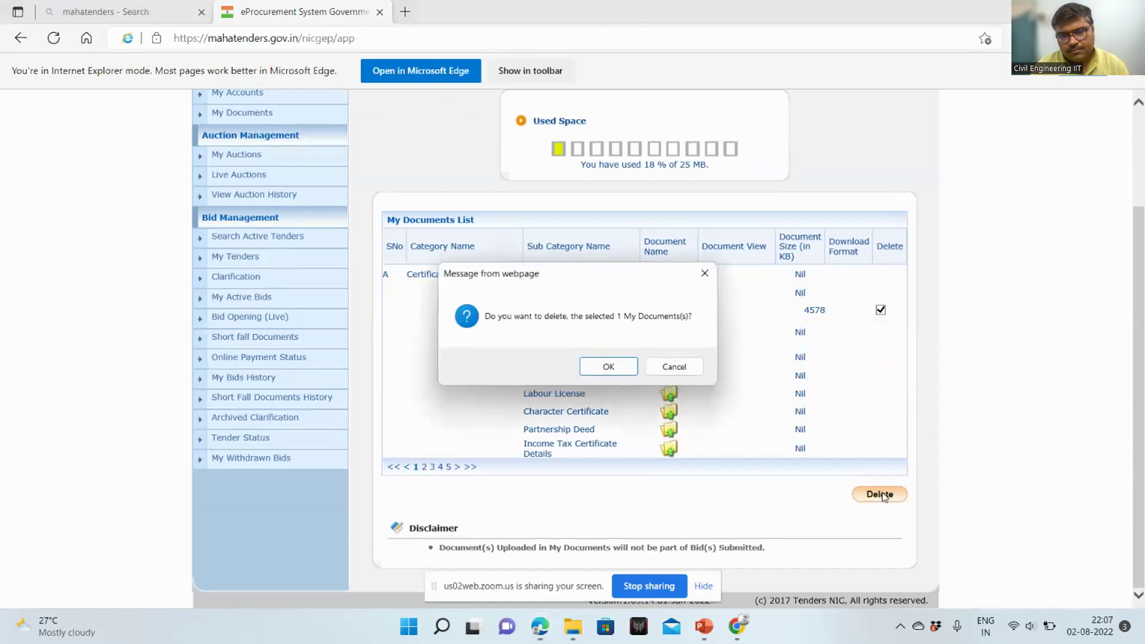
Confirm the deletion so Payment Certificates shows Nil and storage reads 0% of 25 MB.
click(623, 366)
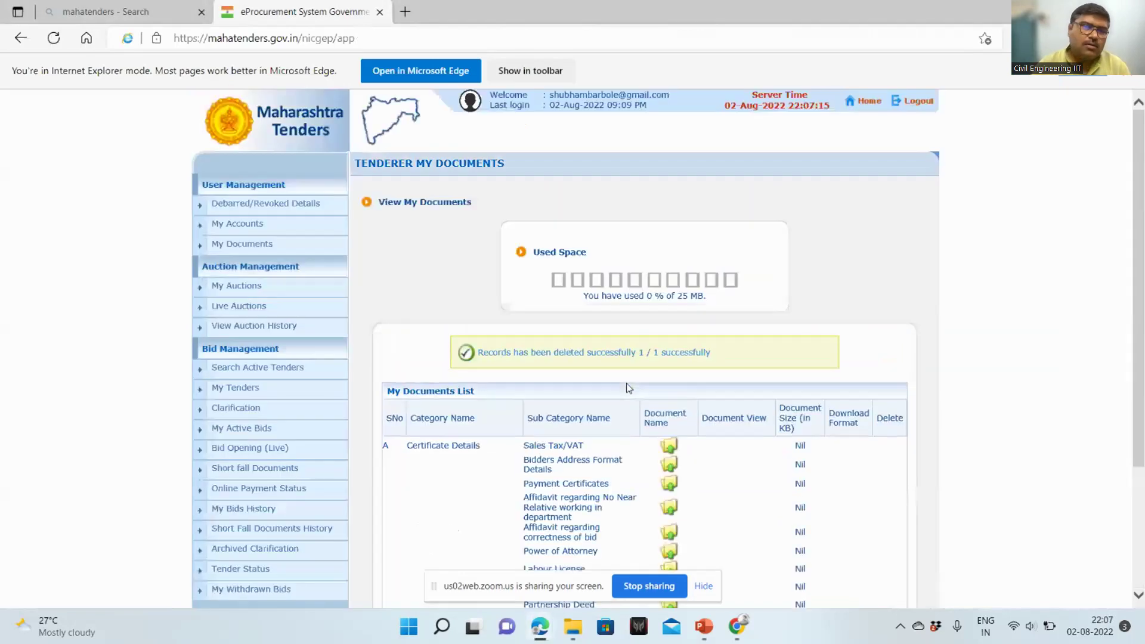
scroll(680, 463, down, 3)
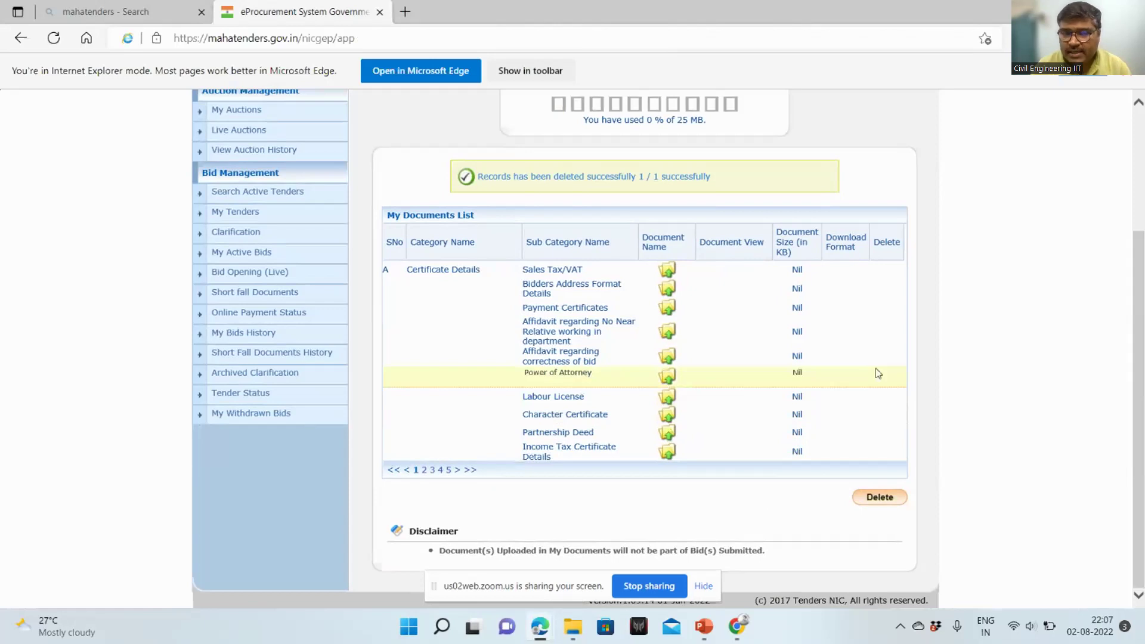
scroll(876, 372, up, 3)
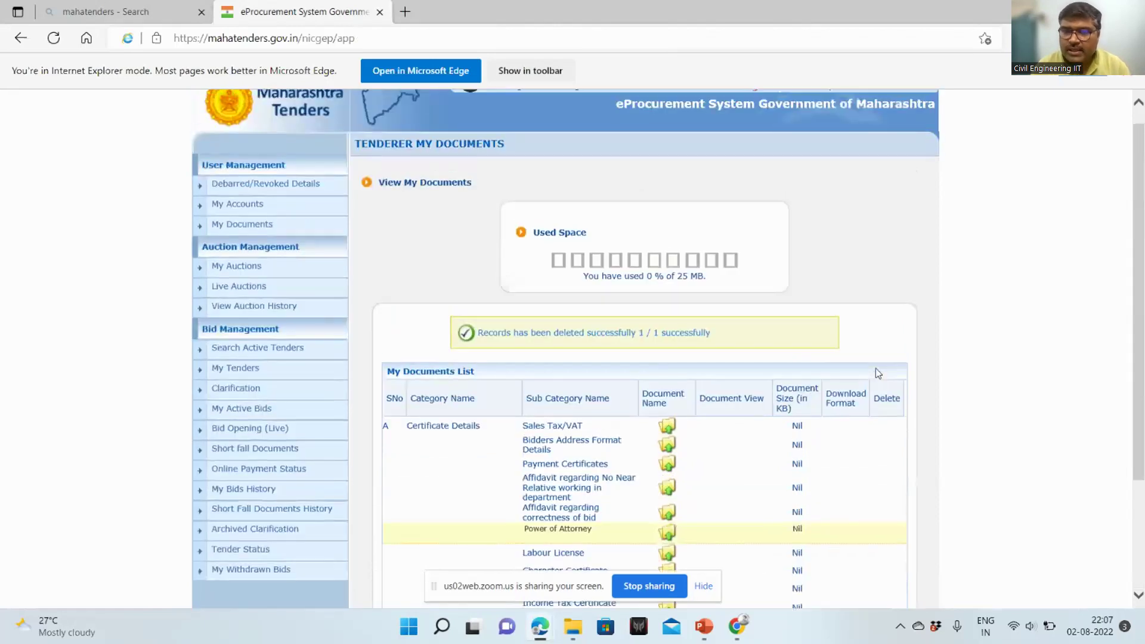
scroll(877, 372, down, 3)
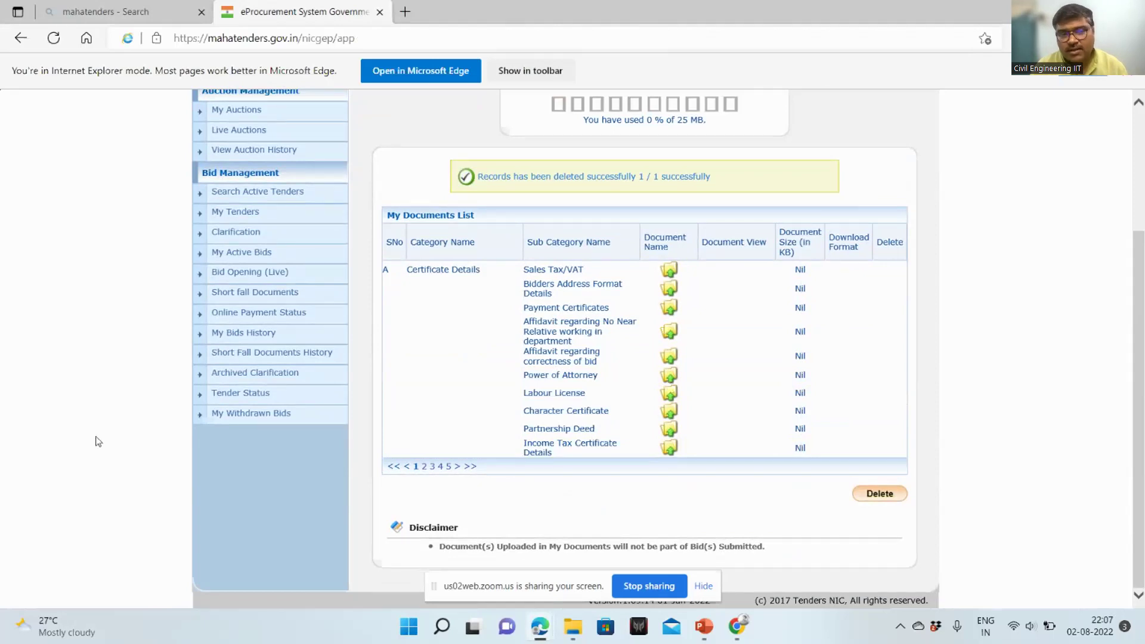
Open Bid Management's Tender Status list showing tender IDs and stages.
click(280, 387)
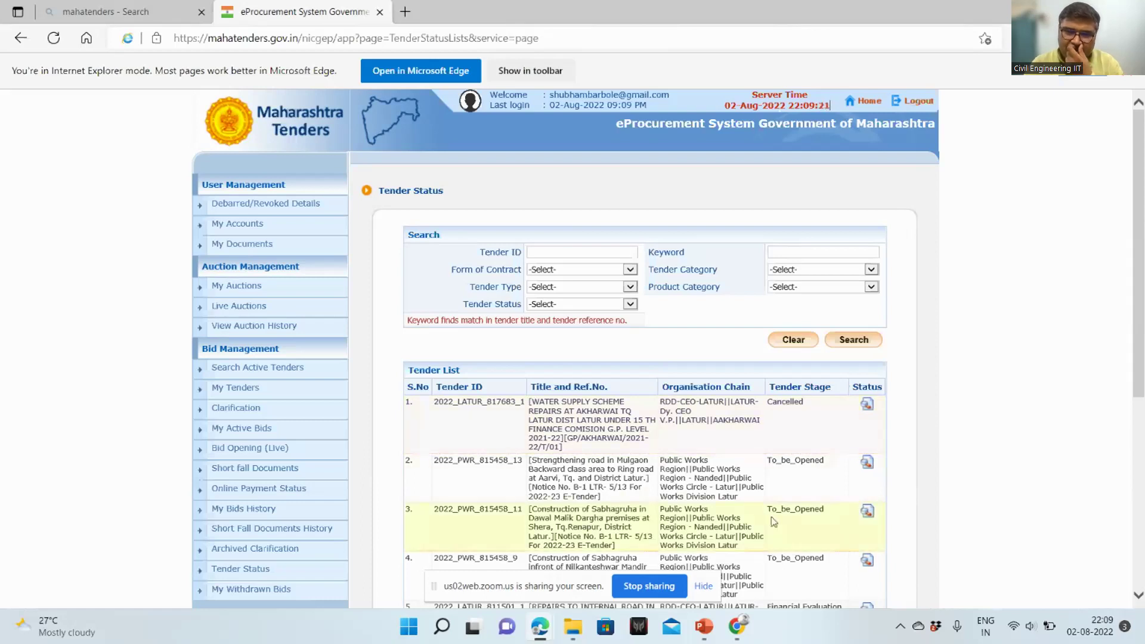
scroll(794, 460, down, 4)
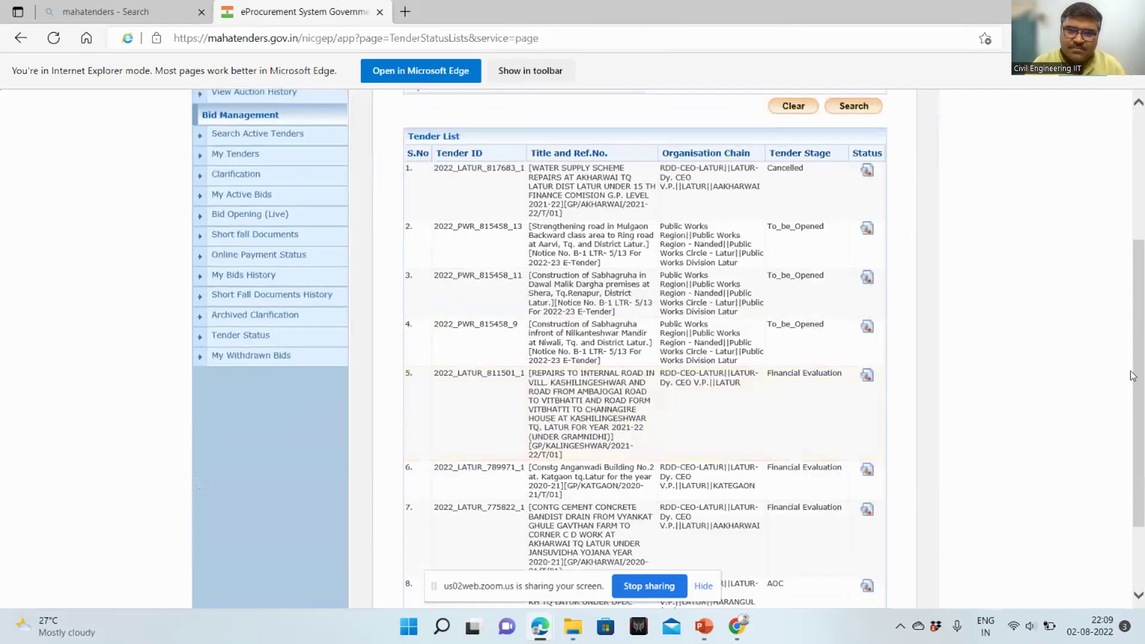
mouse_move(1138, 372)
mouse_down()
mouse_move(1138, 312)
mouse_move(1141, 423)
mouse_move(1141, 369)
mouse_up()
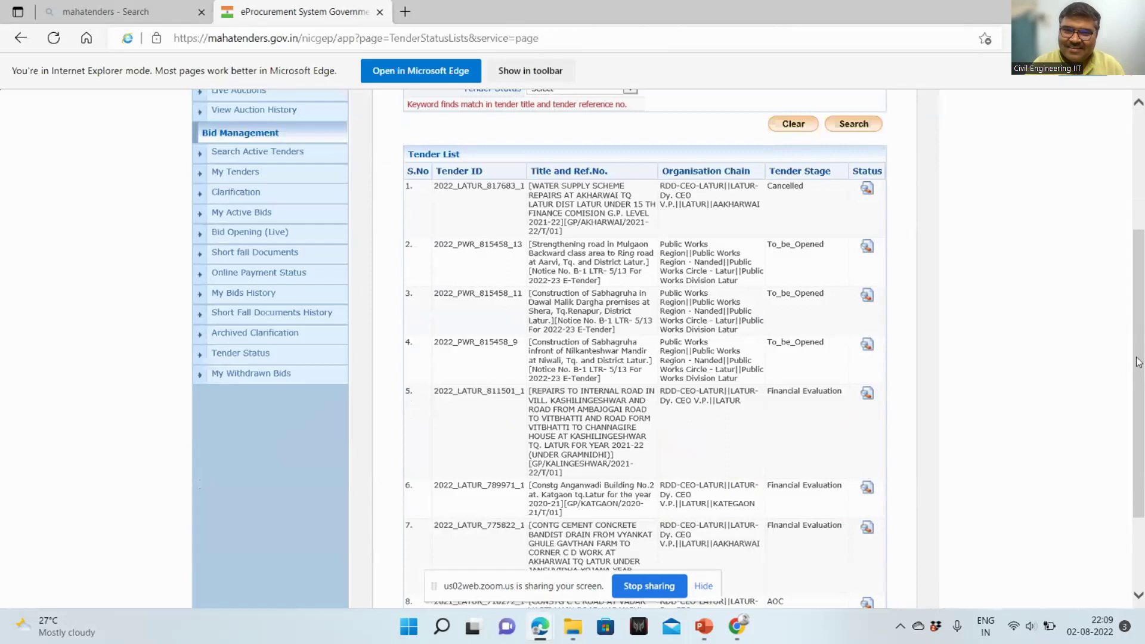
drag(1137, 361, 1137, 337)
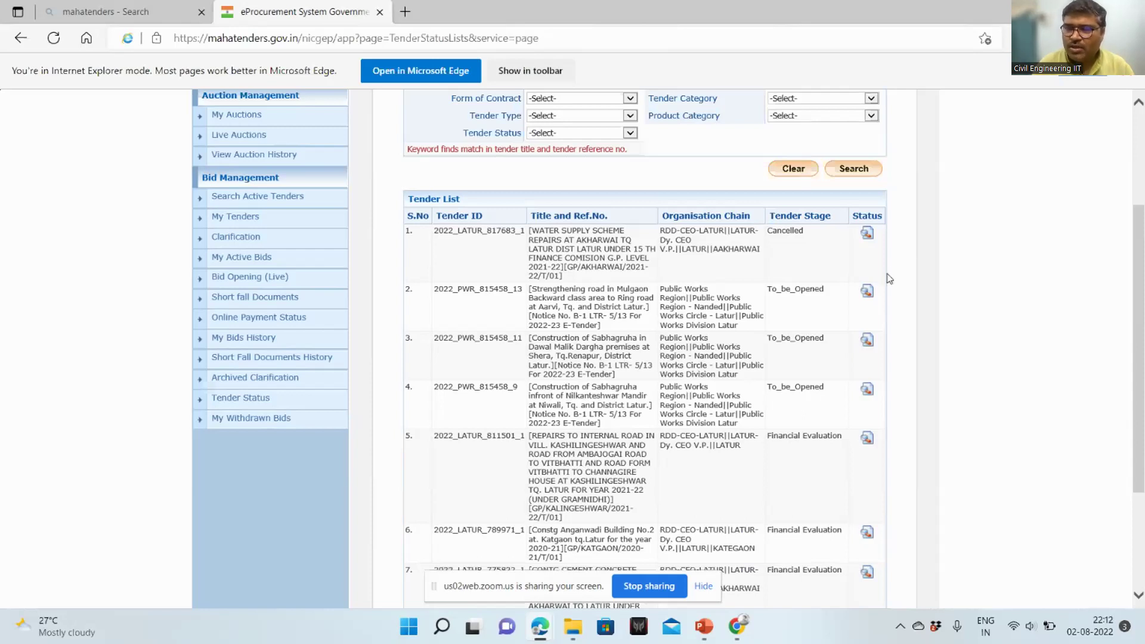
mouse_move(749, 625)
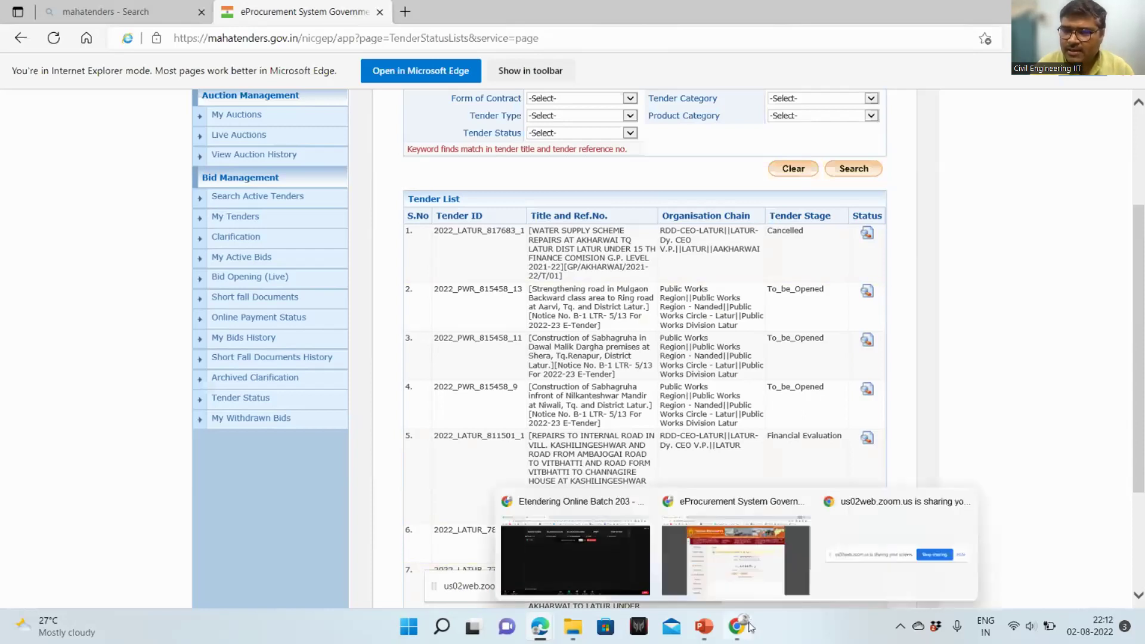
Raise the 'Etendering Online Batch 203' Zoom meeting and stop the presenter's video.
click(635, 568)
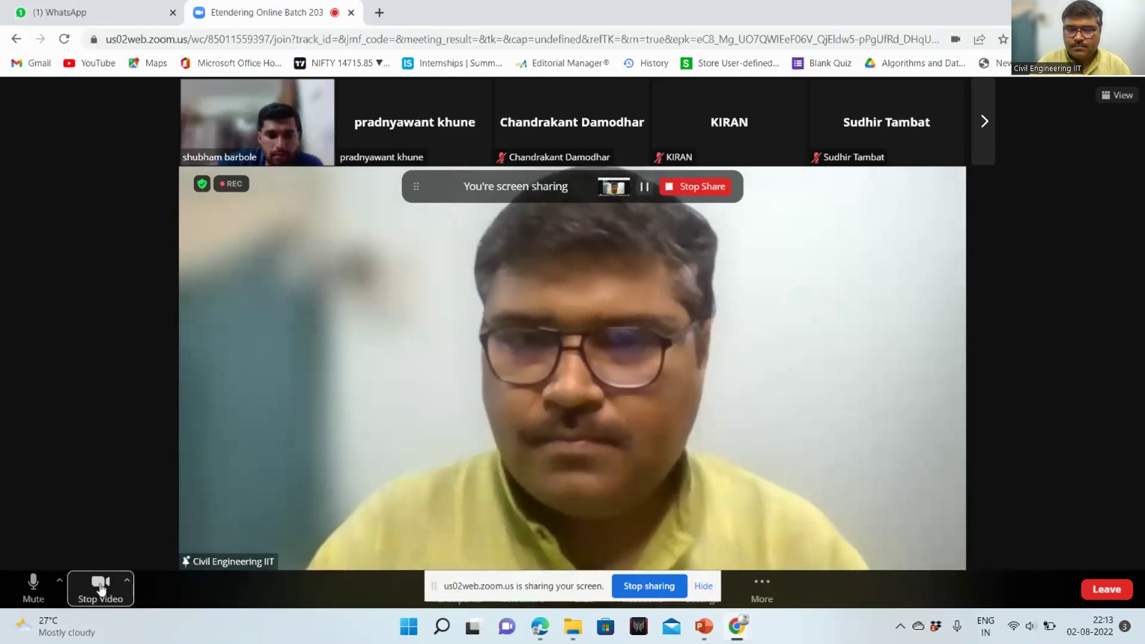
click(100, 589)
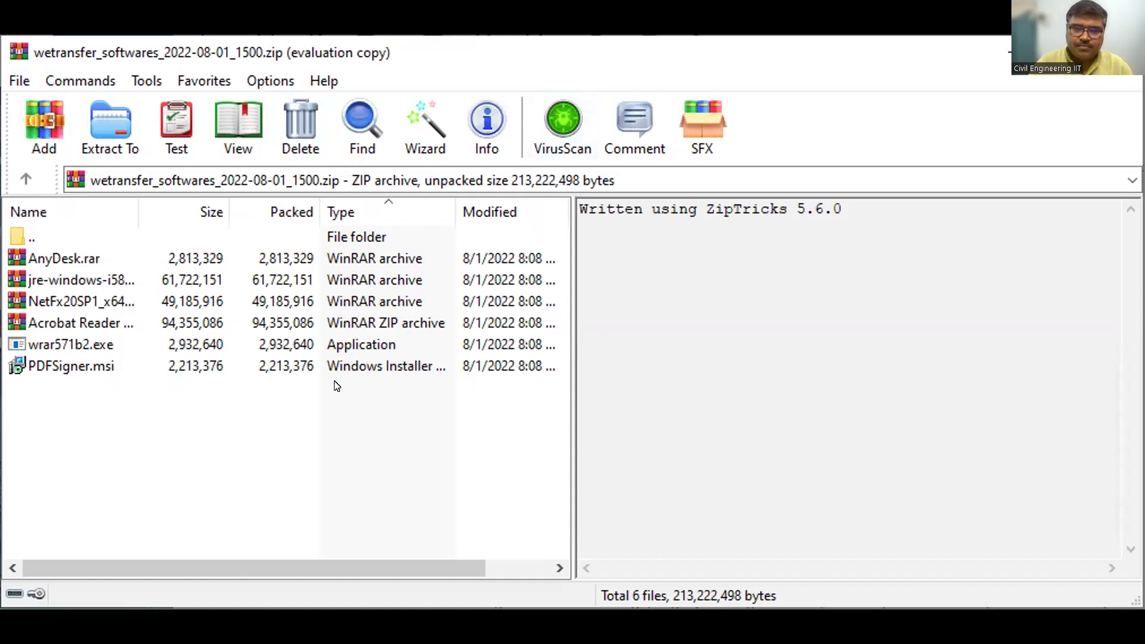
Box-select wrar571b2.exe and PDFSigner.msi in the WinRAR archive file list.
drag(335, 385, 315, 345)
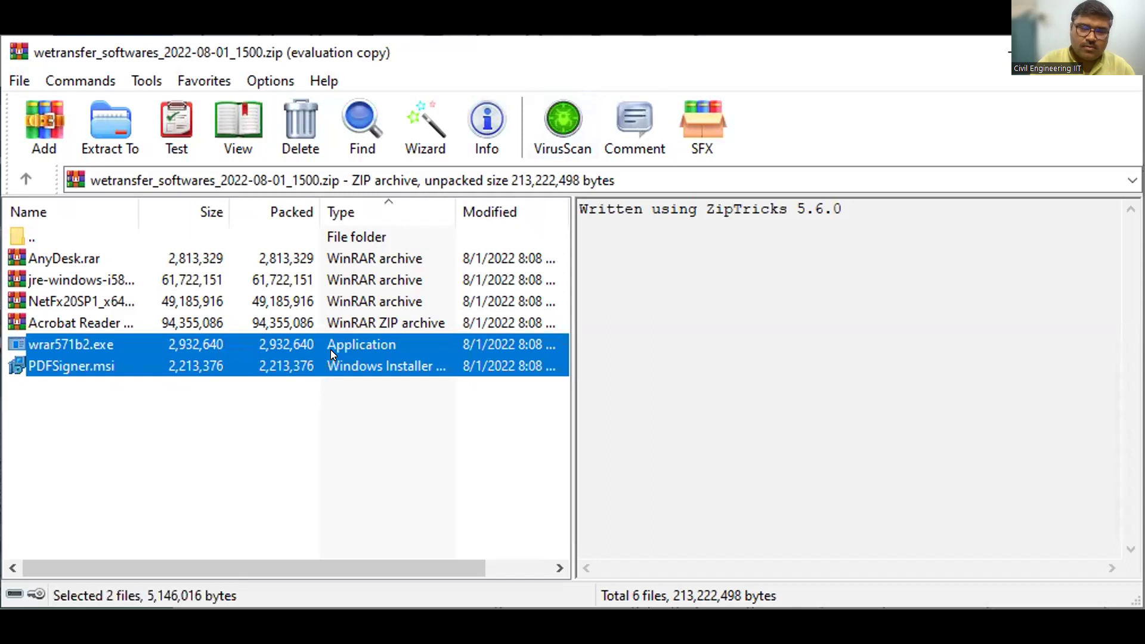
Clear the installer selection in WinRAR and bring up the Zoom taskbar previews.
click(366, 440)
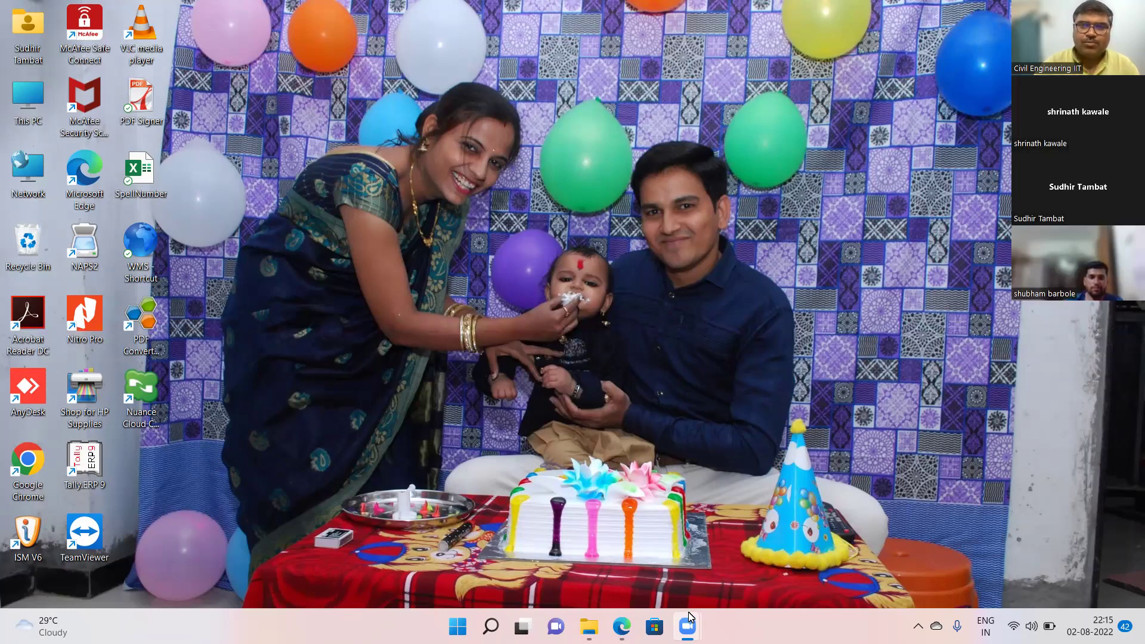
mouse_move(687, 626)
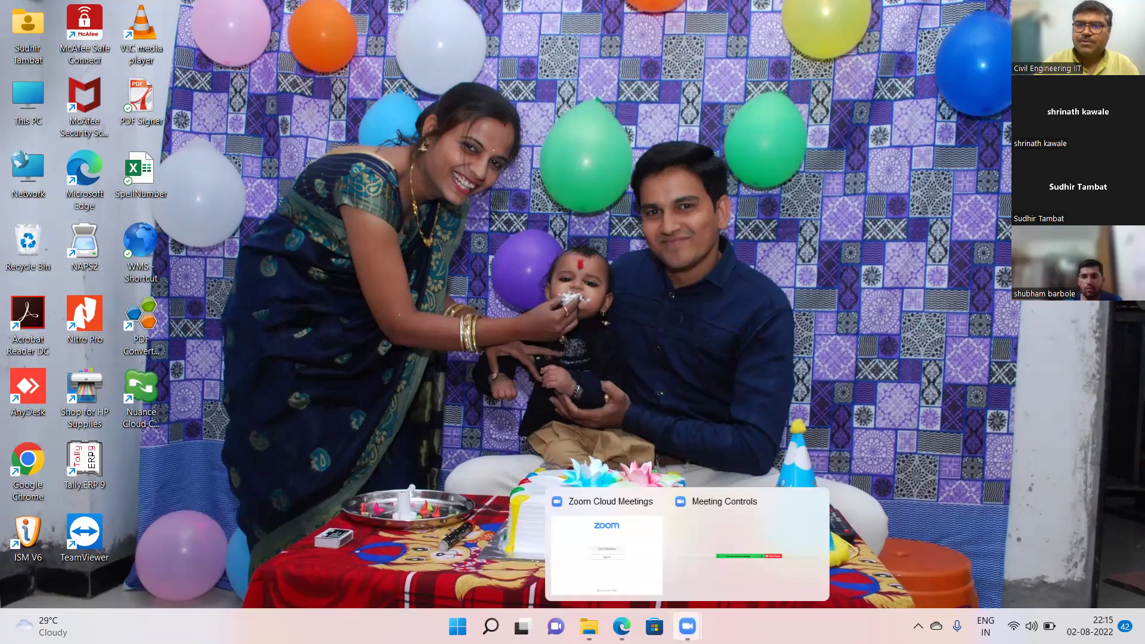